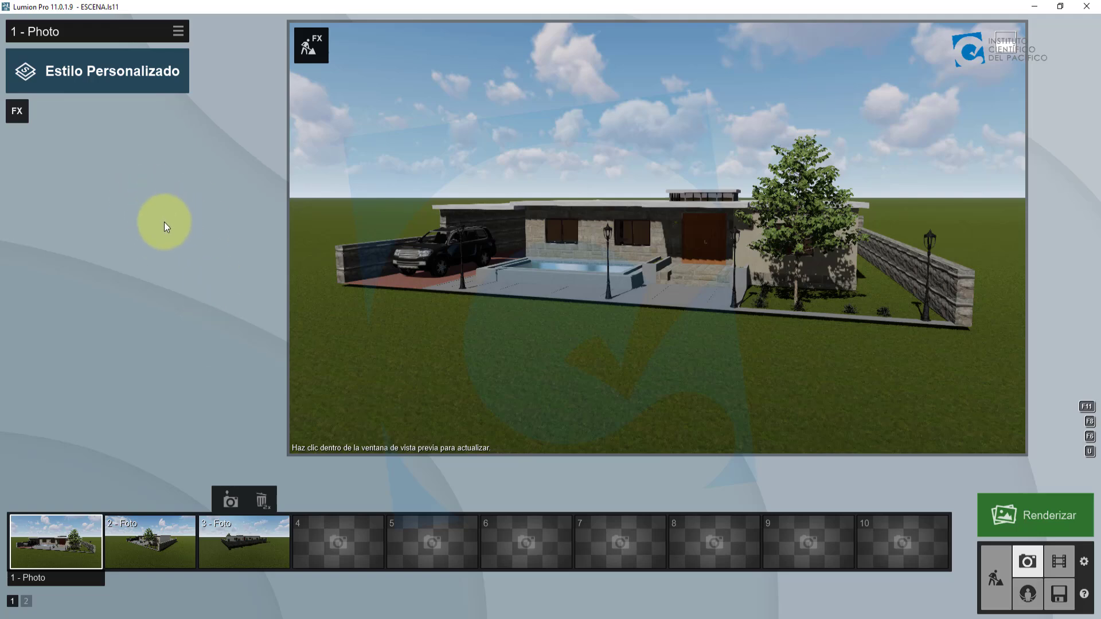
# - Look through the photo effect categories from Sol to Avanzado, ending on the Destacados effects
pyautogui.click(18, 114)
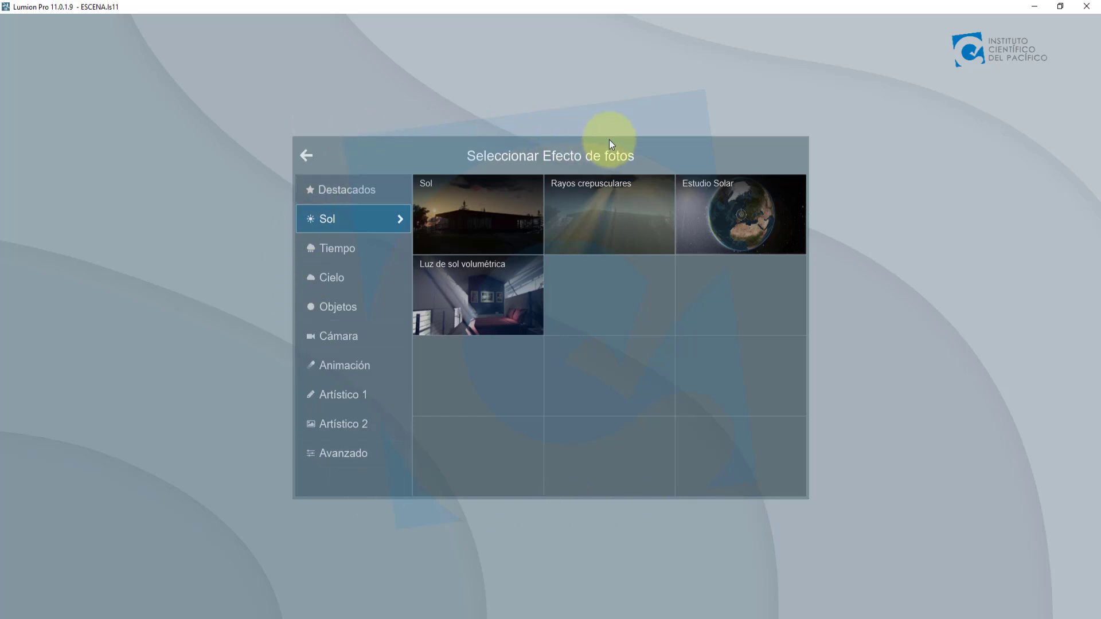
pyautogui.click(356, 186)
pyautogui.click(333, 226)
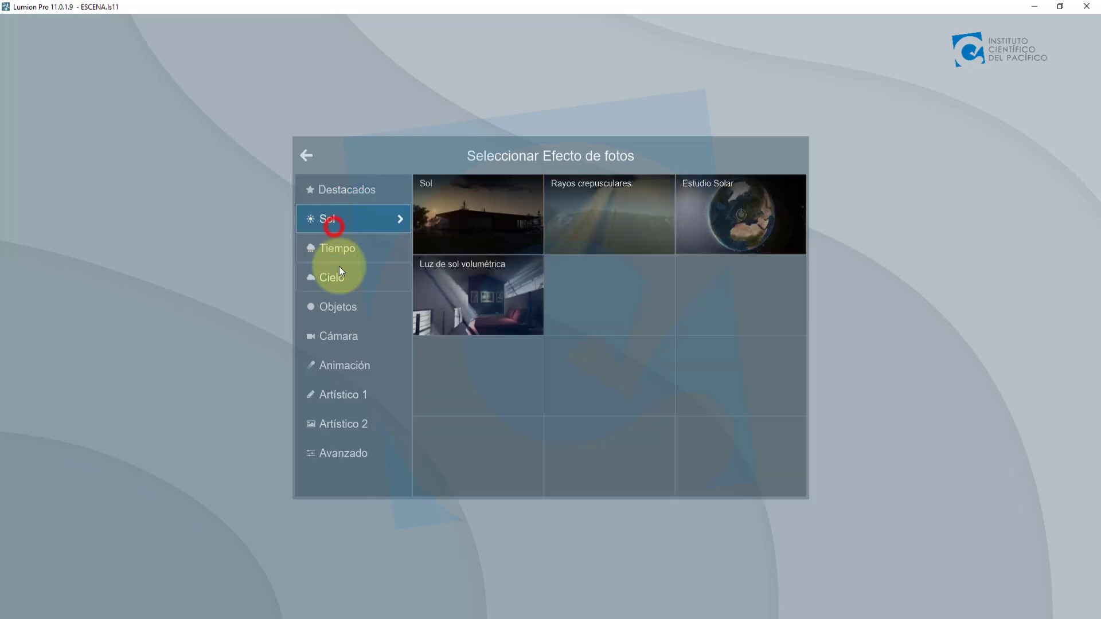
pyautogui.click(336, 254)
pyautogui.click(336, 279)
pyautogui.click(339, 308)
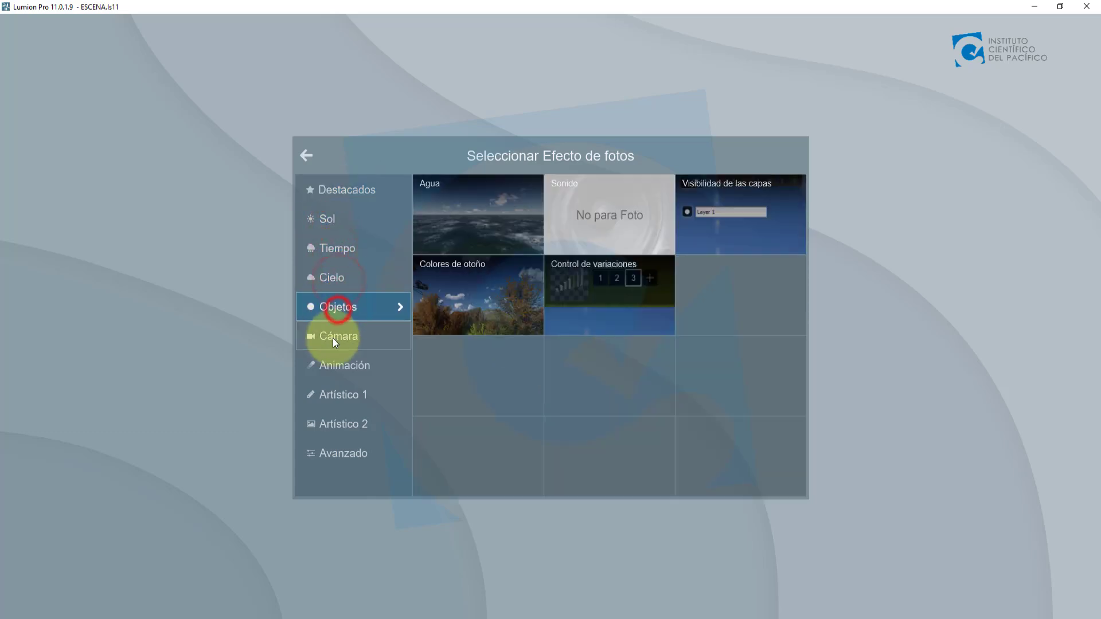
pyautogui.click(333, 337)
pyautogui.click(335, 370)
pyautogui.click(341, 397)
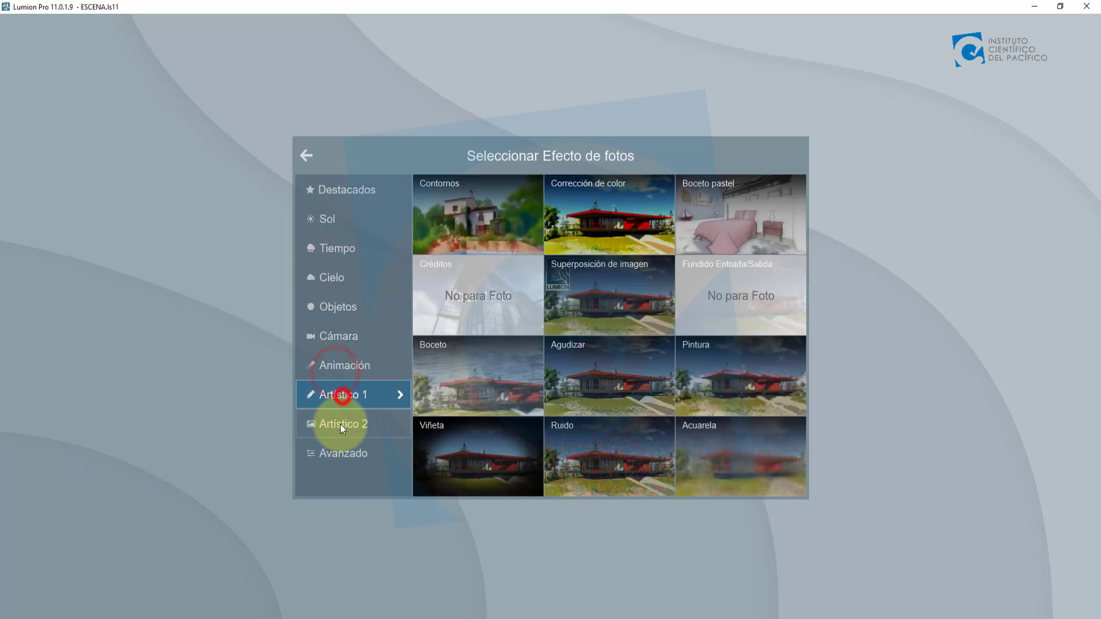
pyautogui.click(339, 429)
pyautogui.click(346, 455)
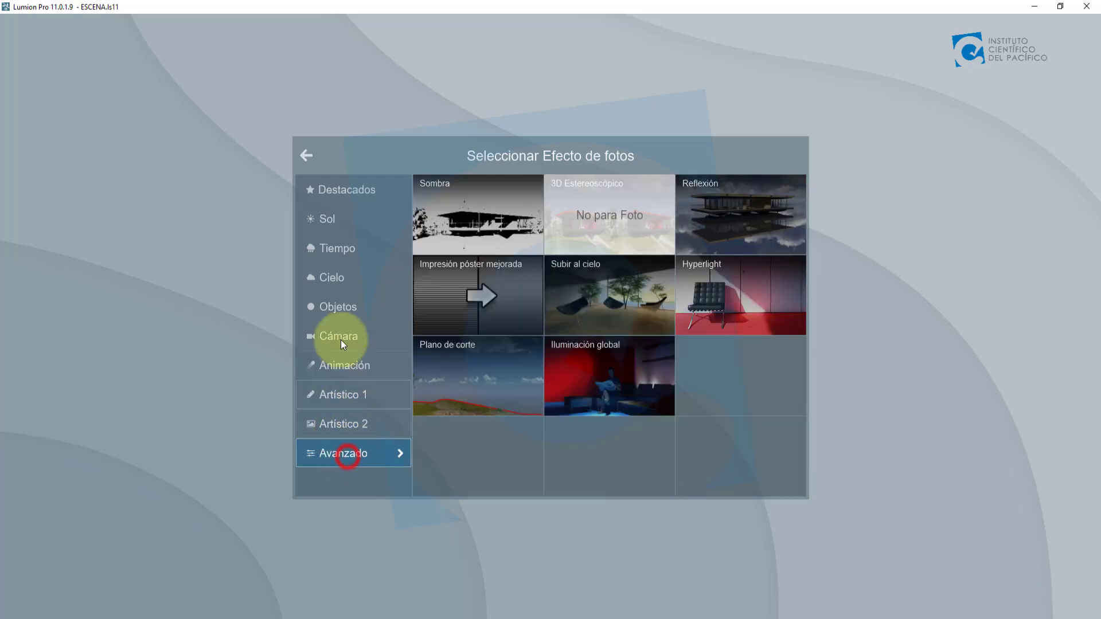
pyautogui.click(349, 195)
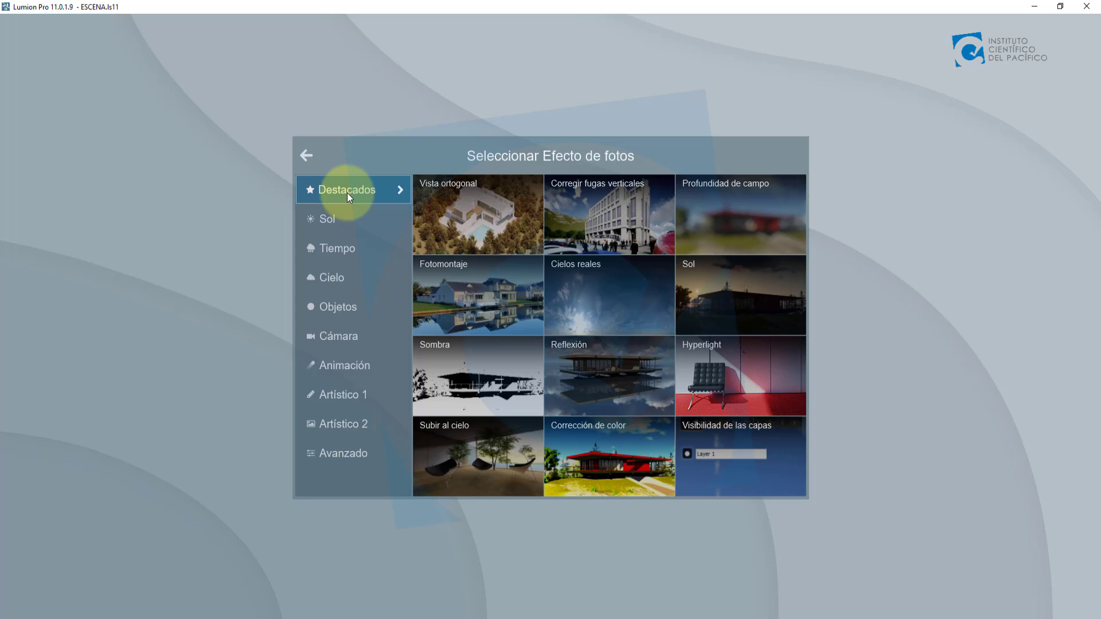
# - Add the Reflexión effect to the first photo and examine the pool area up close
pyautogui.click(605, 373)
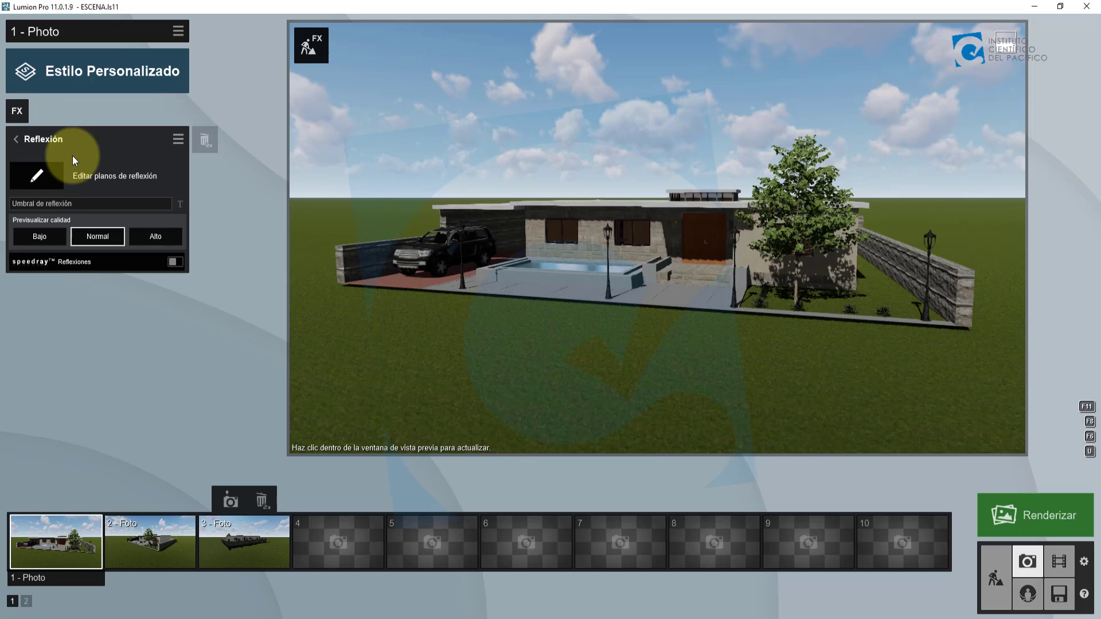
pyautogui.moveTo(504, 140)
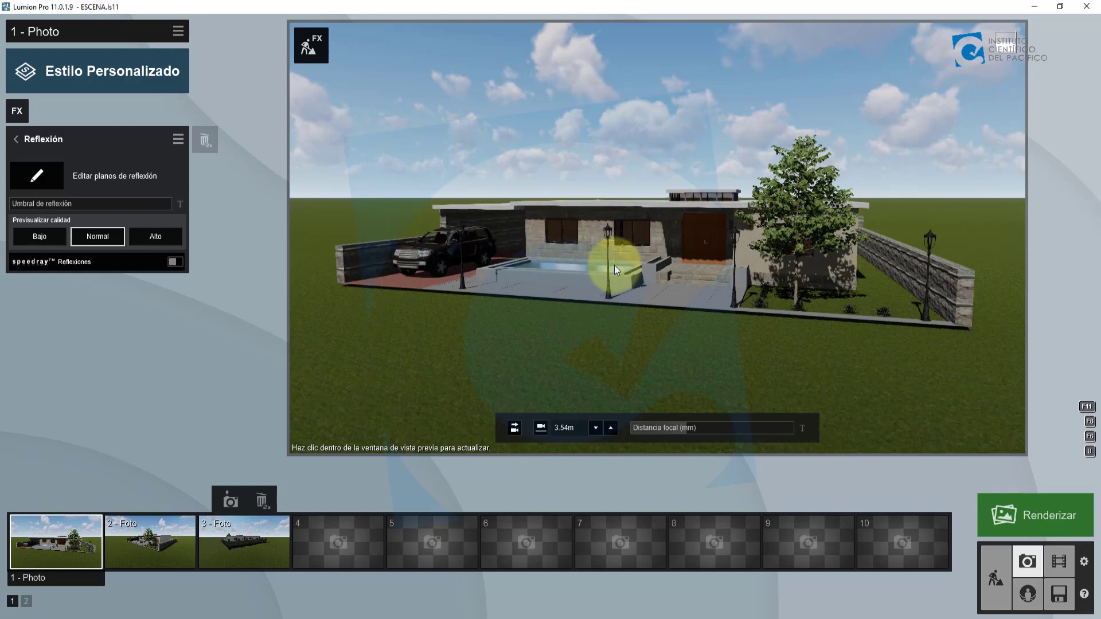
pyautogui.scroll(8, 615, 269)
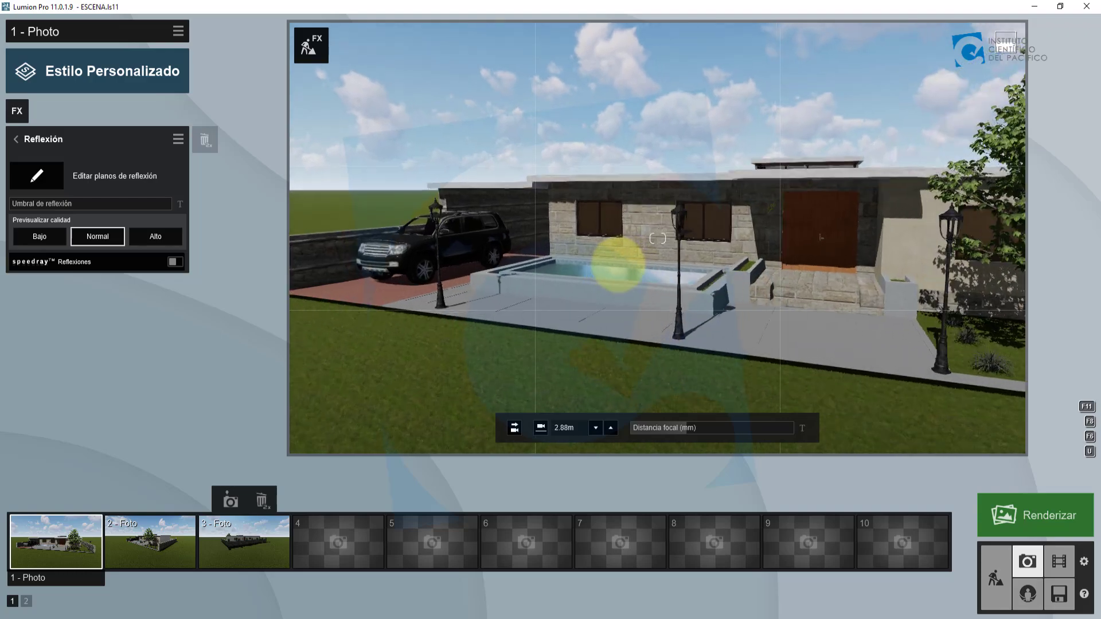
pyautogui.scroll(10, 618, 264)
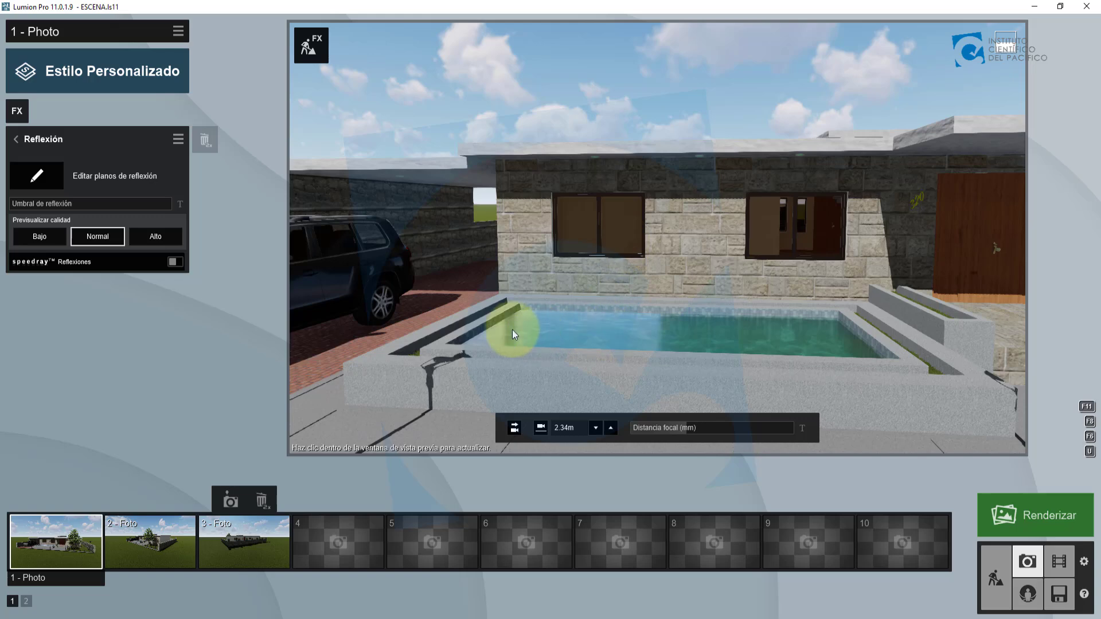
pyautogui.moveTo(596, 327); pyautogui.dragTo(649, 320, button='right')
pyautogui.press('w')
pyautogui.press('q')
pyautogui.press('q')
pyautogui.press('s')
pyautogui.press('e')
pyautogui.press('e')
pyautogui.press('d')
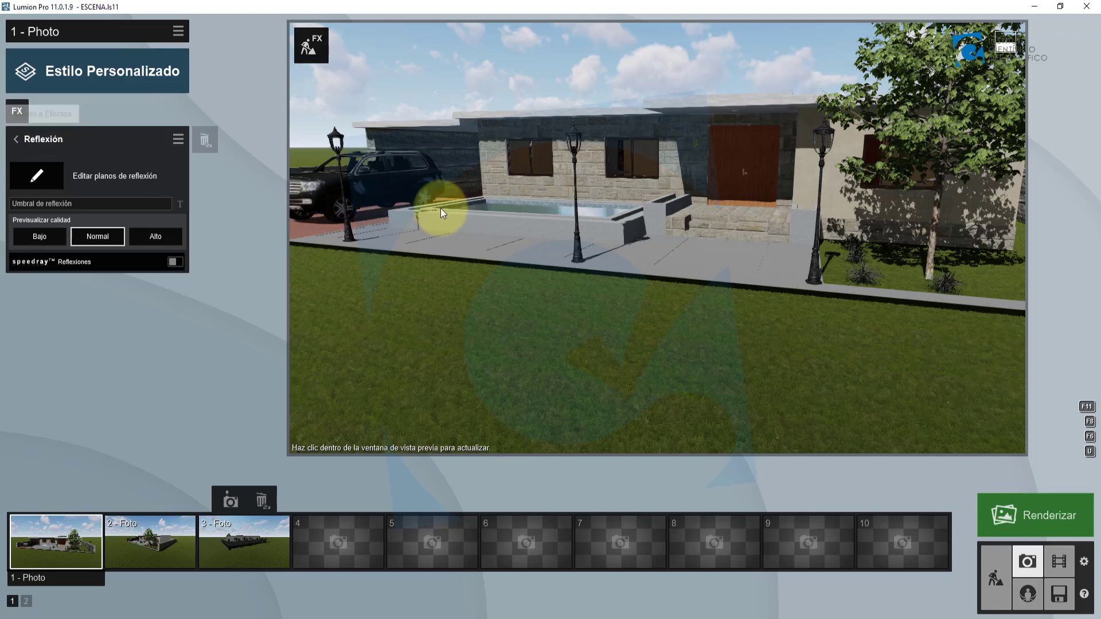
# - Remove the Reflexión effect from the first photo and reframe the whole front of the house
pyautogui.moveTo(441, 208); pyautogui.dragTo(442, 239, button='right')
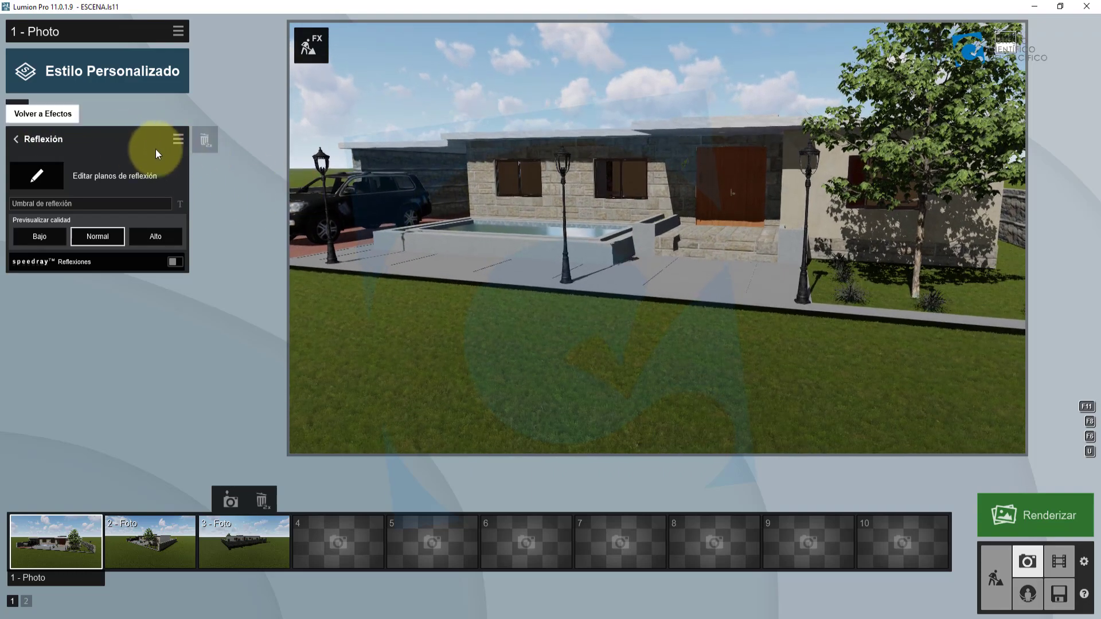
pyautogui.doubleClick(213, 141)
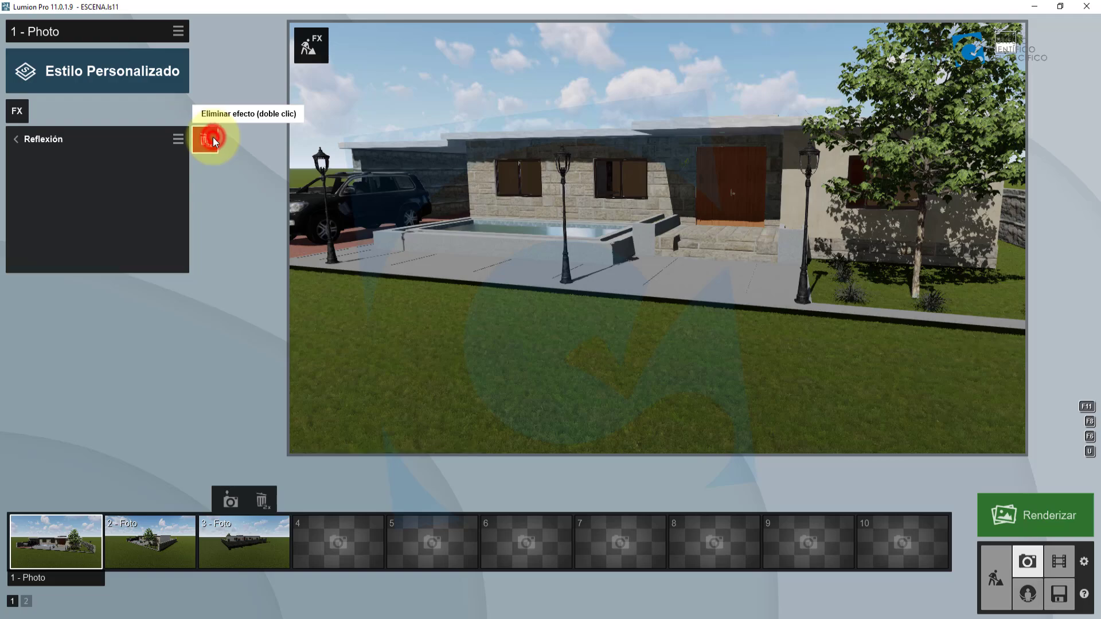
pyautogui.moveTo(553, 218); pyautogui.dragTo(539, 212, button='right')
pyautogui.press('w')
pyautogui.press('s')
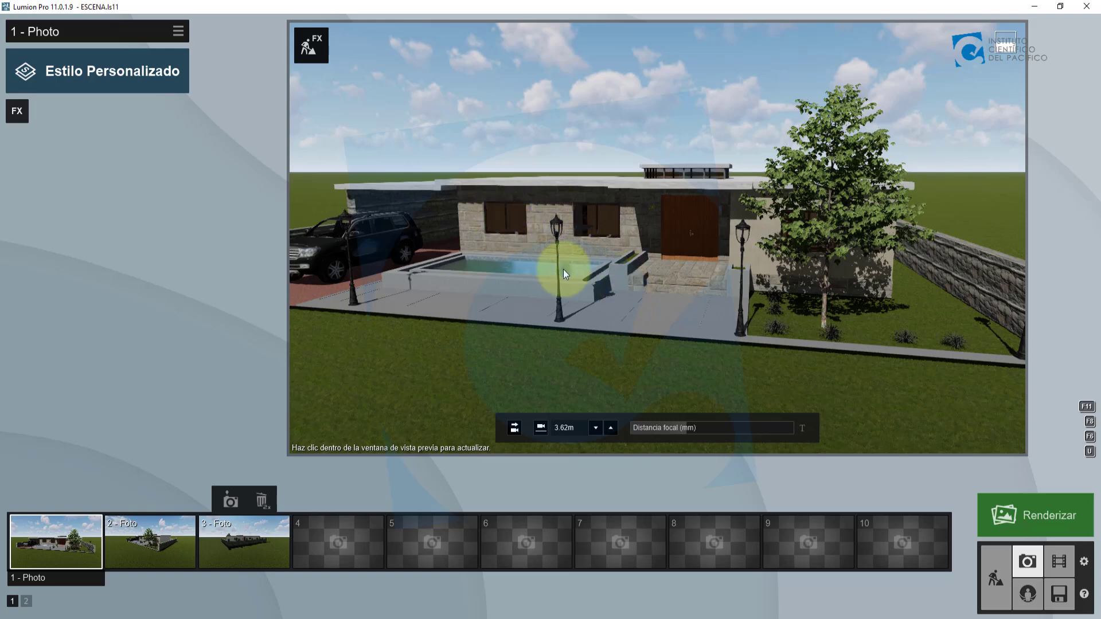
# - Add the Reflexión effect to the first photo with Speedray reflections enabled and preview quality at Normal
pyautogui.click(22, 115)
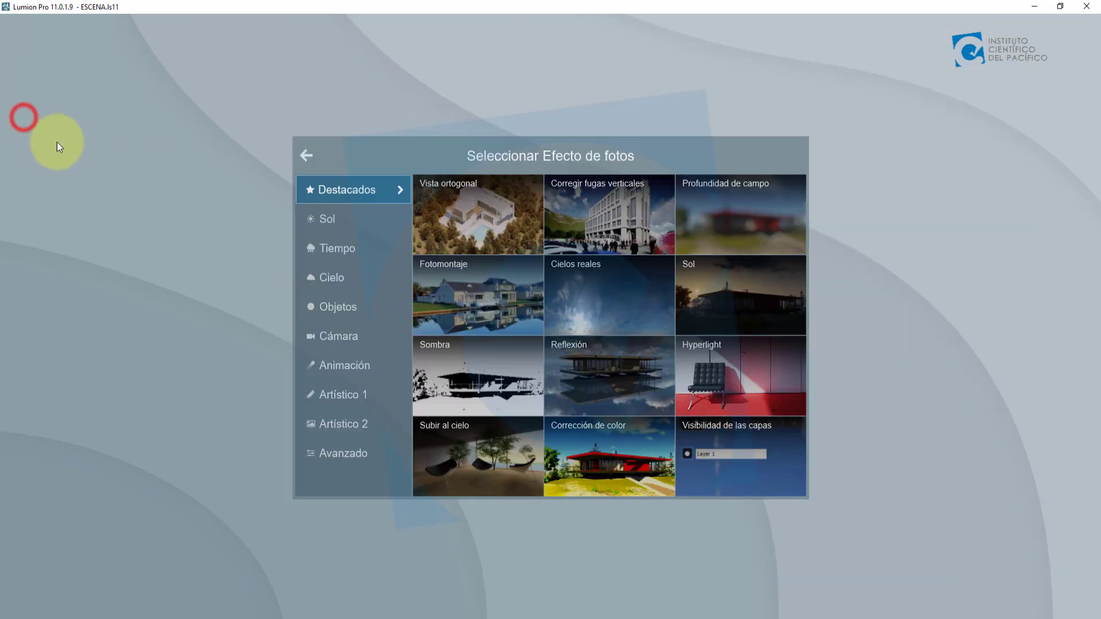
pyautogui.click(601, 380)
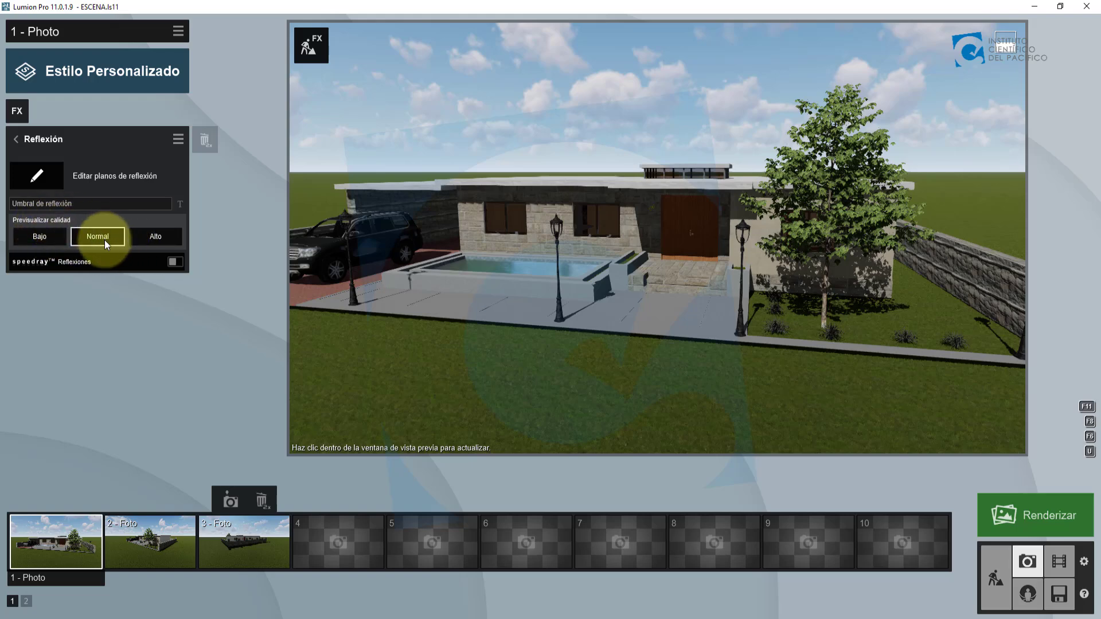
pyautogui.click(128, 261)
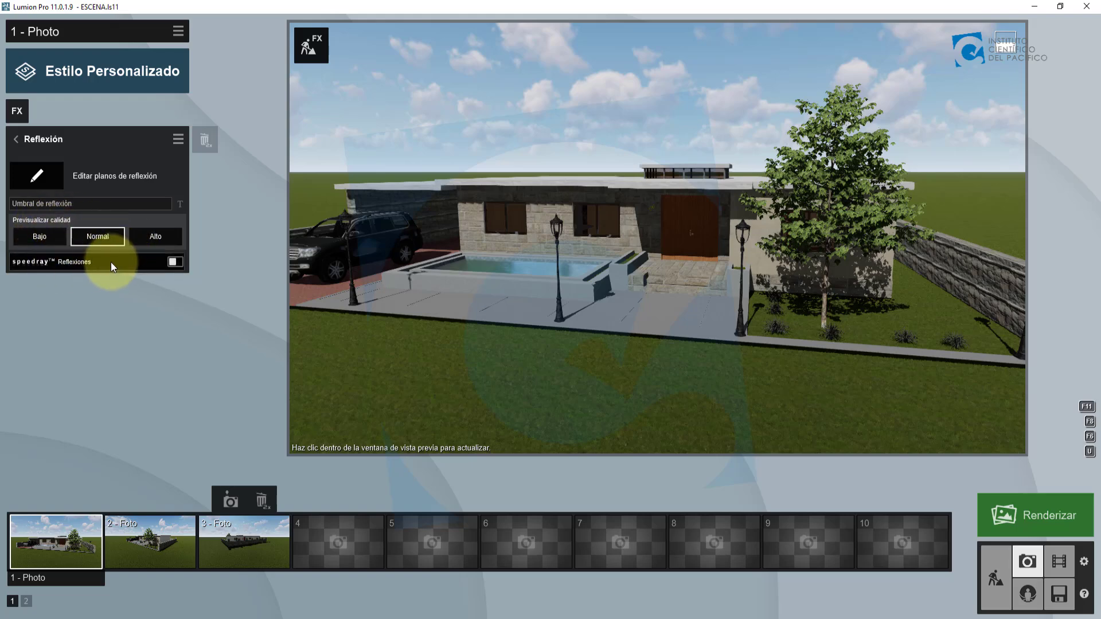
pyautogui.click(175, 262)
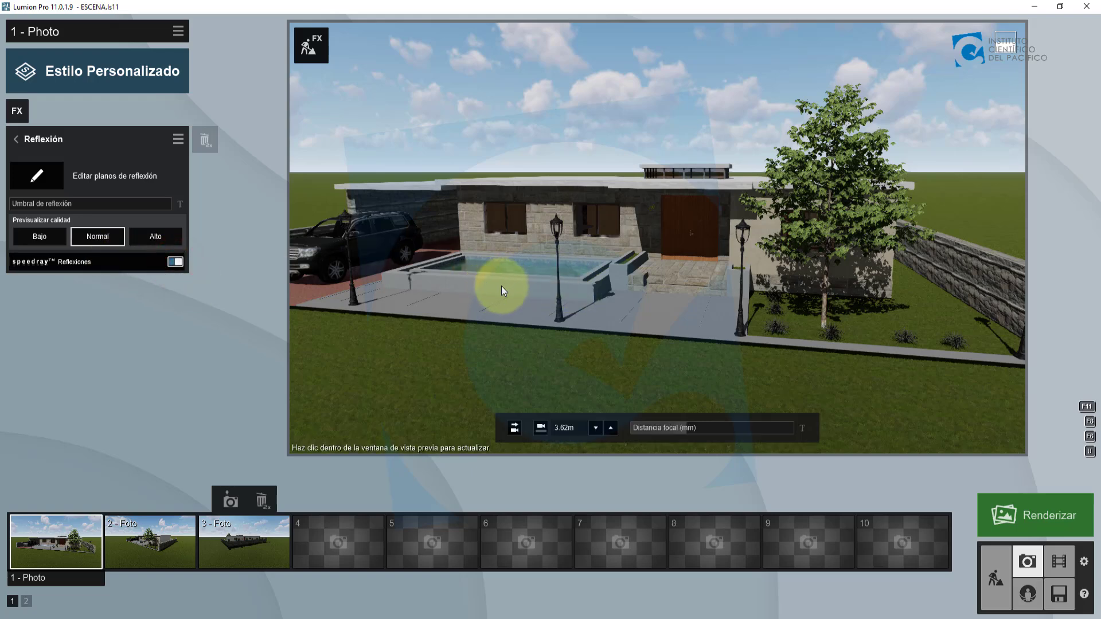
pyautogui.click(178, 262)
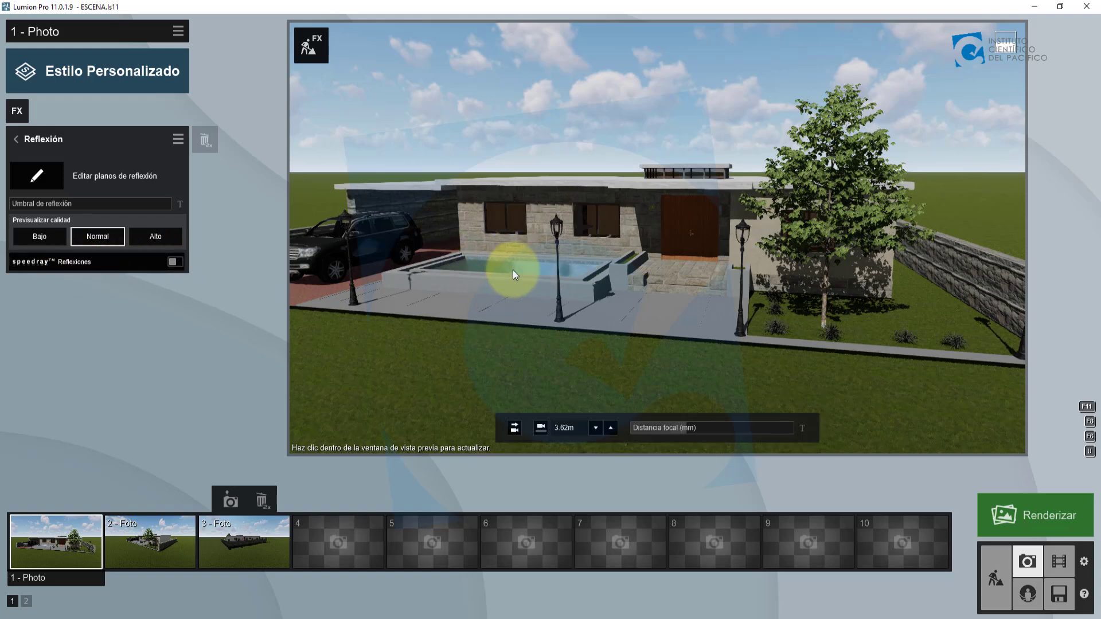
pyautogui.click(175, 263)
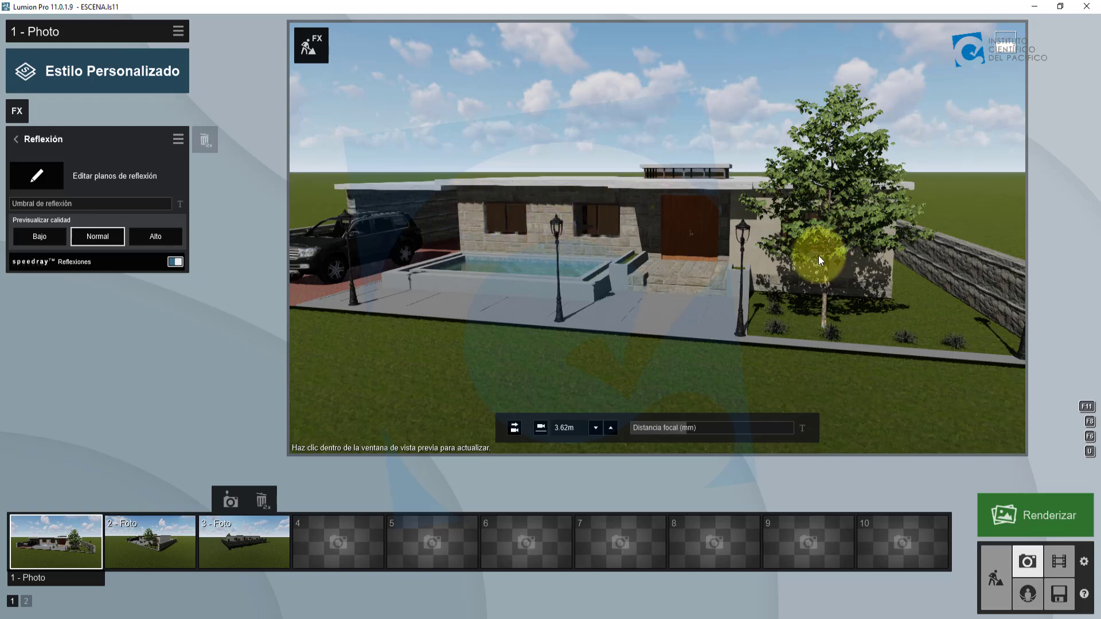
pyautogui.click(157, 237)
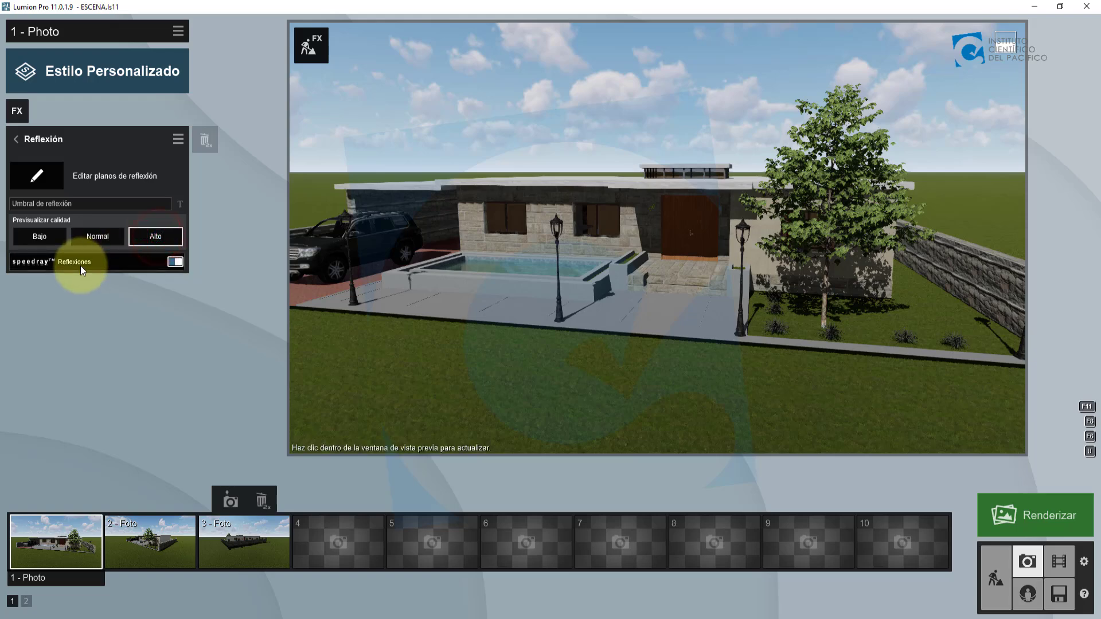
pyautogui.click(98, 236)
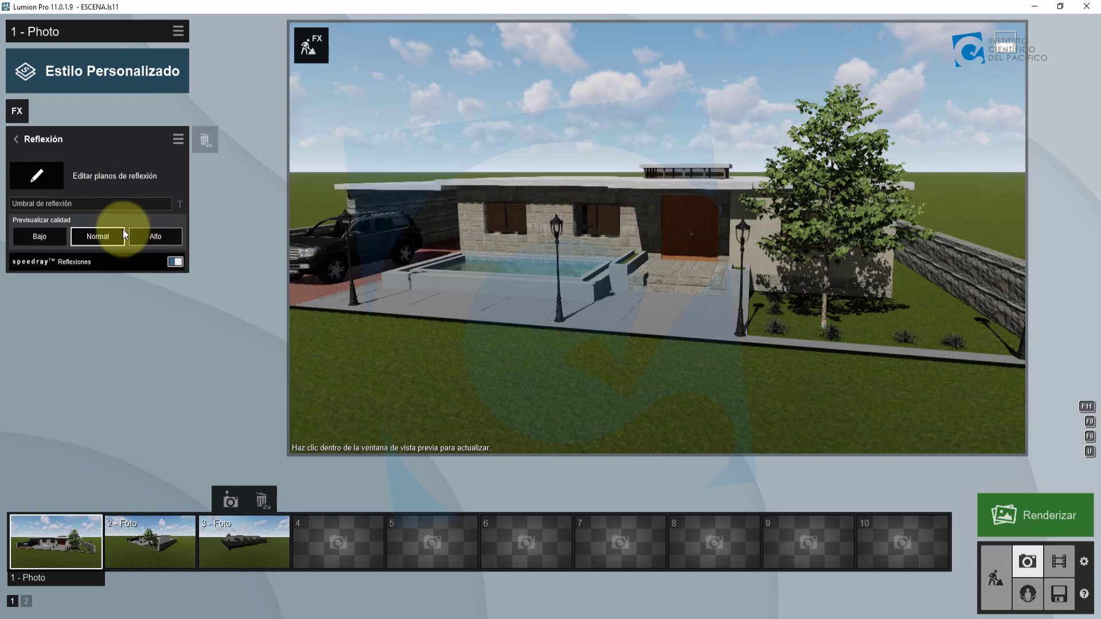
# - Examine the reflections on the pool water and window glass from close-up and lengthwise viewpoints
pyautogui.moveTo(16, 202)
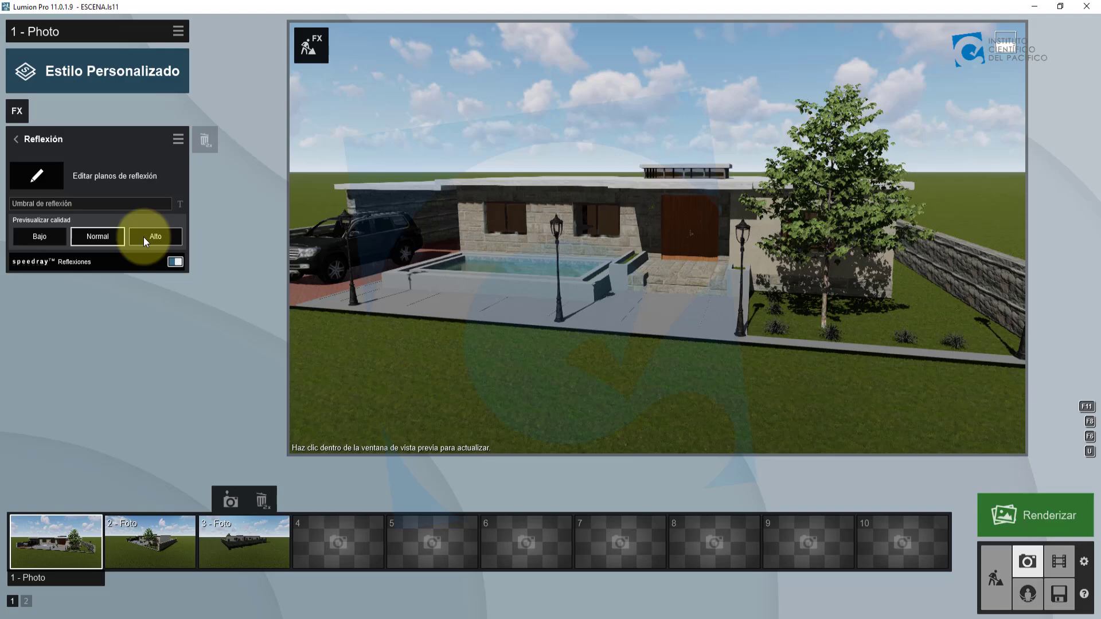
pyautogui.moveTo(575, 292)
pyautogui.mouseDown(button='right')
pyautogui.moveTo(565, 300)
pyautogui.moveTo(576, 291)
pyautogui.mouseUp(button='right')
pyautogui.press('w')
pyautogui.press('w')
pyautogui.press('w')
pyautogui.press('s')
pyautogui.moveTo(633, 259); pyautogui.dragTo(648, 259, button='right')
pyautogui.press('s')
pyautogui.press('w')
pyautogui.press('s')
pyautogui.press('q')
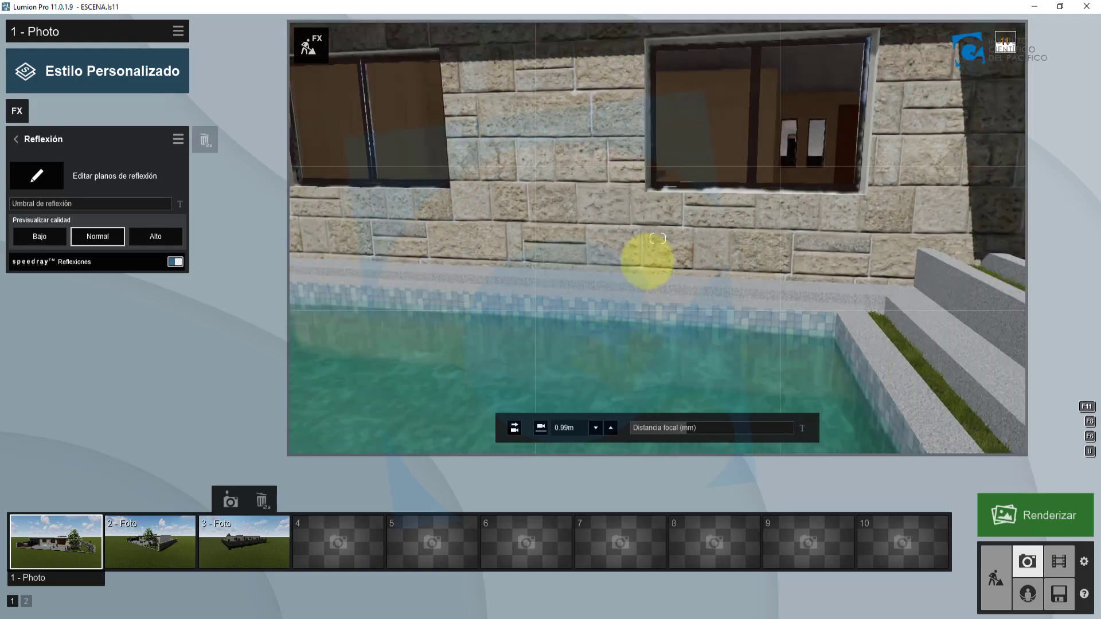
pyautogui.press('e')
pyautogui.press('s')
pyautogui.moveTo(655, 260); pyautogui.dragTo(646, 261, button='right')
pyautogui.press('q')
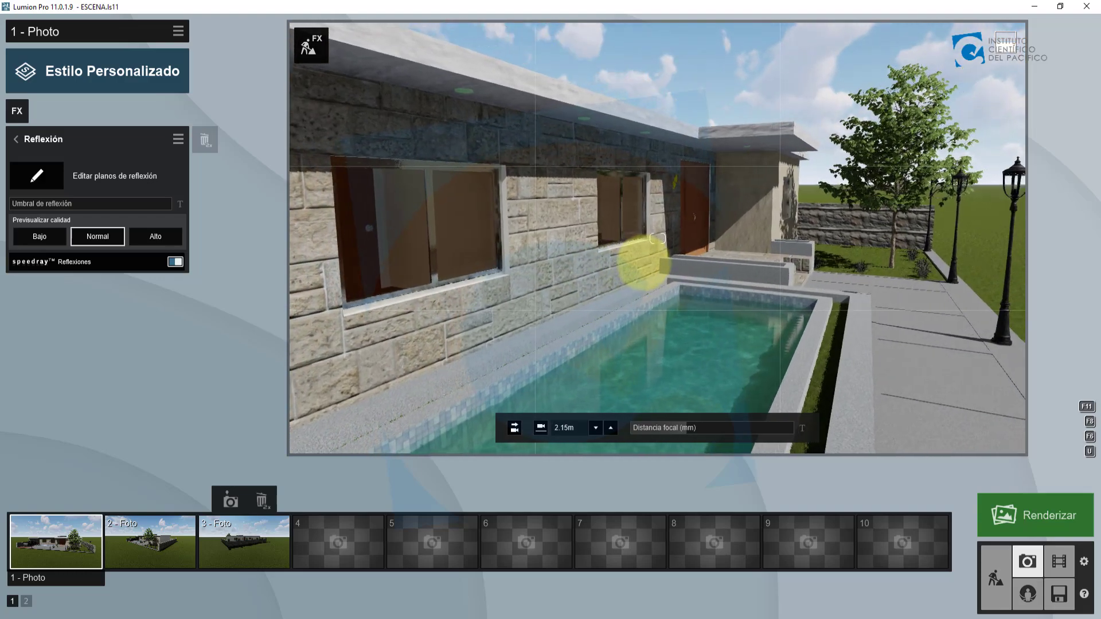
pyautogui.press('d')
pyautogui.moveTo(645, 262); pyautogui.dragTo(639, 258, button='right')
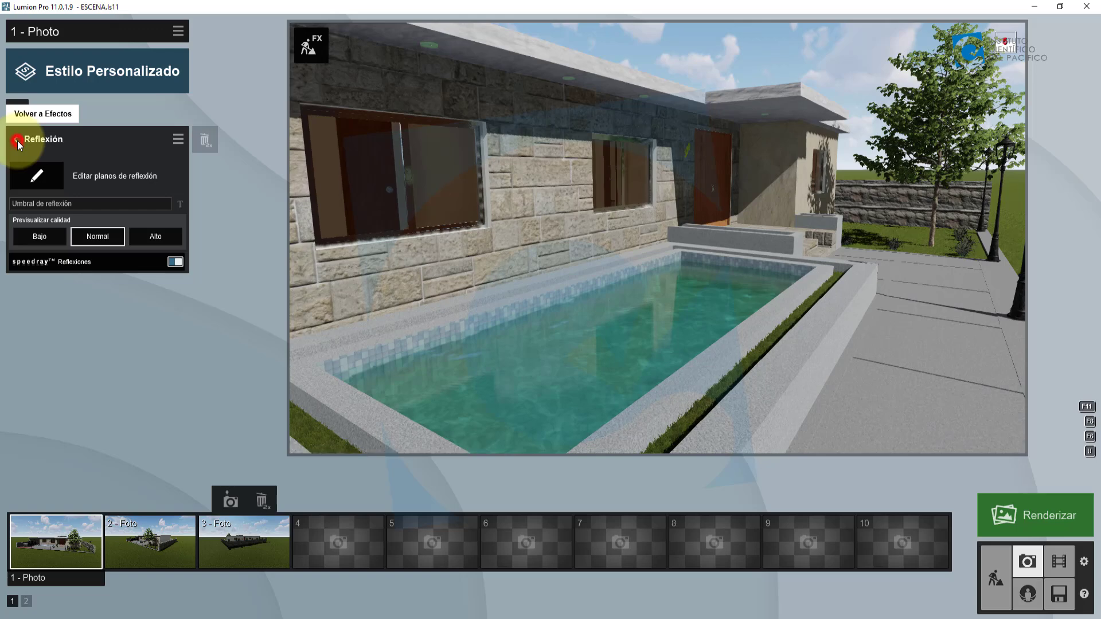
# - Add the Sol effect to the first photo and set the solar height to about 34.2°
pyautogui.click(17, 140)
pyautogui.click(19, 110)
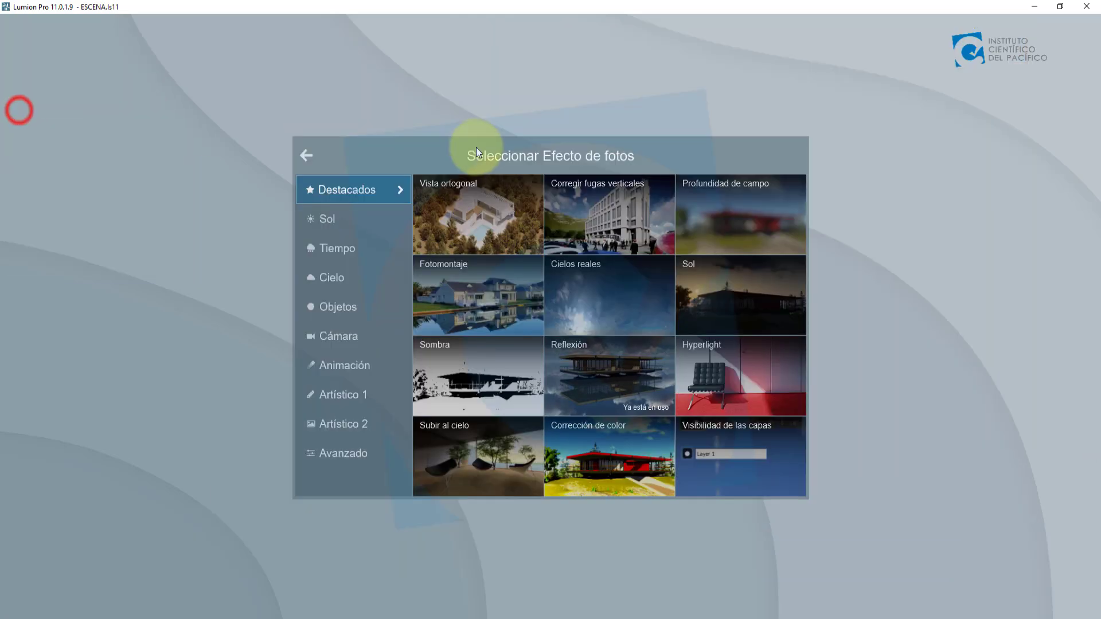
pyautogui.click(775, 294)
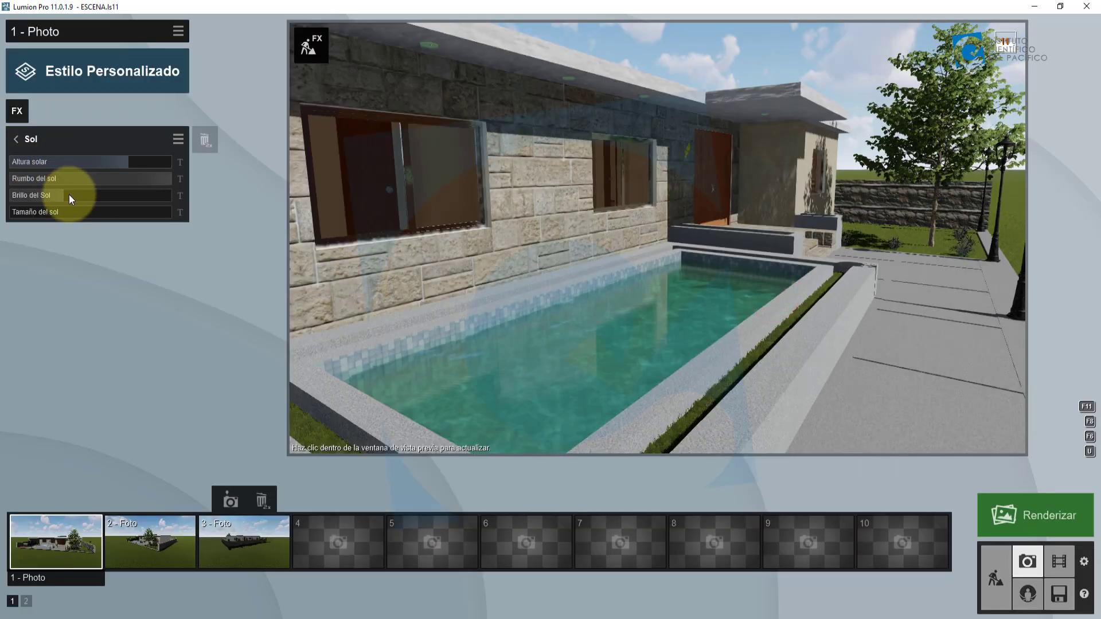
pyautogui.moveTo(129, 162)
pyautogui.moveTo(109, 161); pyautogui.dragTo(95, 163)
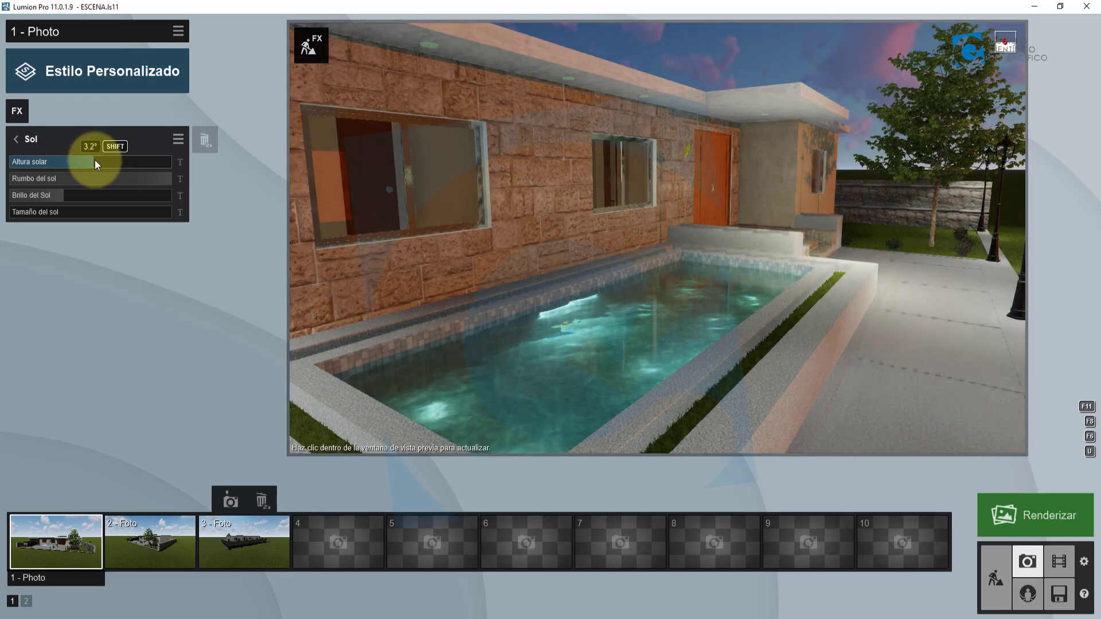
pyautogui.moveTo(70, 163); pyautogui.dragTo(123, 163)
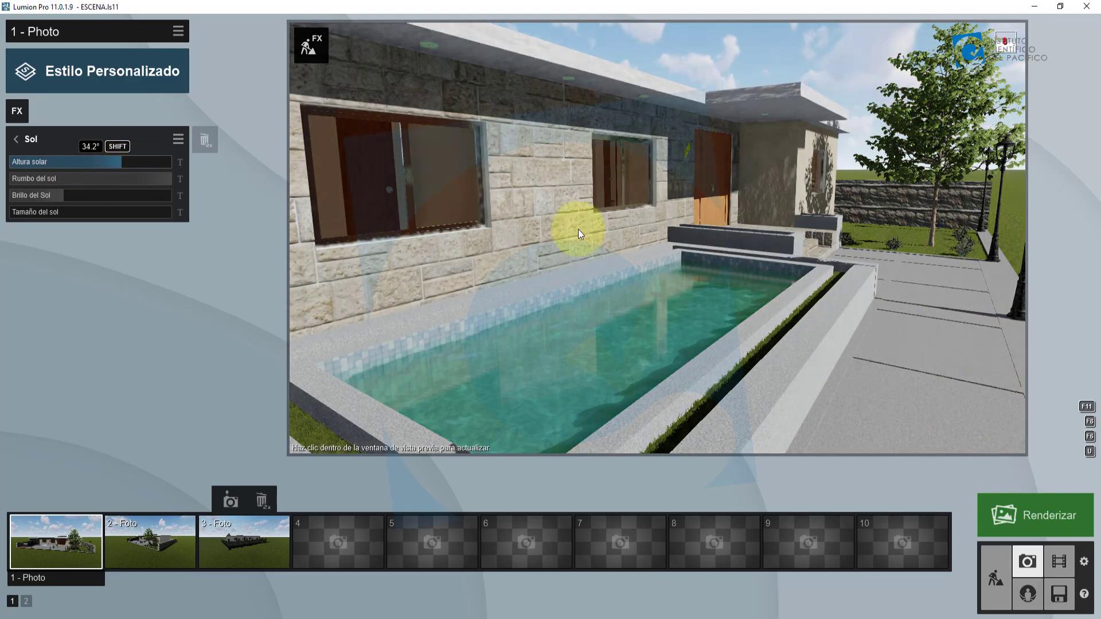
# - Add a reflection plane on the glass of the large window beside the pool in the Reflexión effect
pyautogui.press('a')
pyautogui.moveTo(711, 229); pyautogui.dragTo(712, 229, button='right')
pyautogui.press('s')
pyautogui.press('d')
pyautogui.click(22, 138)
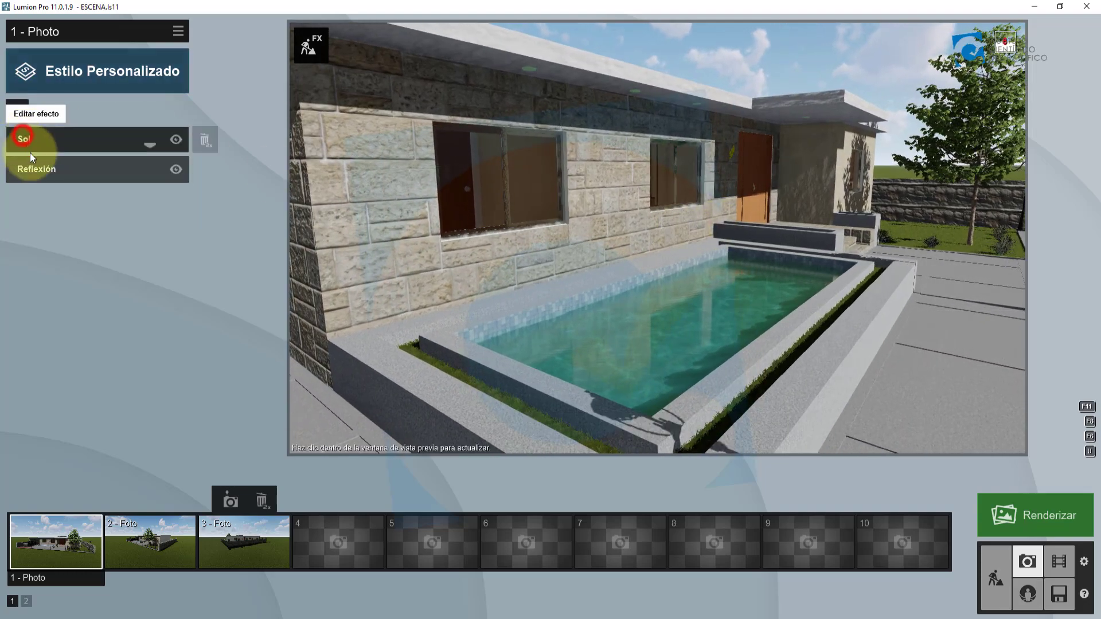
pyautogui.click(53, 174)
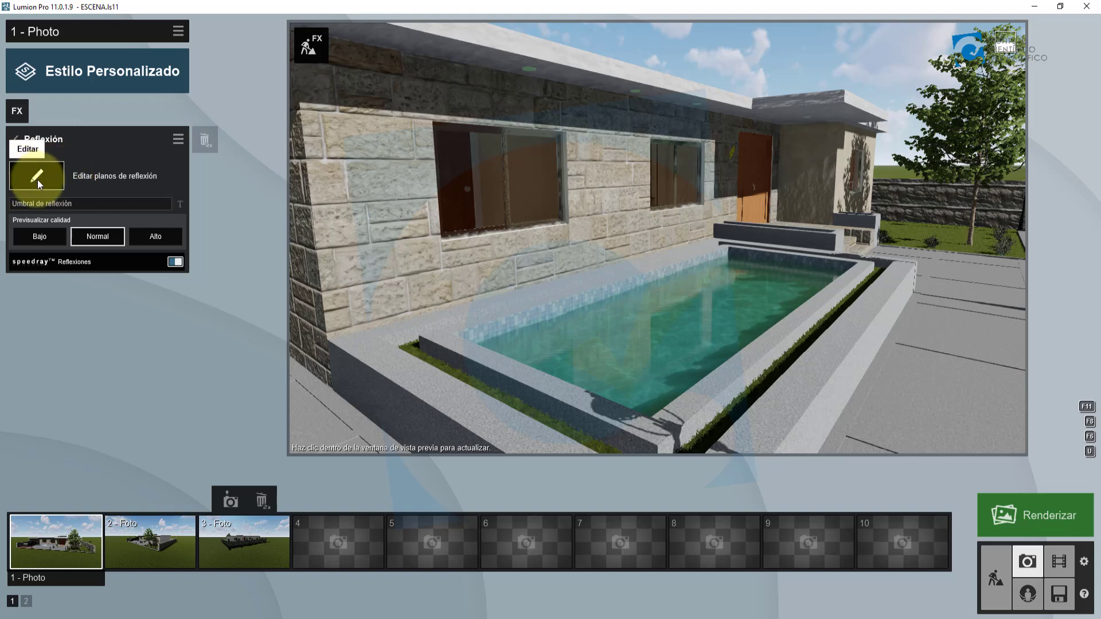
pyautogui.click(48, 169)
pyautogui.click(26, 178)
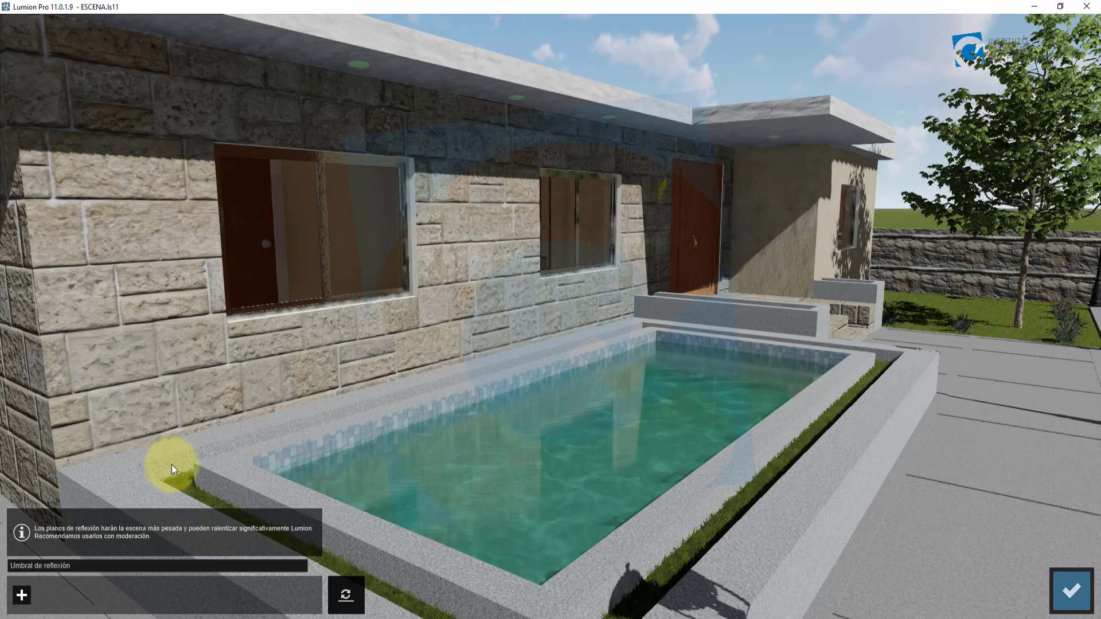
pyautogui.click(21, 597)
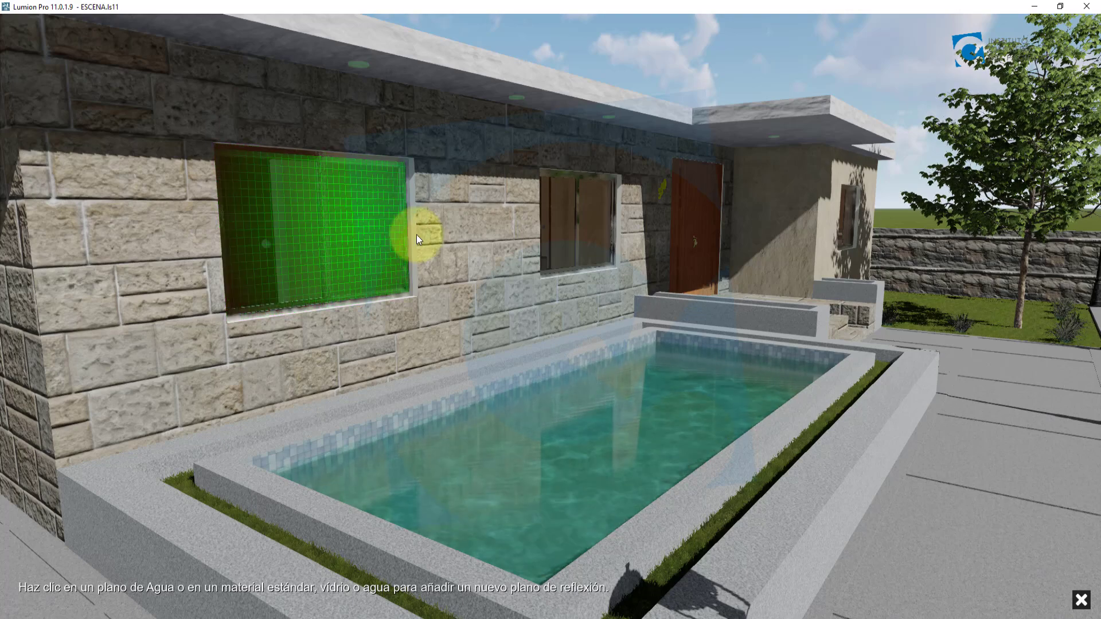
pyautogui.click(290, 223)
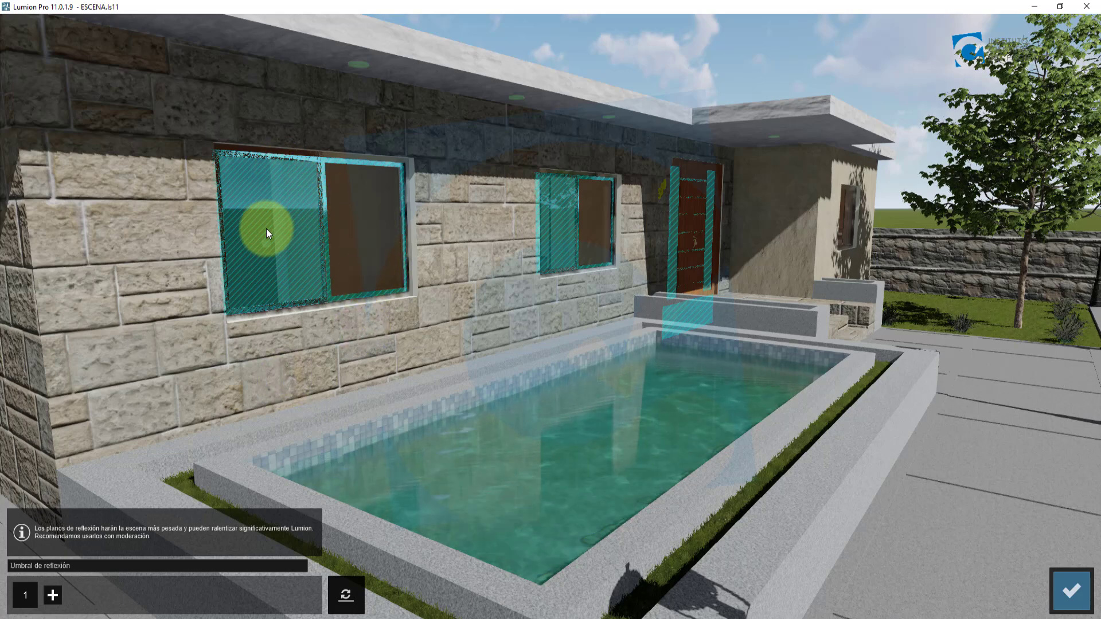
# - Add reflection planes on the large window's other glass pane, the far side window and the pool water, and accept them
pyautogui.click(58, 600)
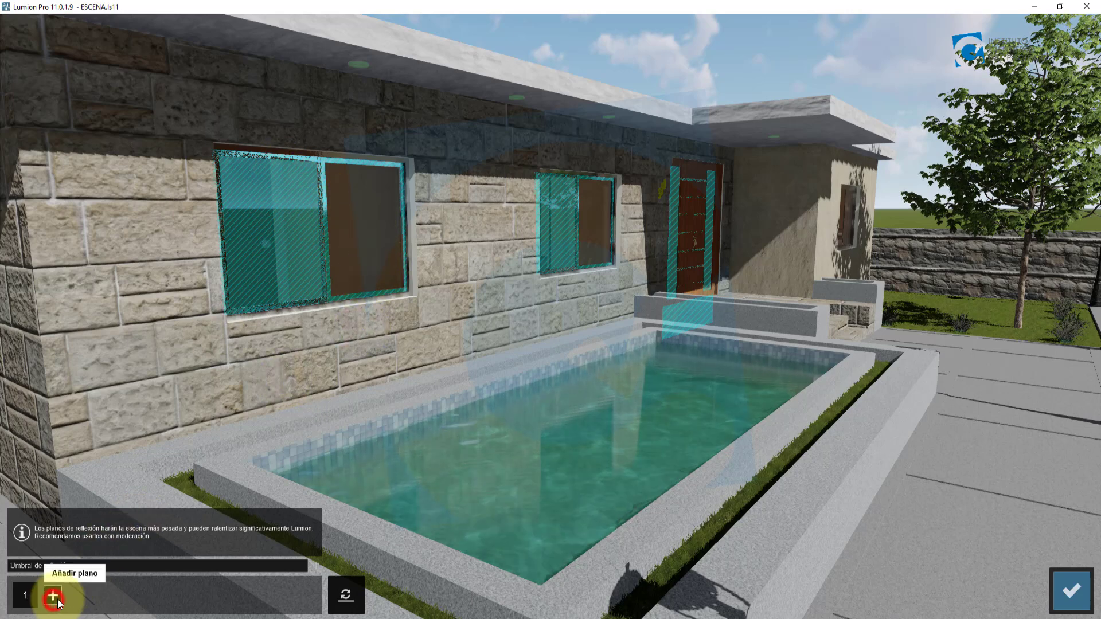
pyautogui.click(359, 225)
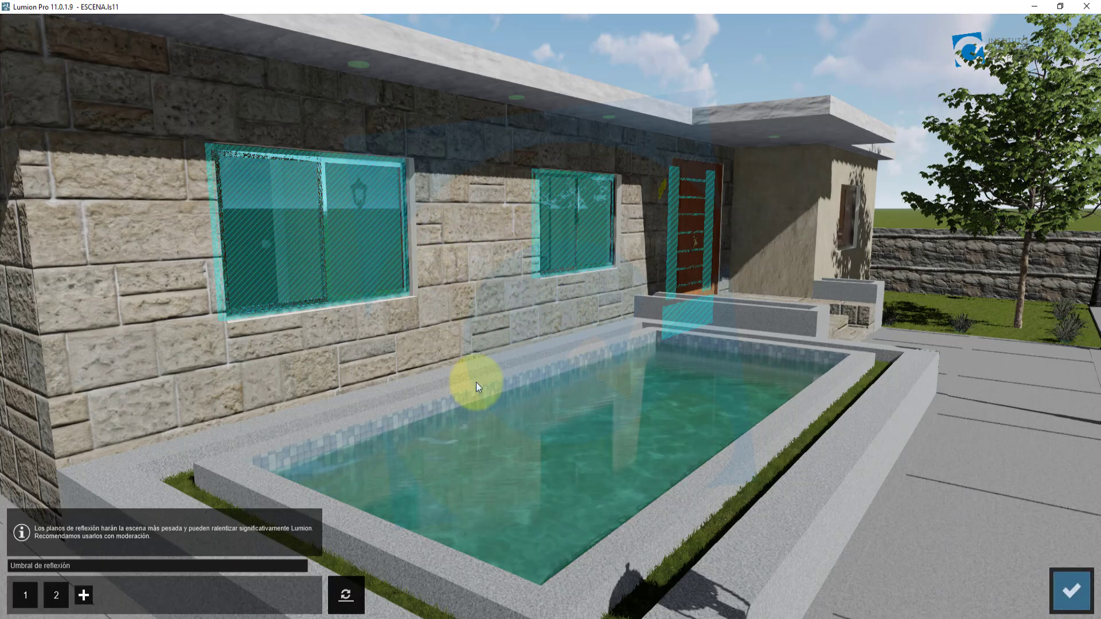
pyautogui.click(83, 596)
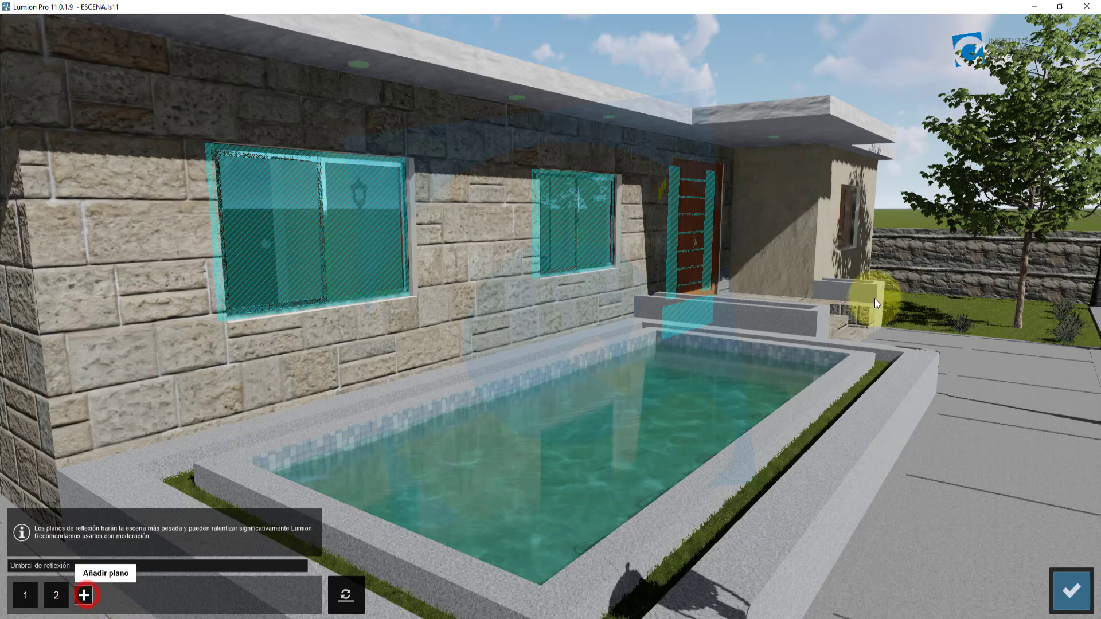
pyautogui.click(847, 209)
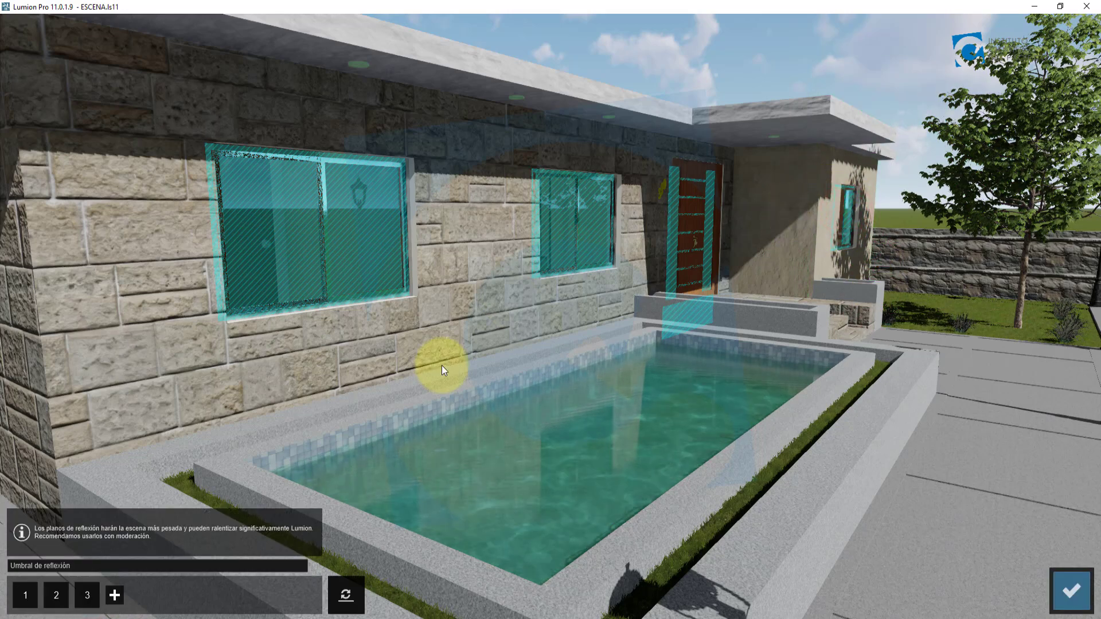
pyautogui.click(115, 596)
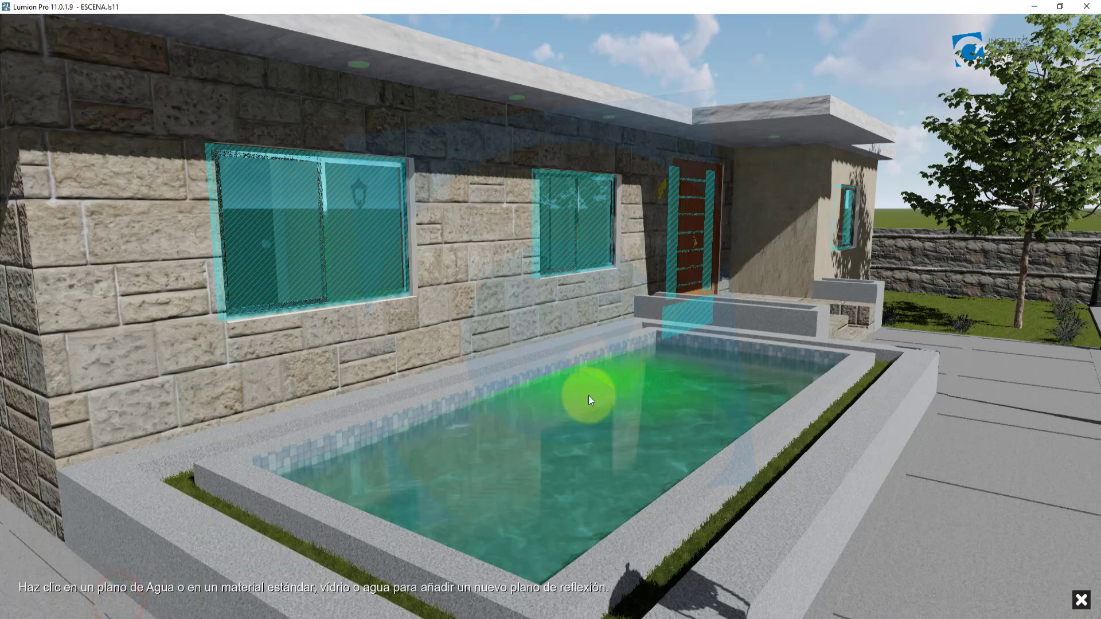
pyautogui.click(622, 425)
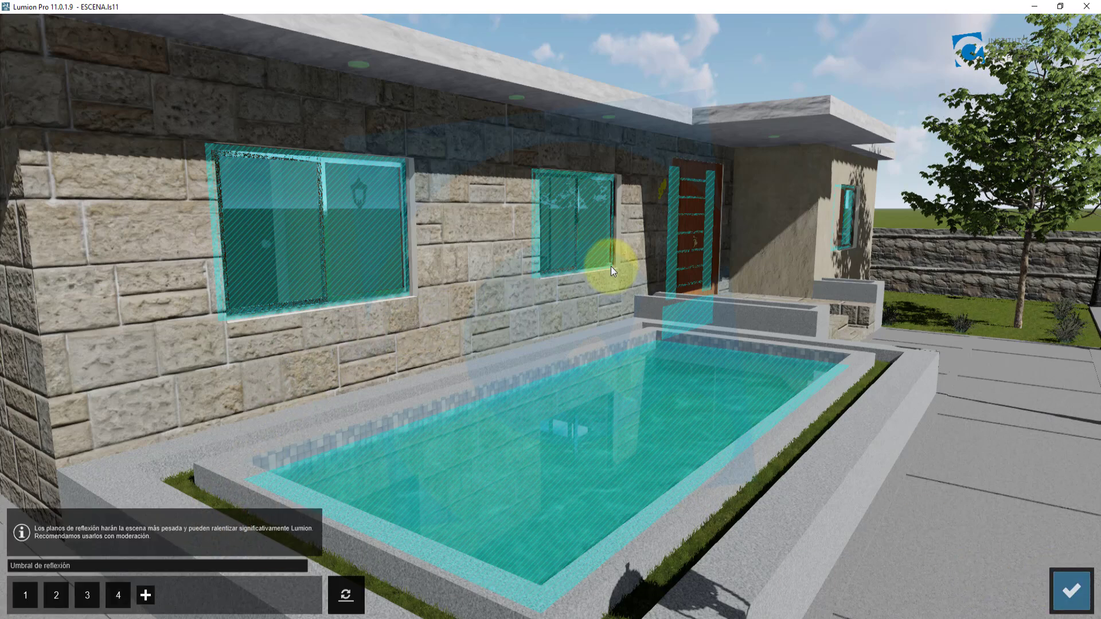
pyautogui.click(1069, 590)
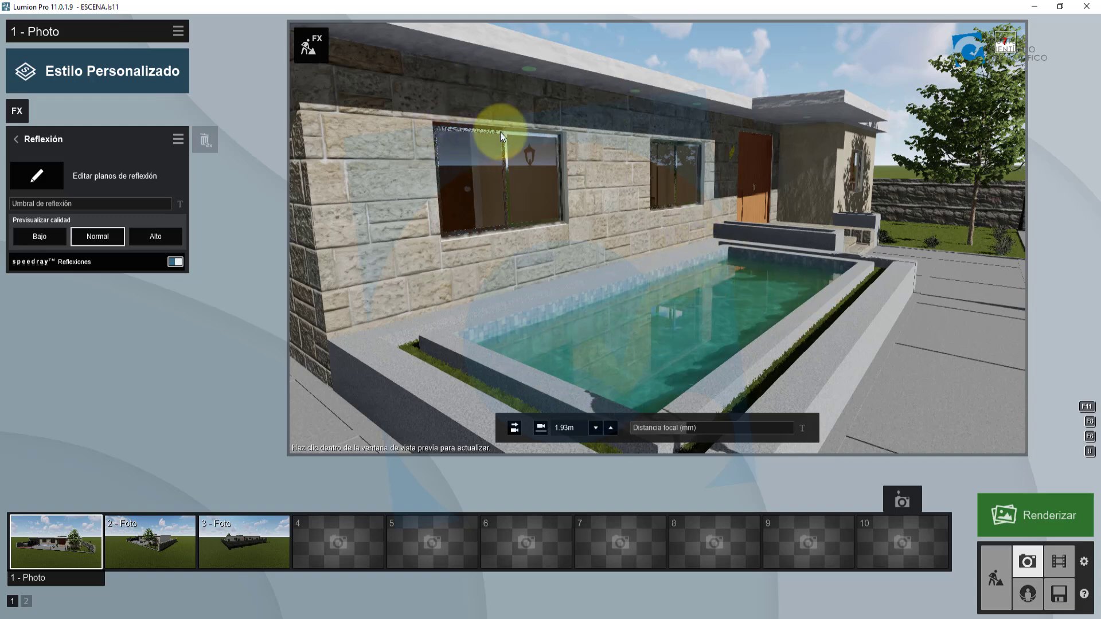
# - Examine the pool and window reflections from several viewpoints, comparing preview quality Alto with Normal
pyautogui.moveTo(688, 311)
pyautogui.mouseDown(button='right')
pyautogui.moveTo(671, 307)
pyautogui.moveTo(648, 325)
pyautogui.moveTo(678, 310)
pyautogui.mouseUp(button='right')
pyautogui.press('q')
pyautogui.press('s')
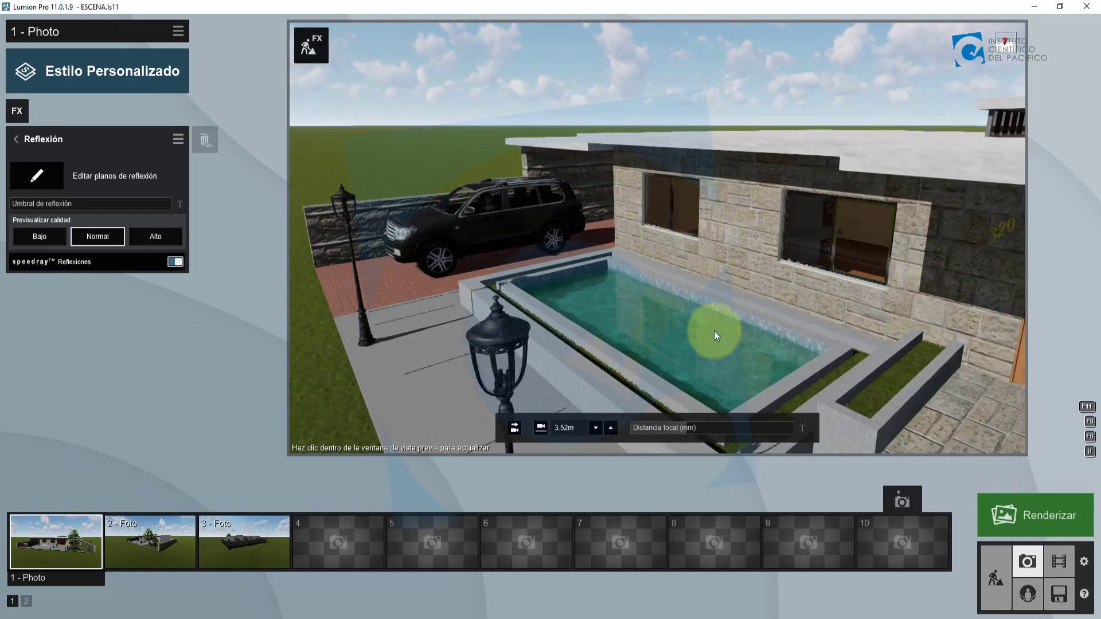
pyautogui.moveTo(705, 327); pyautogui.dragTo(716, 333, button='right')
pyautogui.press('s')
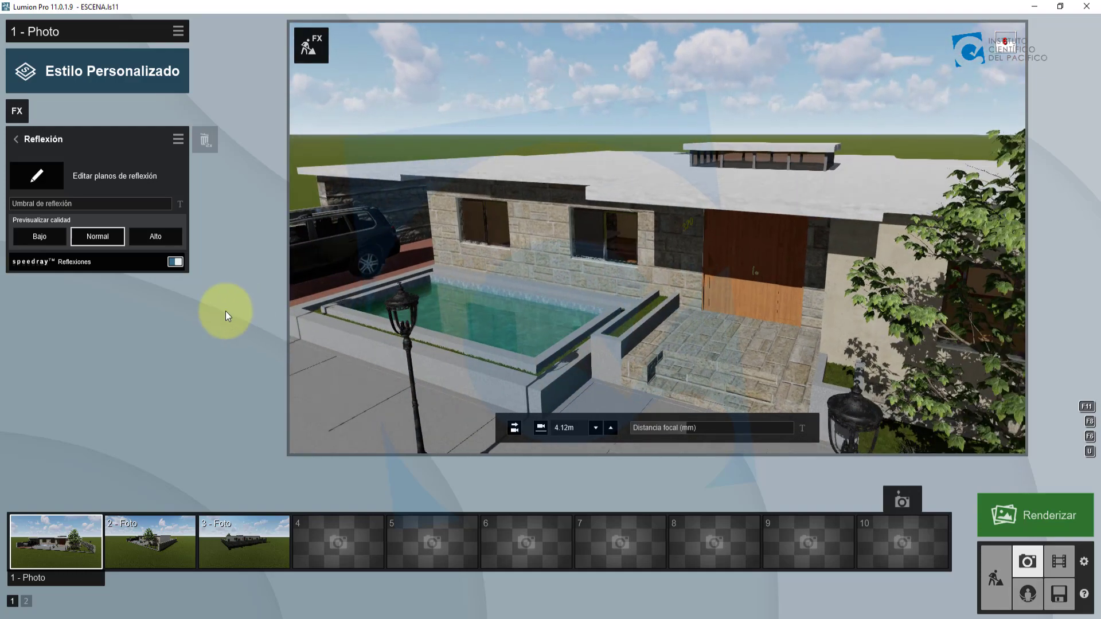
pyautogui.click(171, 236)
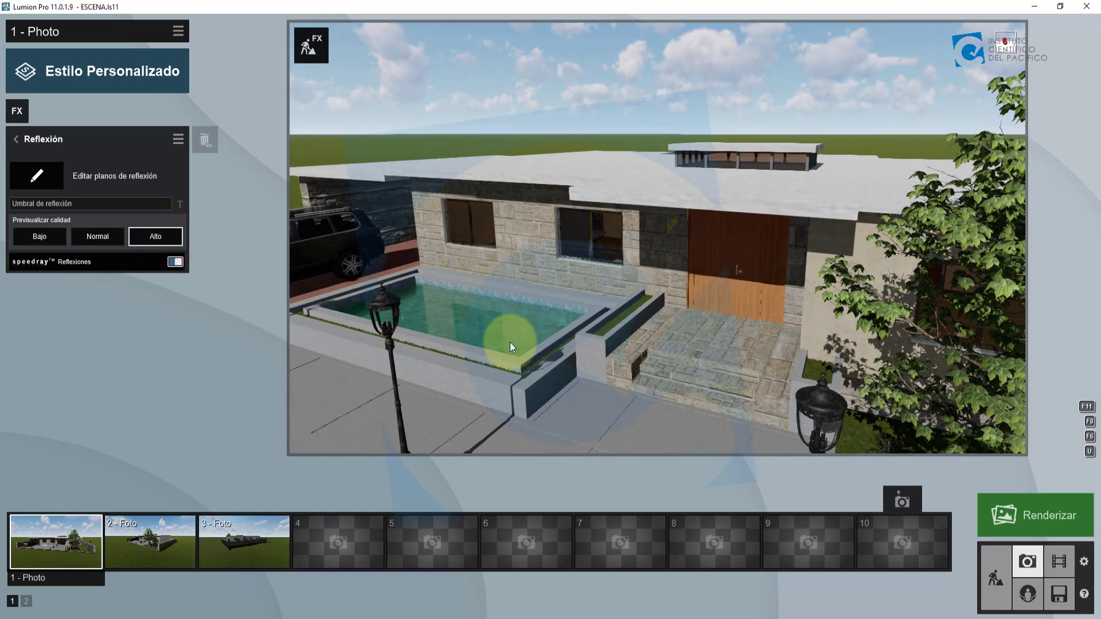
pyautogui.moveTo(608, 329)
pyautogui.mouseDown(button='right')
pyautogui.moveTo(617, 331)
pyautogui.moveTo(603, 332)
pyautogui.moveTo(609, 315)
pyautogui.moveTo(574, 328)
pyautogui.moveTo(636, 271)
pyautogui.moveTo(751, 264)
pyautogui.mouseUp(button='right')
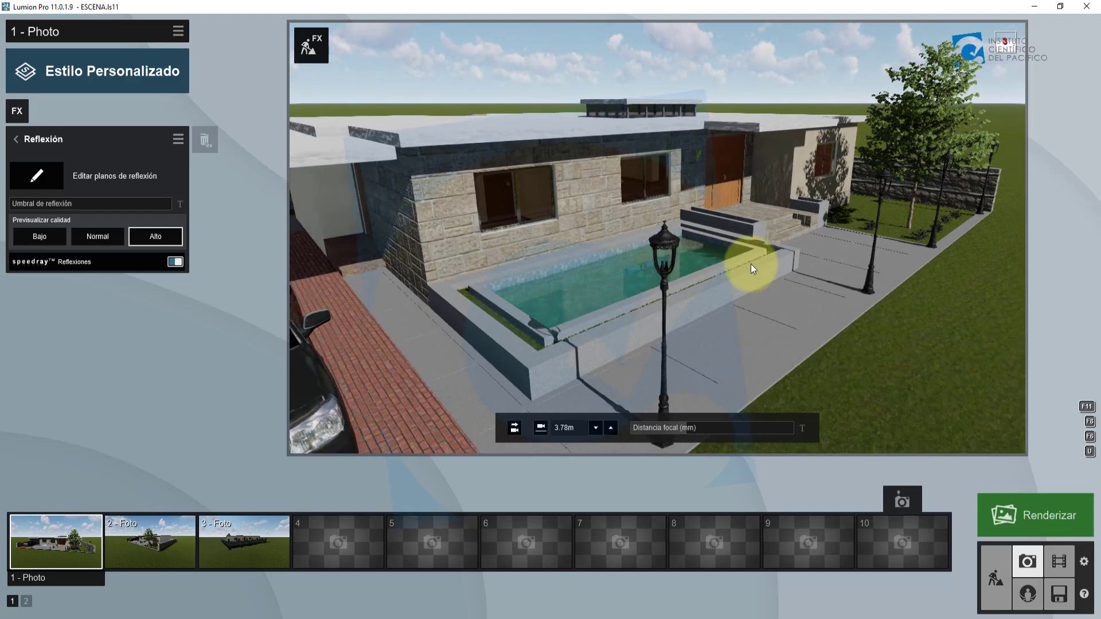
pyautogui.click(94, 239)
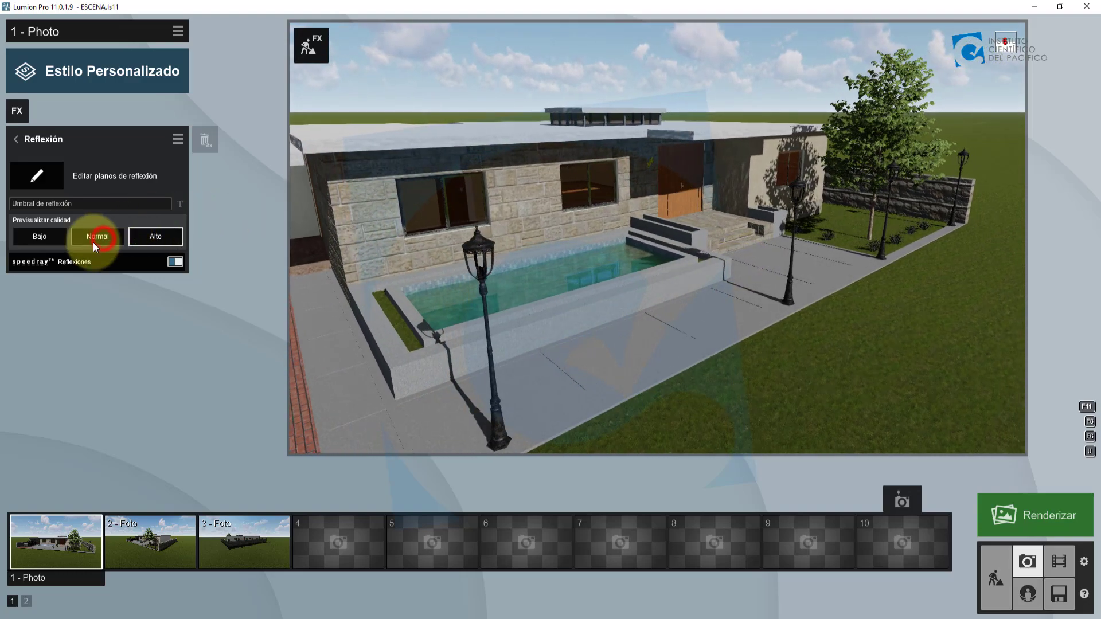
pyautogui.moveTo(865, 208); pyautogui.dragTo(438, 270, button='right')
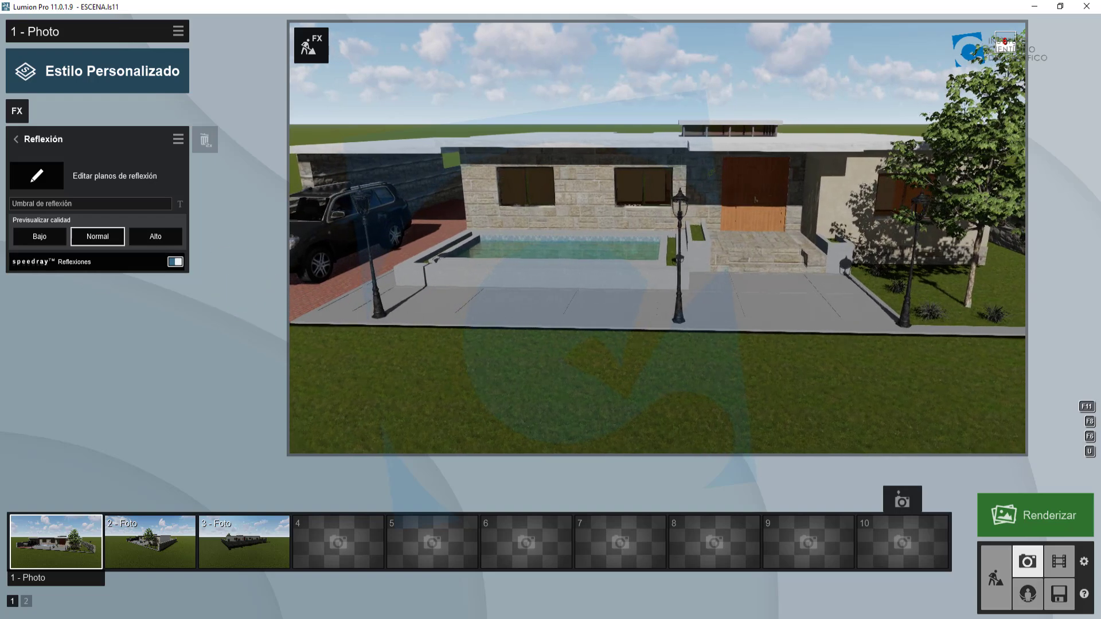
# - Add the Corrección de color effect to the first photo
pyautogui.click(17, 111)
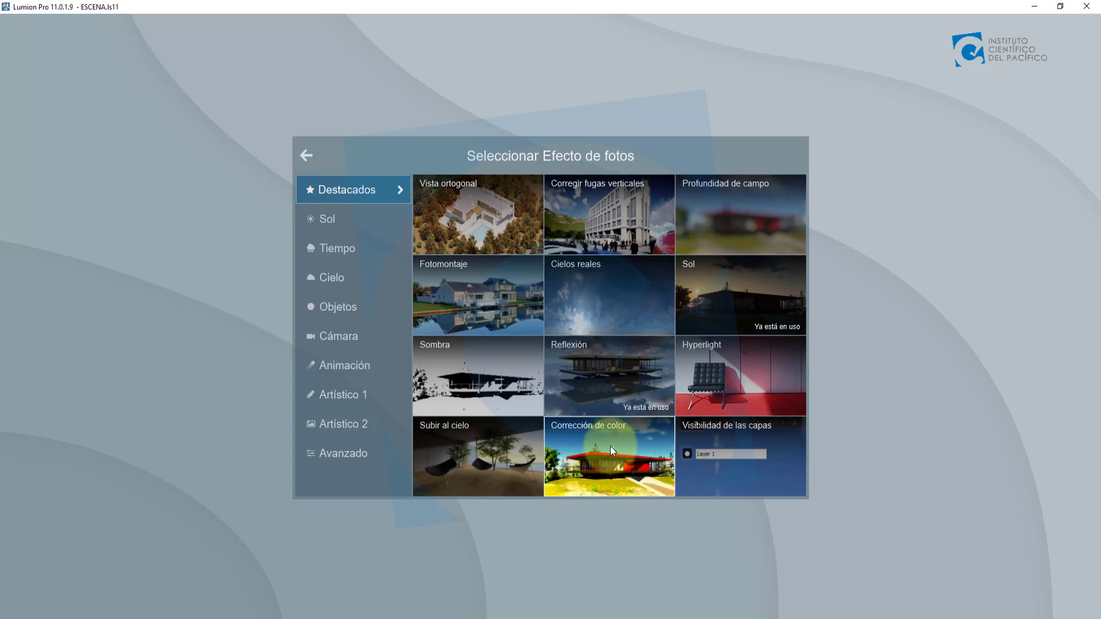
pyautogui.click(353, 457)
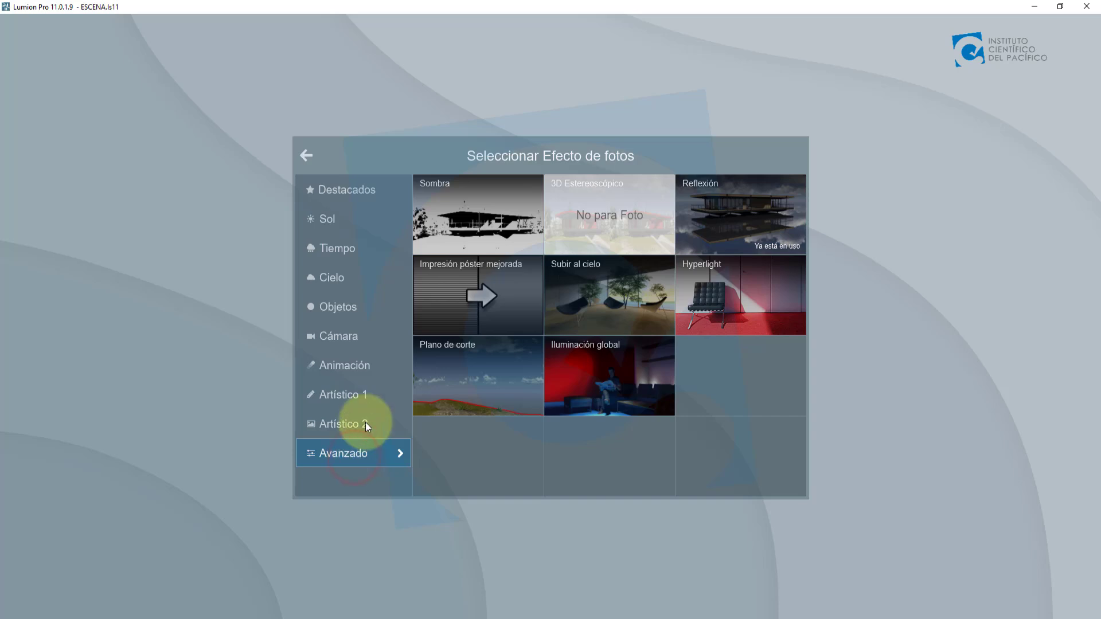
pyautogui.click(356, 308)
pyautogui.click(356, 338)
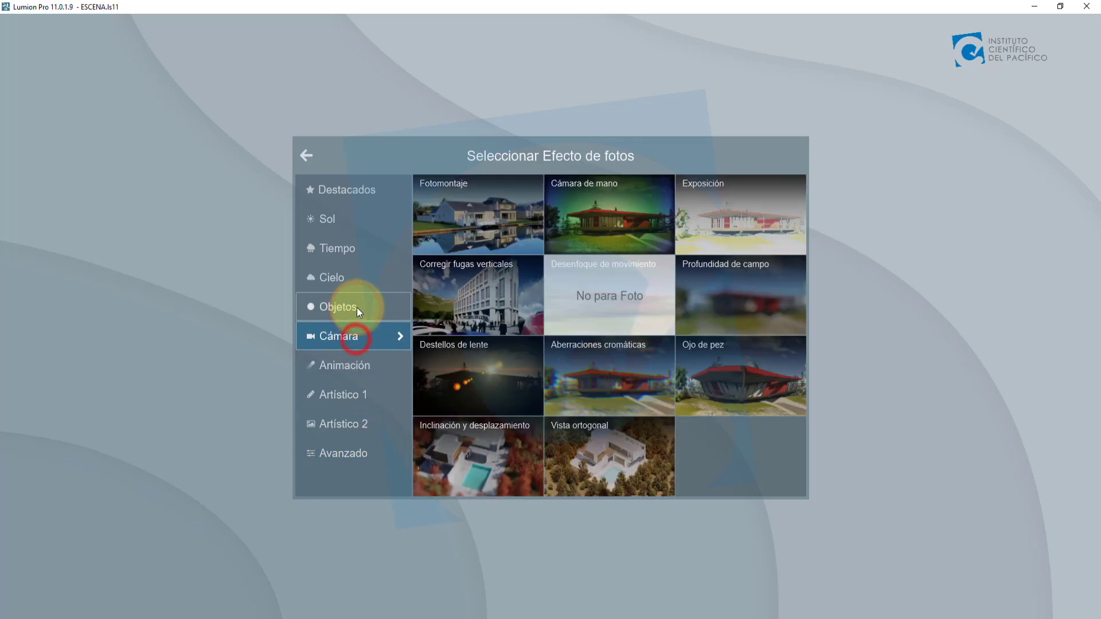
pyautogui.click(364, 425)
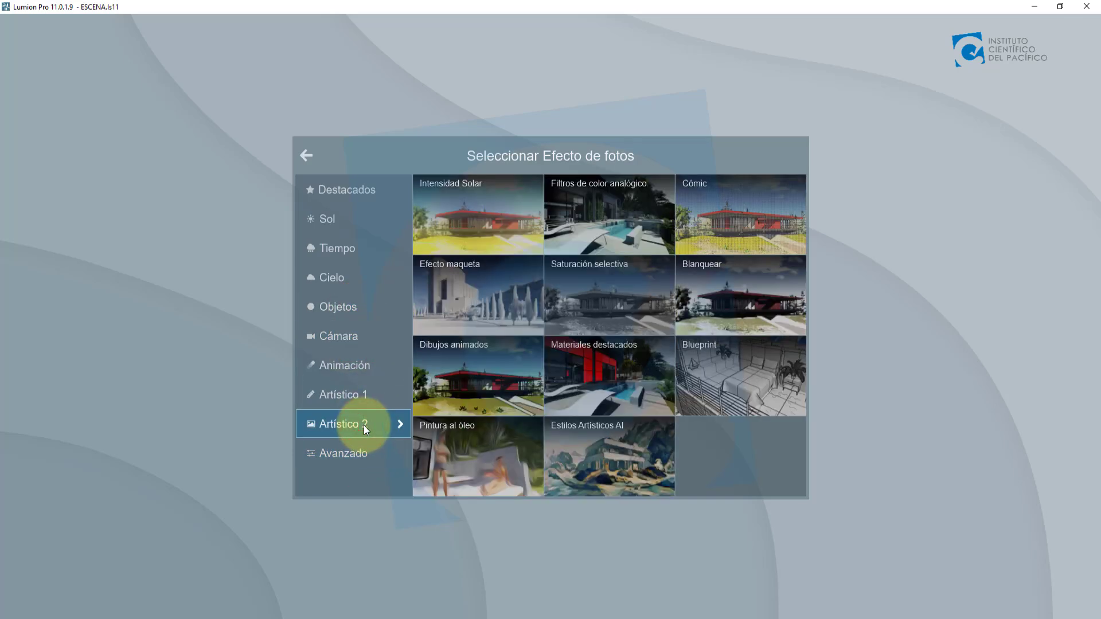
pyautogui.click(363, 397)
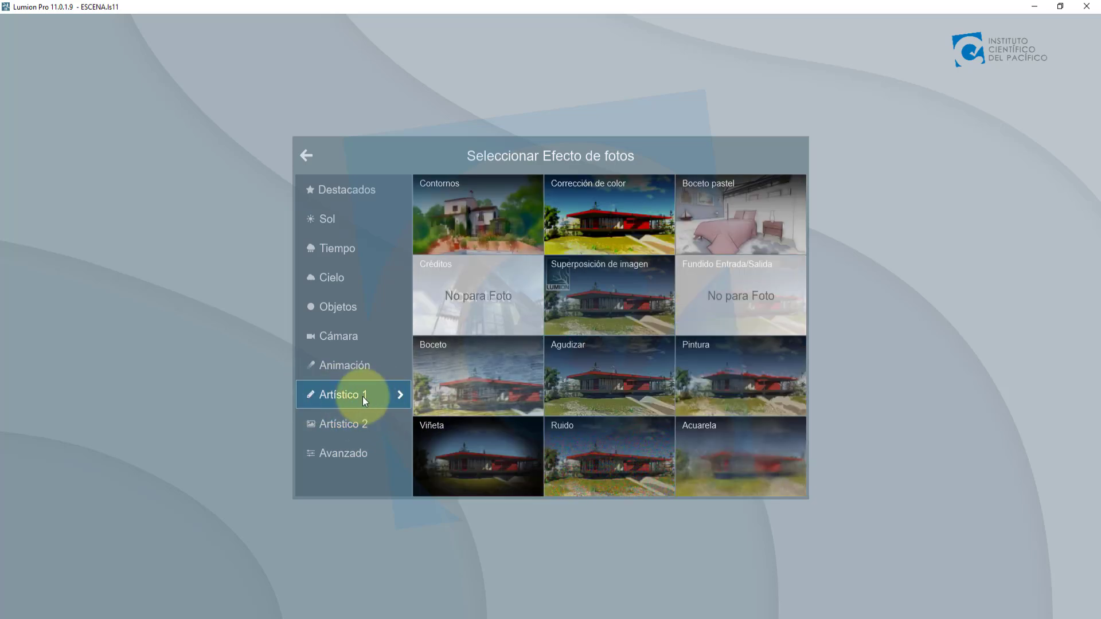
pyautogui.click(356, 189)
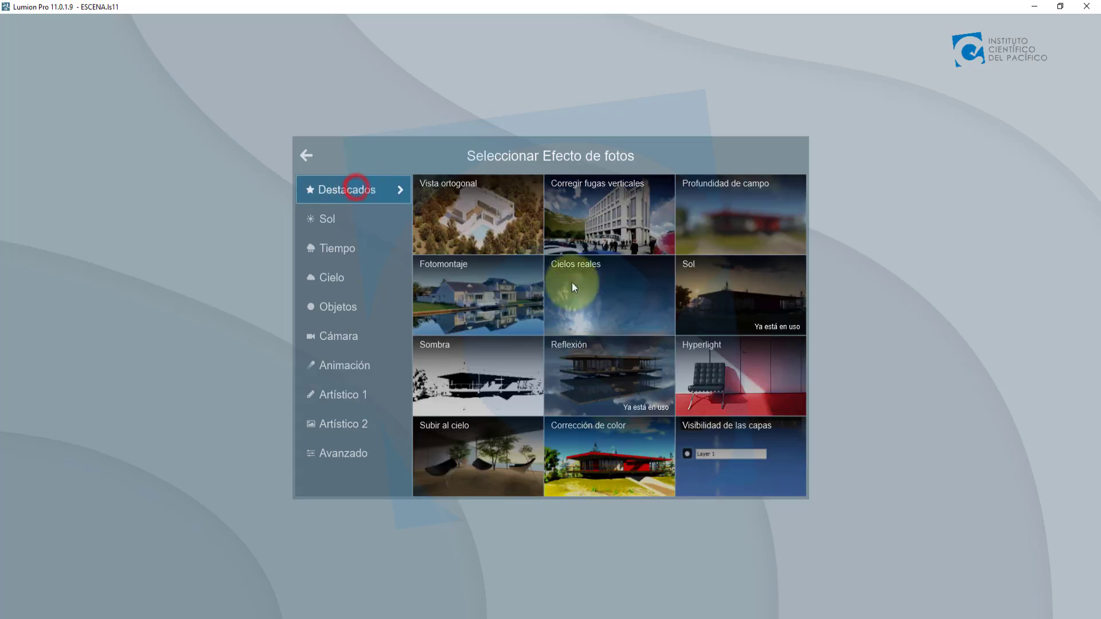
pyautogui.click(600, 444)
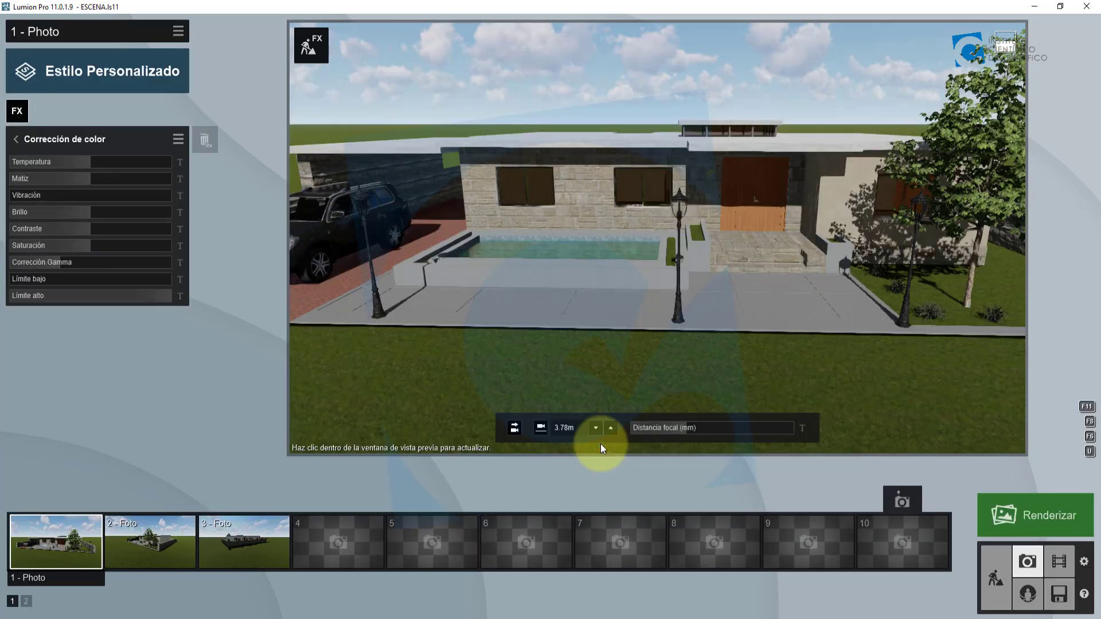
# - Add the Corregir fugas verticales and Destellos de lente effects to the first photo
pyautogui.click(19, 112)
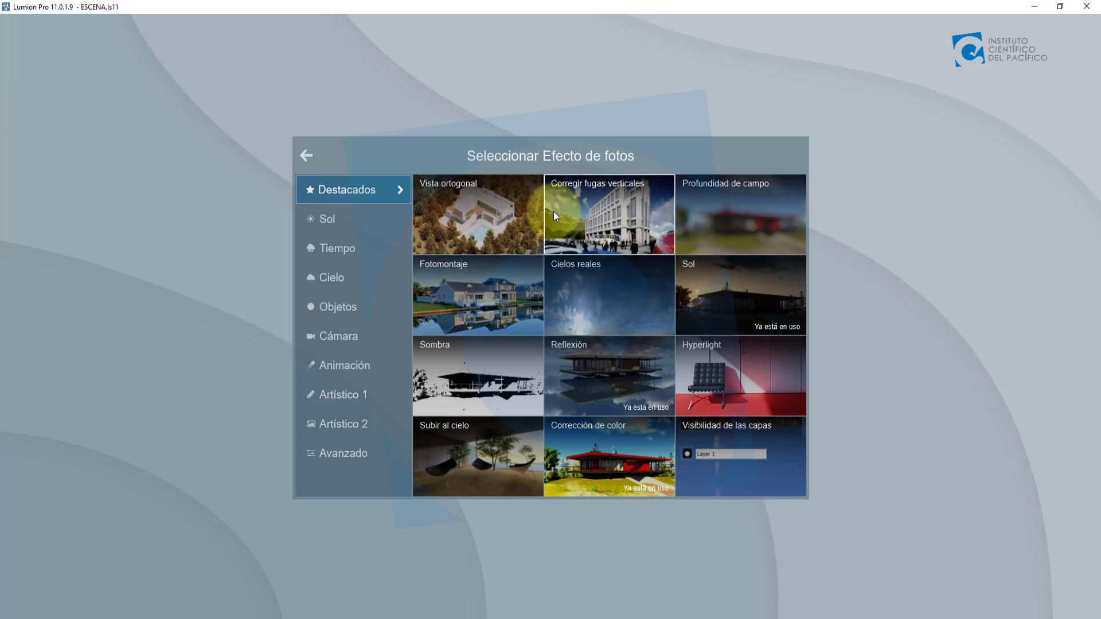
pyautogui.click(604, 198)
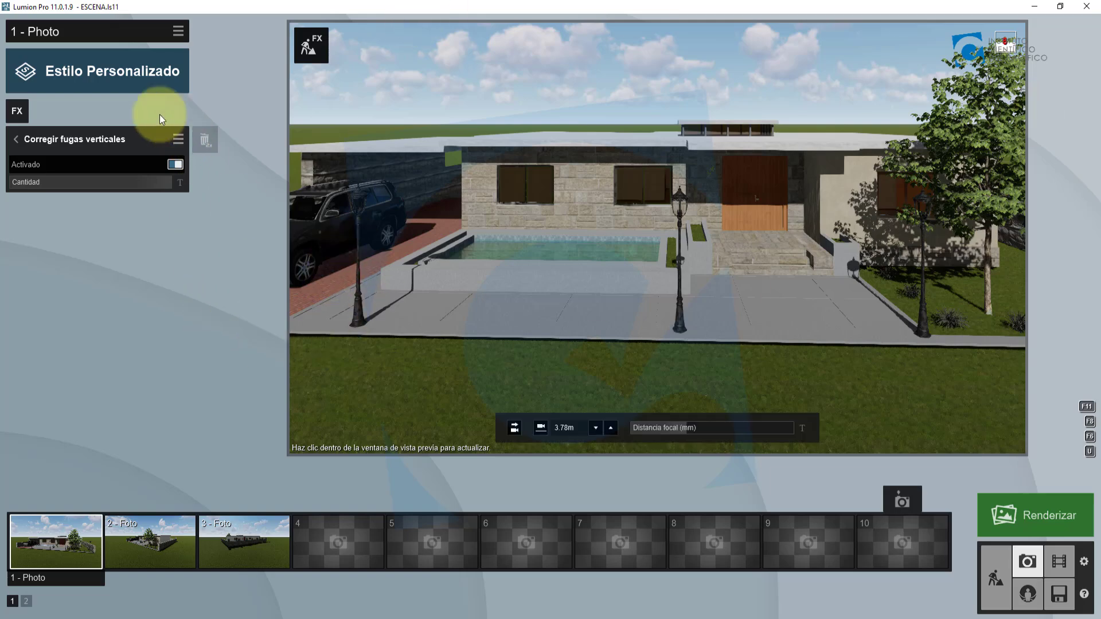
pyautogui.click(17, 112)
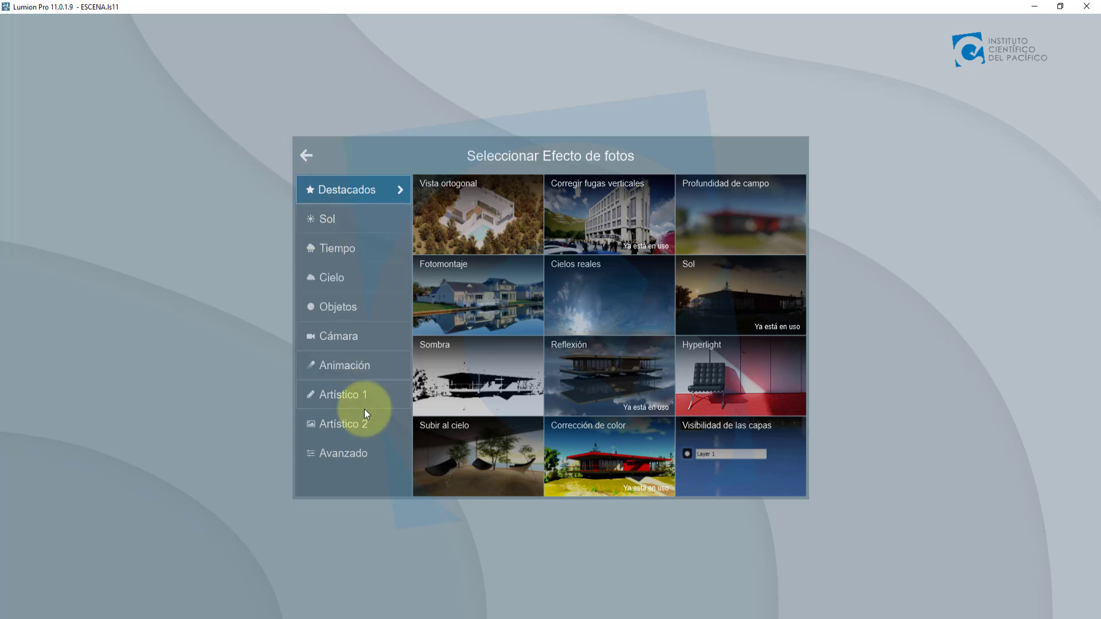
pyautogui.click(361, 454)
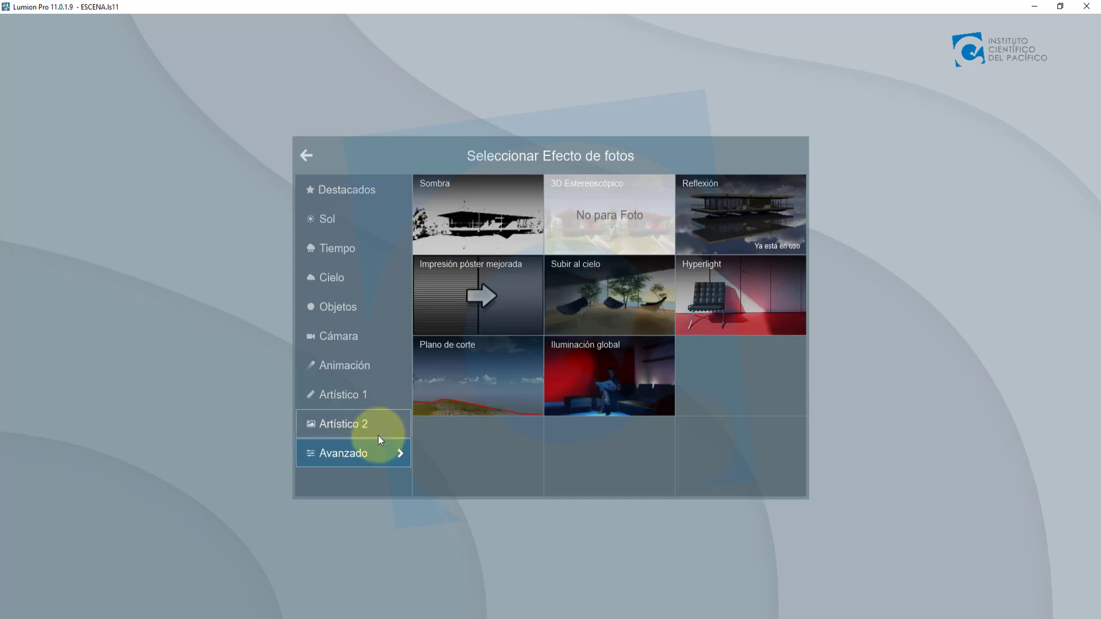
pyautogui.click(367, 424)
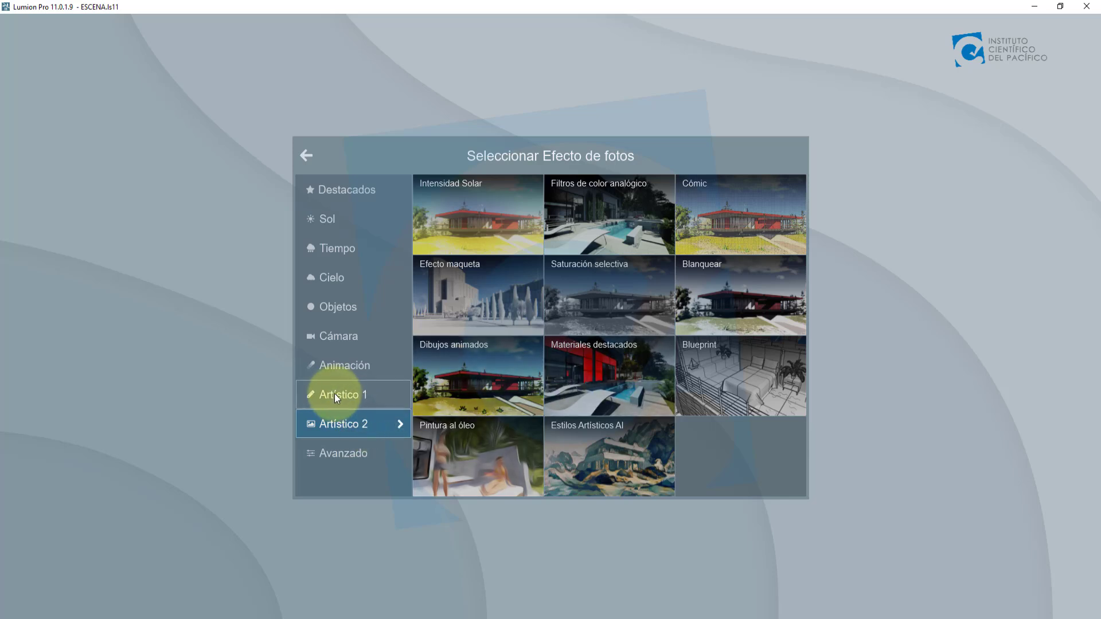
pyautogui.click(355, 329)
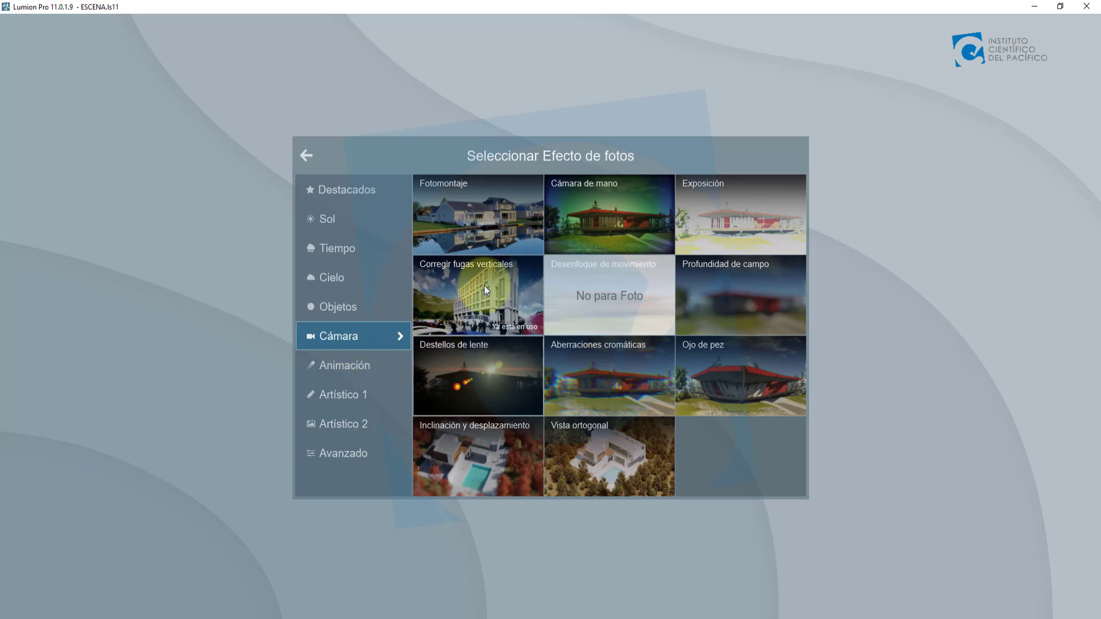
pyautogui.click(494, 374)
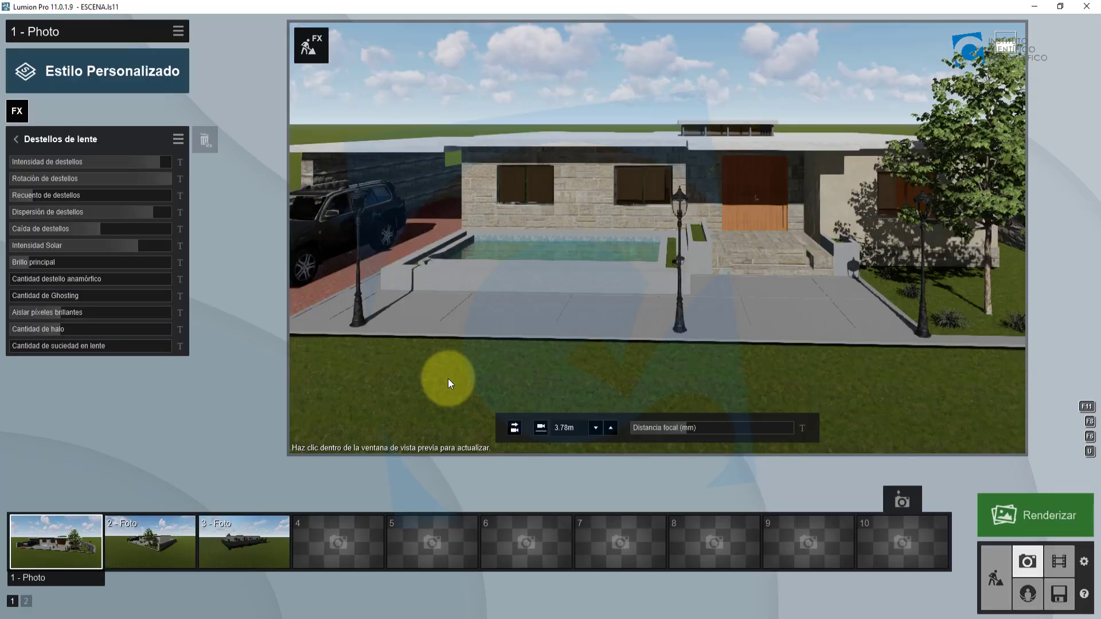
# - Add the Filtros de color analógico effect from the second artistic category to the first photo
pyautogui.click(20, 112)
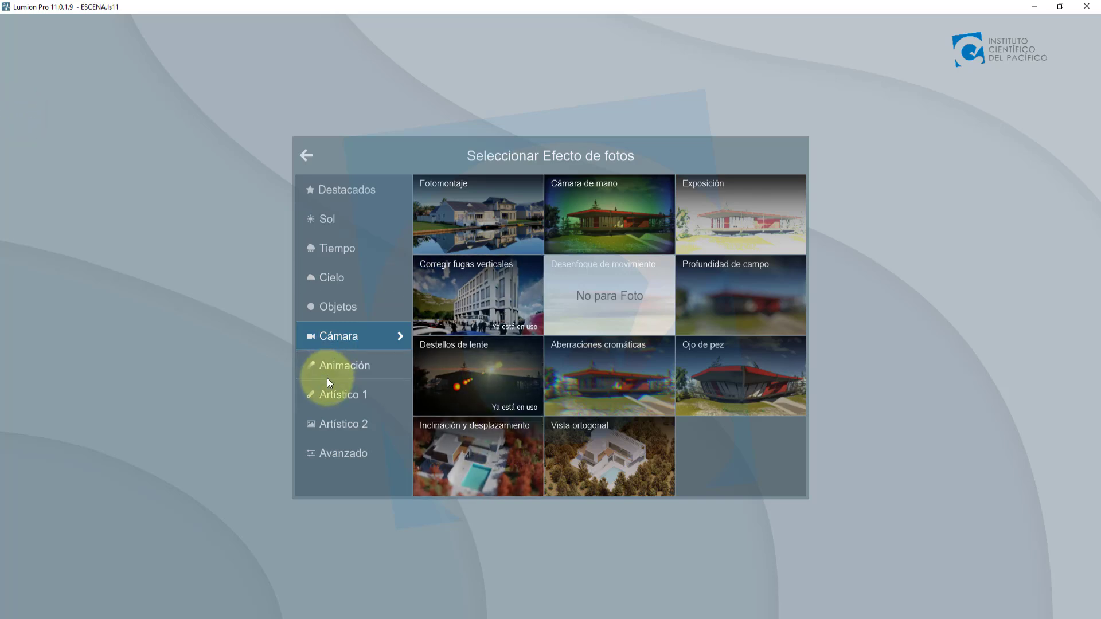
pyautogui.click(346, 454)
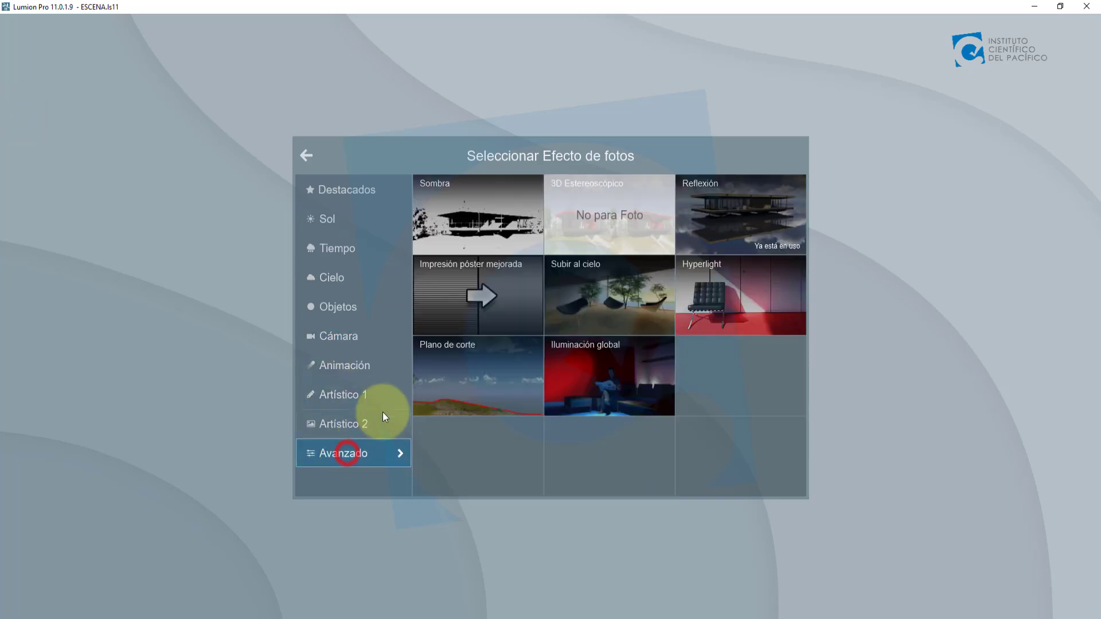
pyautogui.click(351, 434)
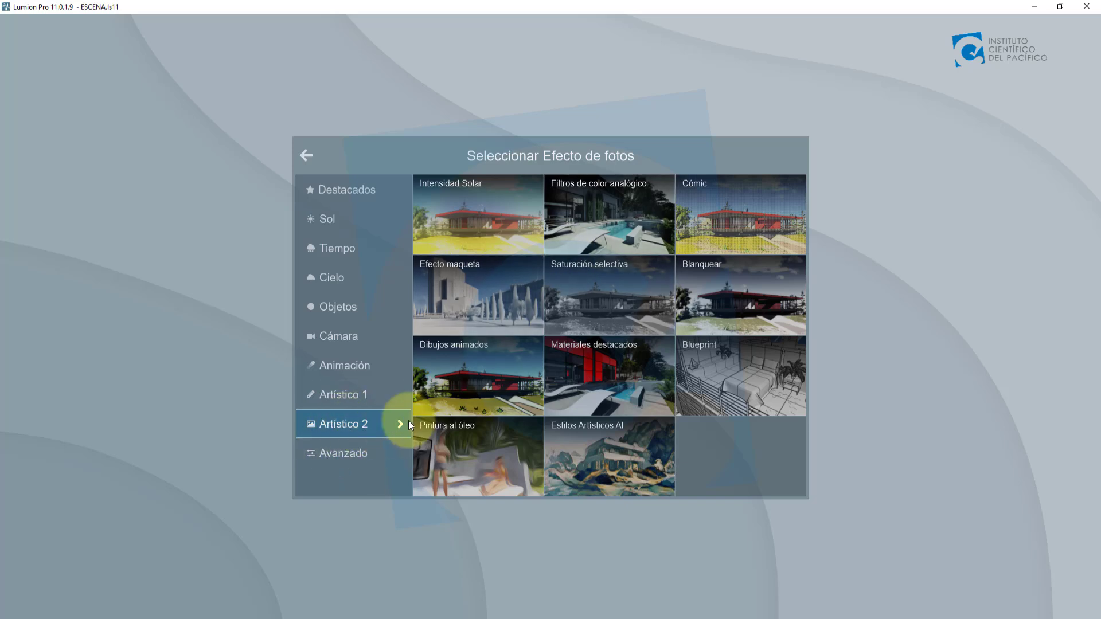
pyautogui.click(613, 197)
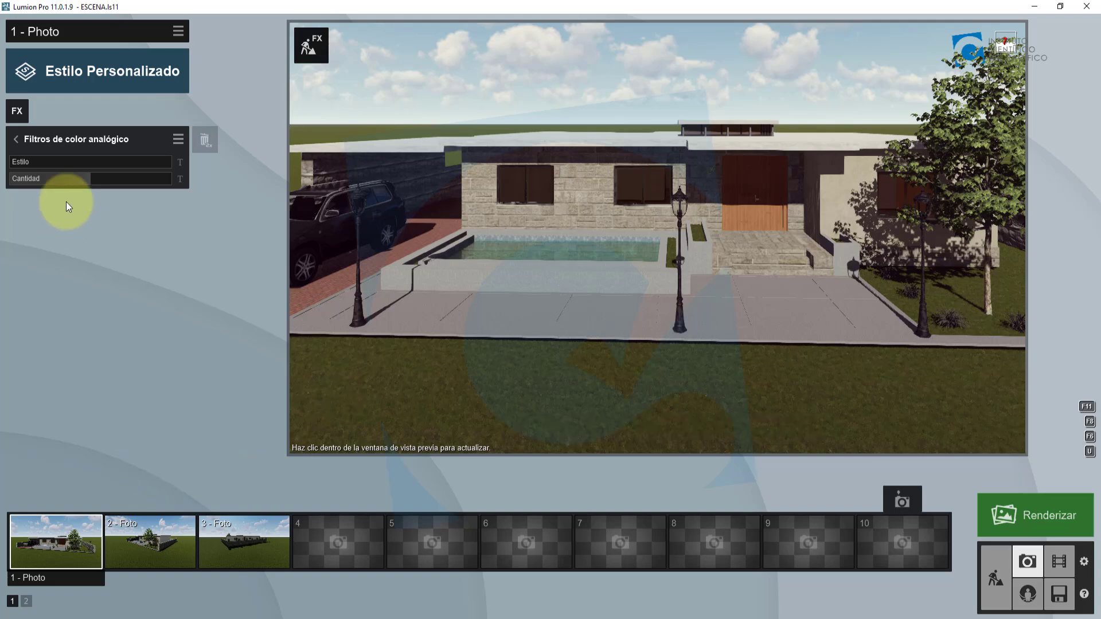
# - Open the Corrección de color settings and frame the whole house with its car, tree and side wall in the preview
pyautogui.click(16, 138)
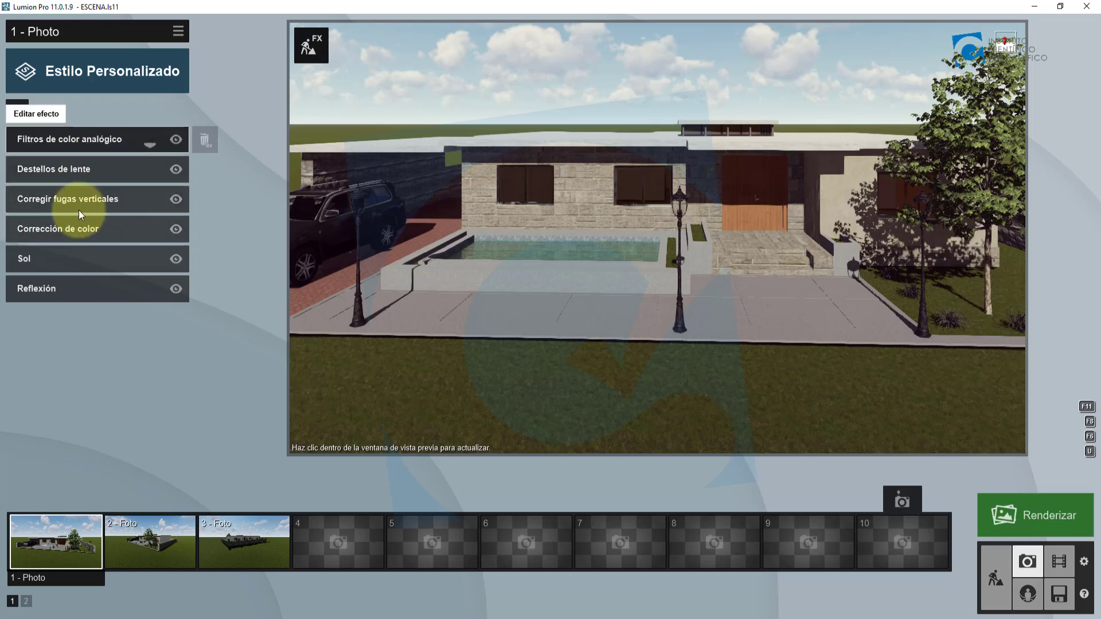
pyautogui.click(91, 228)
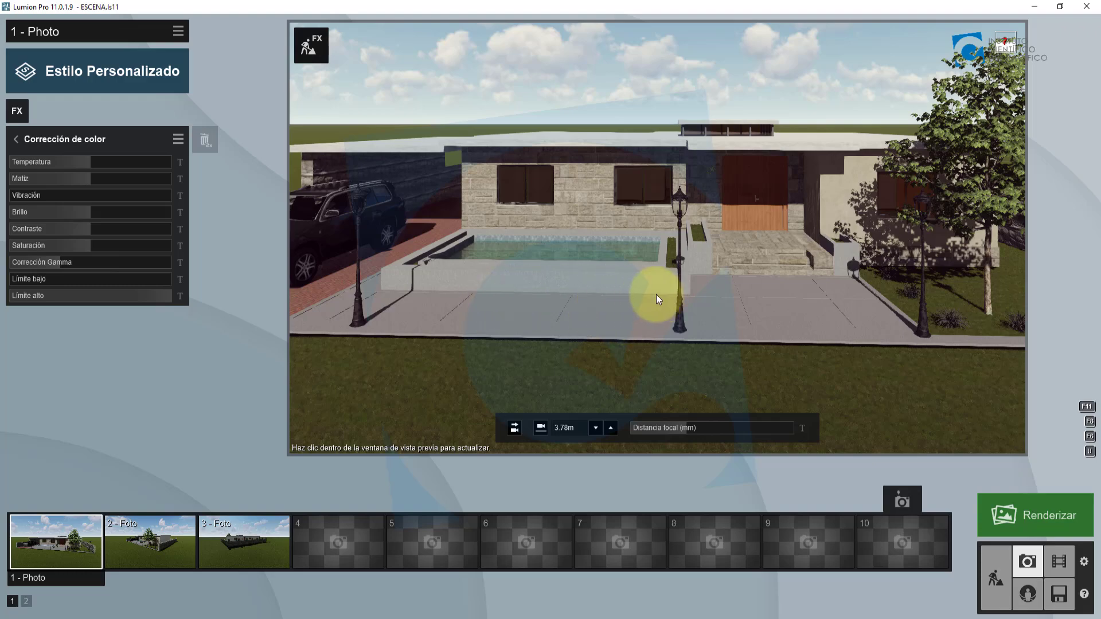
pyautogui.press('d')
pyautogui.moveTo(656, 294); pyautogui.dragTo(651, 291, button='right')
pyautogui.press('s')
pyautogui.press('d')
pyautogui.press('e')
pyautogui.press('q')
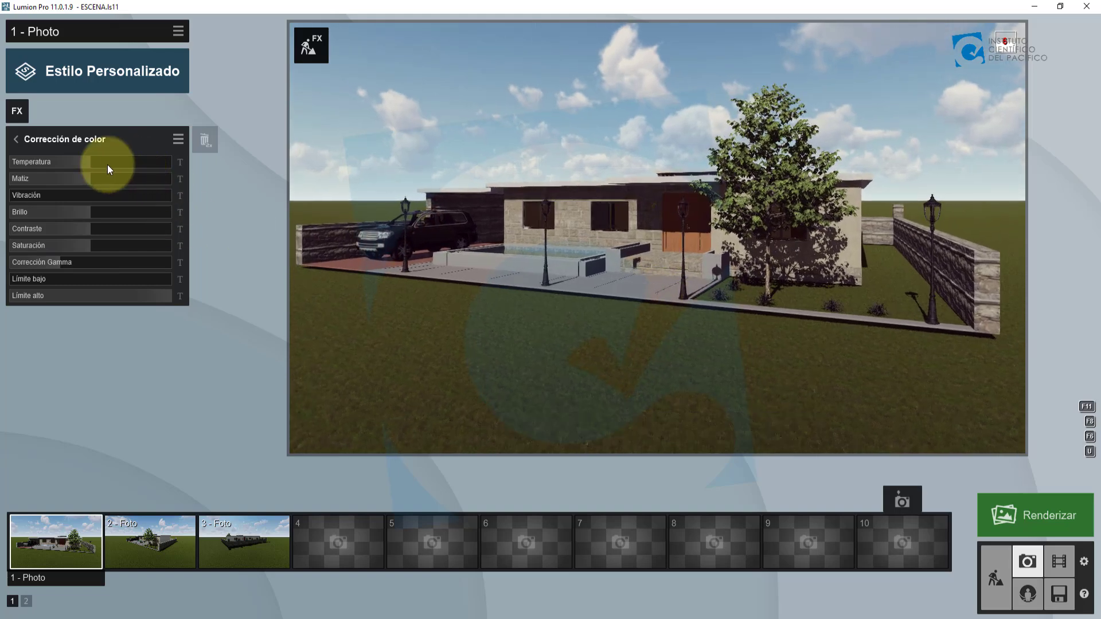
pyautogui.moveTo(581, 223); pyautogui.dragTo(585, 226, button='right')
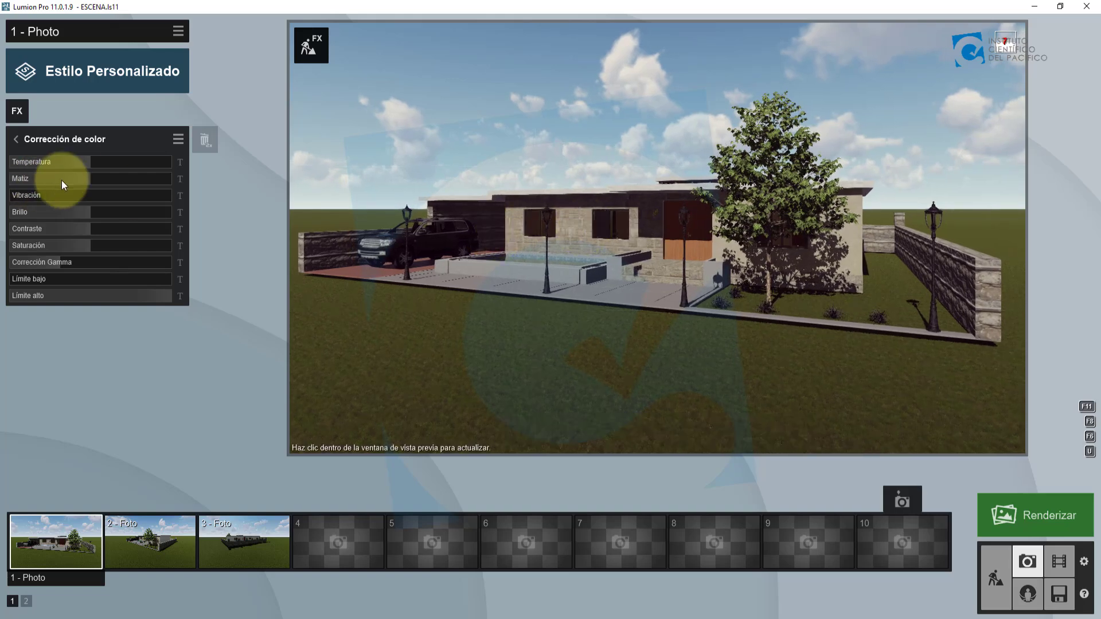
# - Try cooler and warmer tones in the color correction, and set Temperatura to 0.2 for a slightly warm photo
pyautogui.moveTo(92, 163)
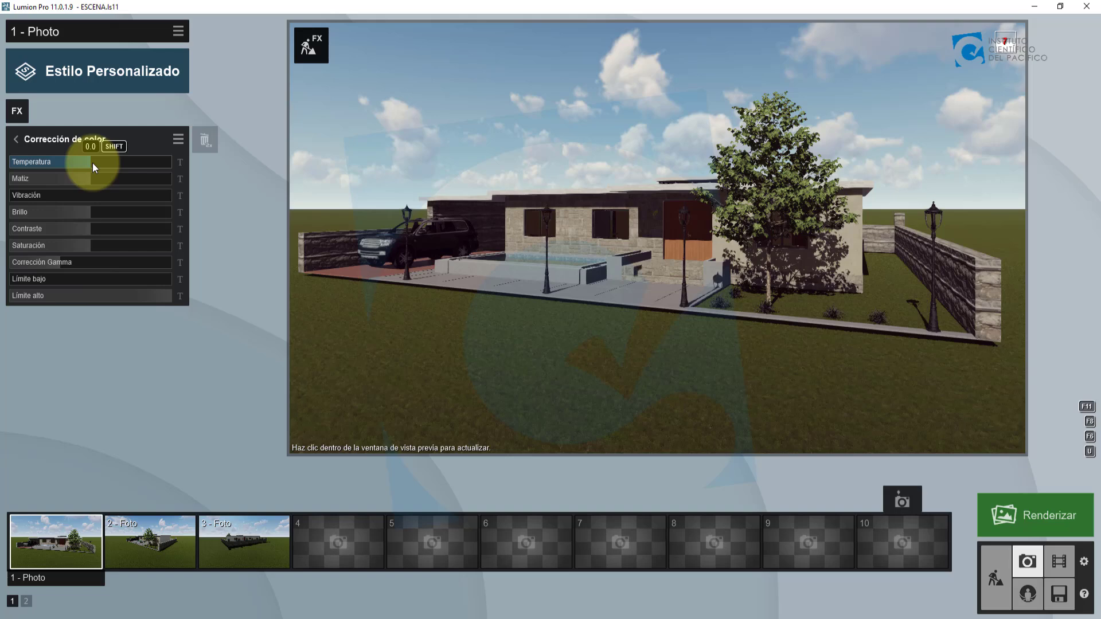
pyautogui.moveTo(93, 163); pyautogui.dragTo(85, 163)
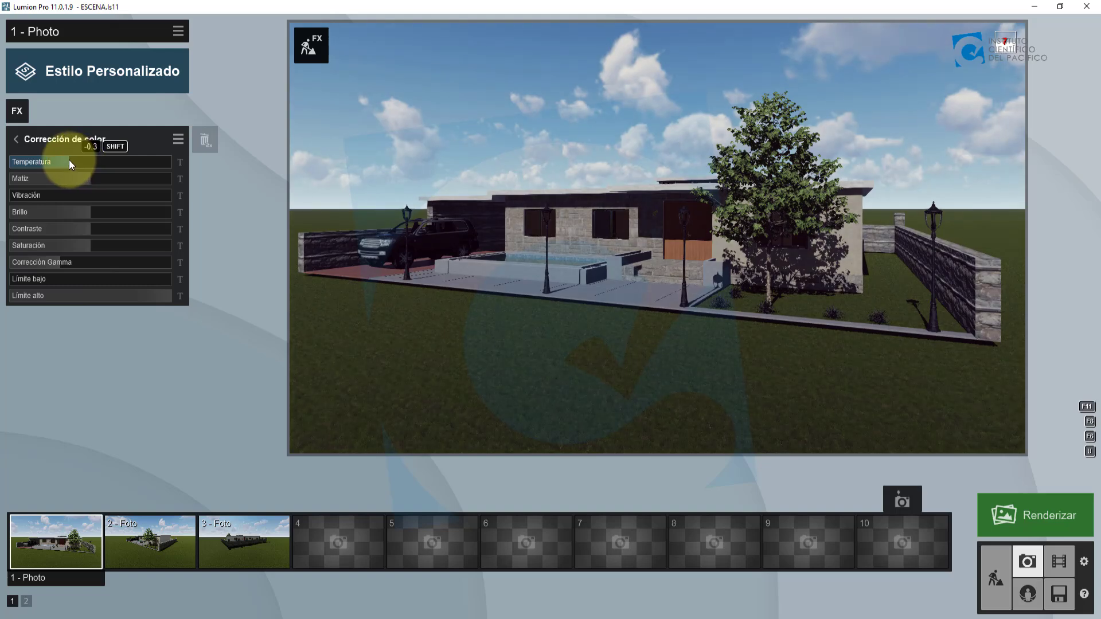
pyautogui.keyDown('shift'); pyautogui.moveTo(86, 161); pyautogui.dragTo(90, 162); pyautogui.keyUp('shift')
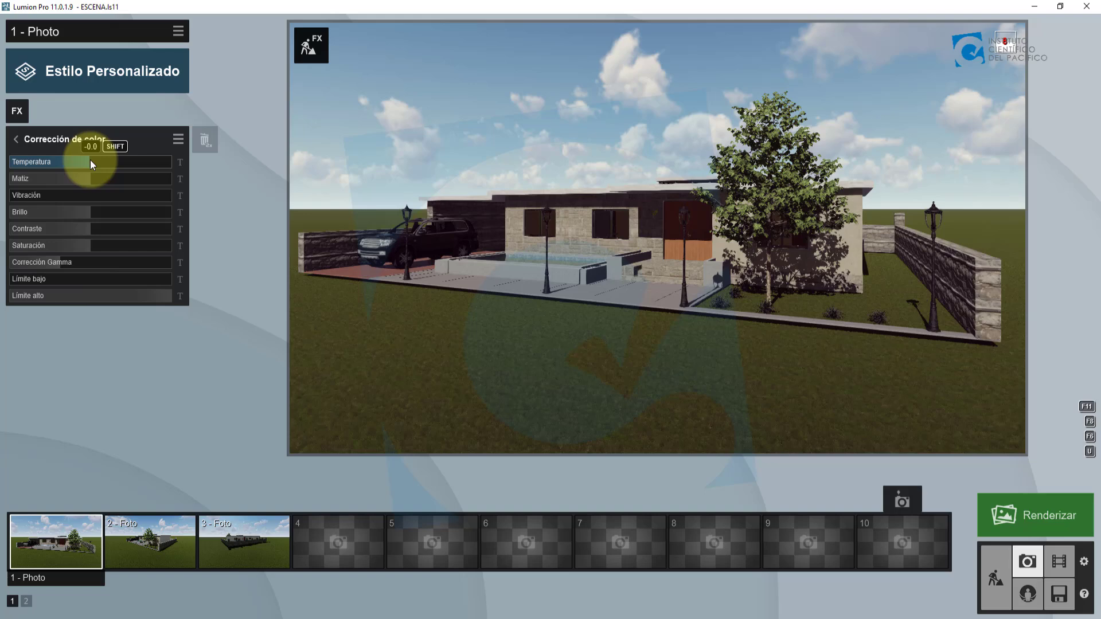
pyautogui.keyDown('shift'); pyautogui.moveTo(90, 162); pyautogui.dragTo(94, 161); pyautogui.keyUp('shift')
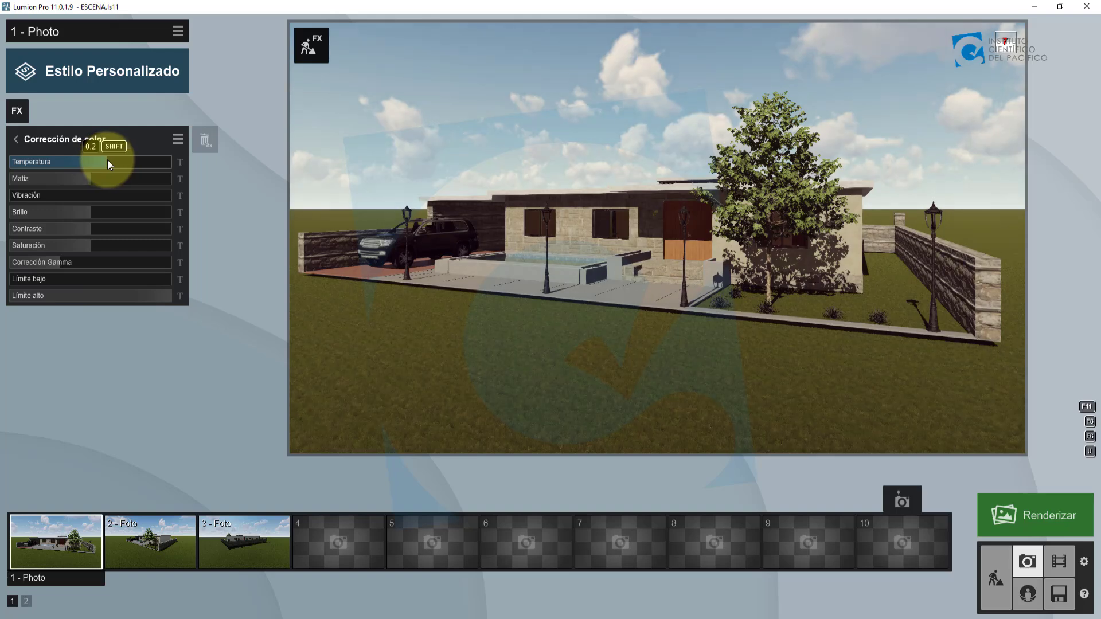
pyautogui.keyDown('shift'); pyautogui.moveTo(107, 162); pyautogui.dragTo(107, 162); pyautogui.keyUp('shift')
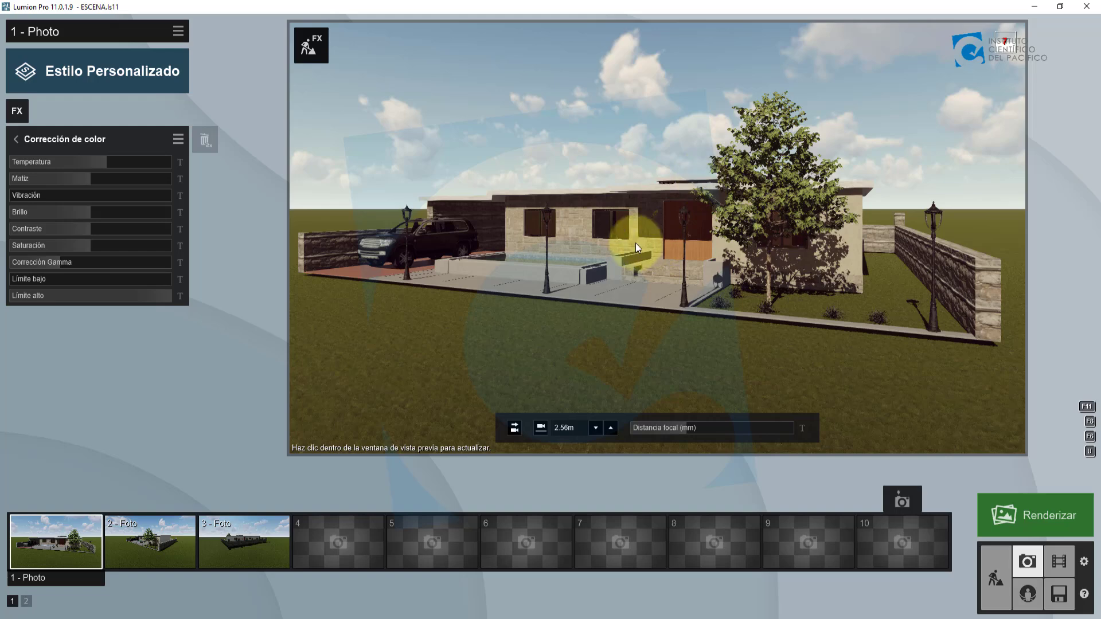
# - Fine-tune the remaining color correction values, slightly raising Matiz, Brillo, Contraste, Saturación and Límite bajo
pyautogui.moveTo(170, 166); pyautogui.dragTo(92, 180)
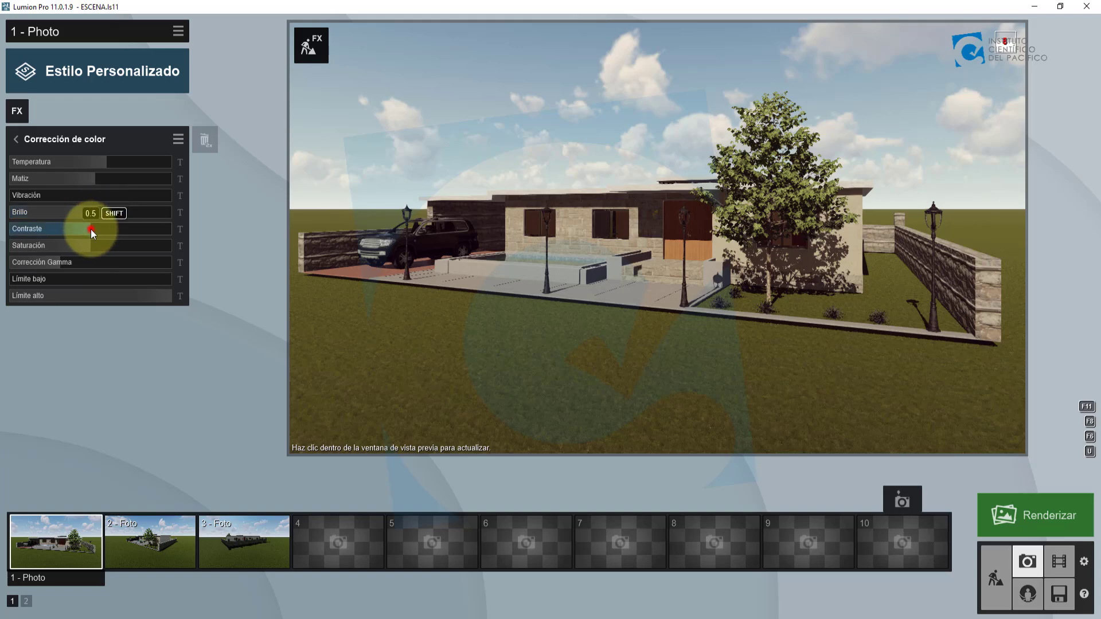
pyautogui.moveTo(90, 228); pyautogui.dragTo(102, 230)
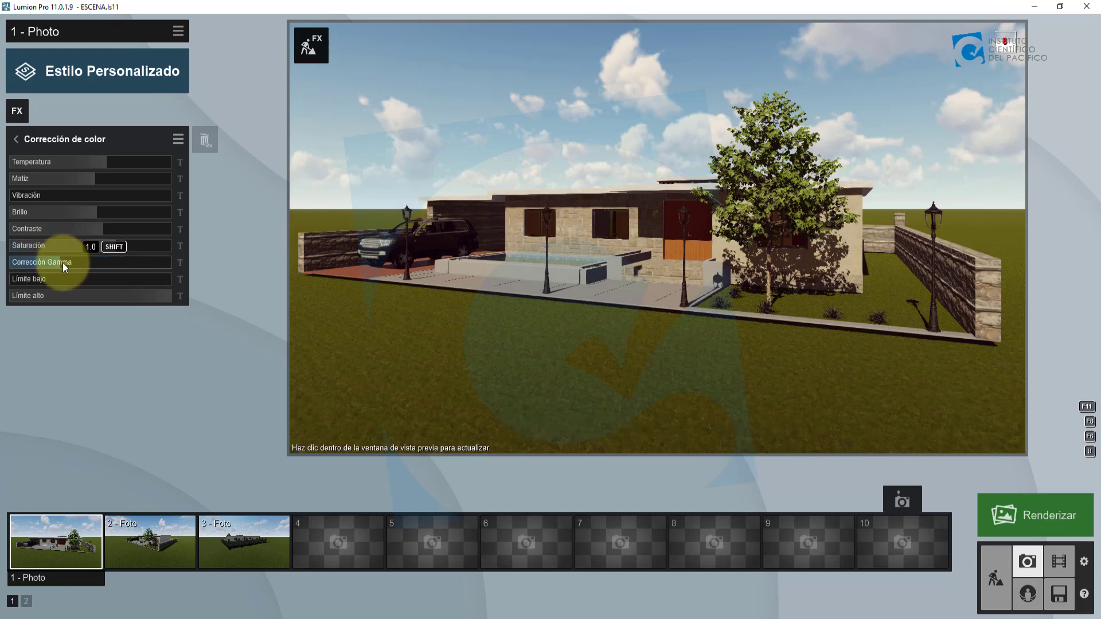
pyautogui.moveTo(62, 263); pyautogui.dragTo(68, 264)
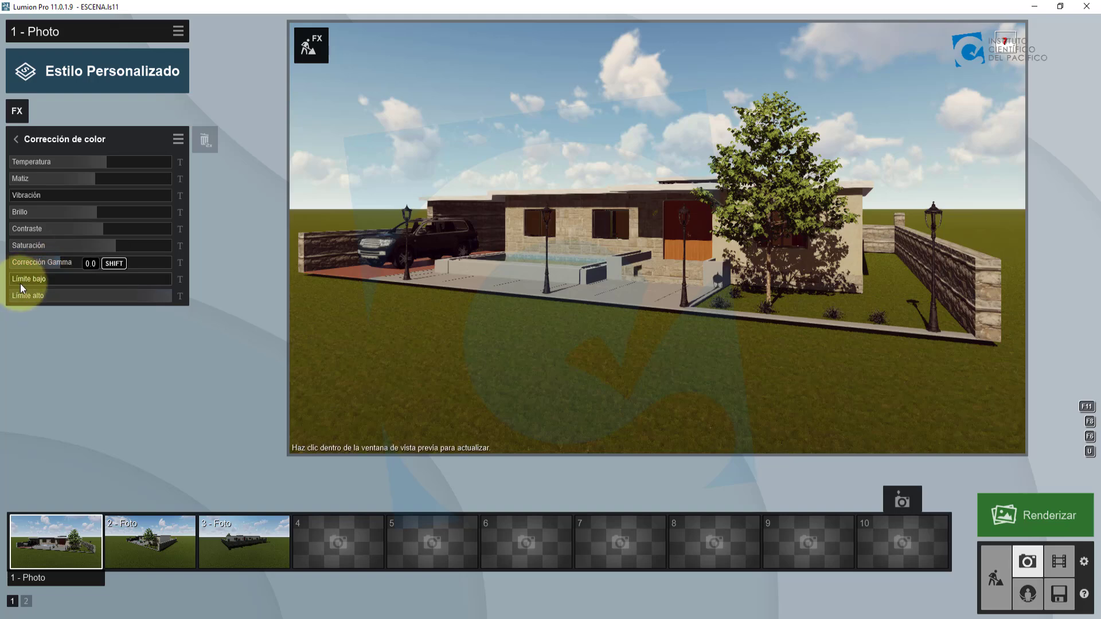
pyautogui.moveTo(19, 279)
pyautogui.mouseDown()
pyautogui.moveTo(49, 278)
pyautogui.moveTo(18, 278)
pyautogui.mouseUp()
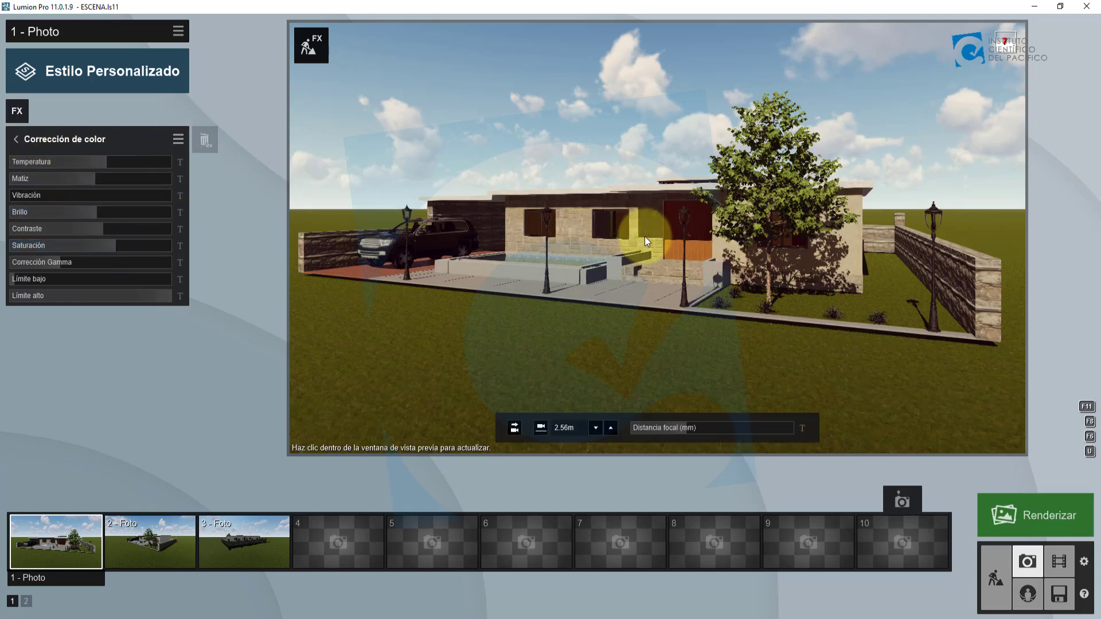
# - Reduce Saturación slightly to soften the photo's colors, refresh the preview and return to the effects list
pyautogui.click(115, 247)
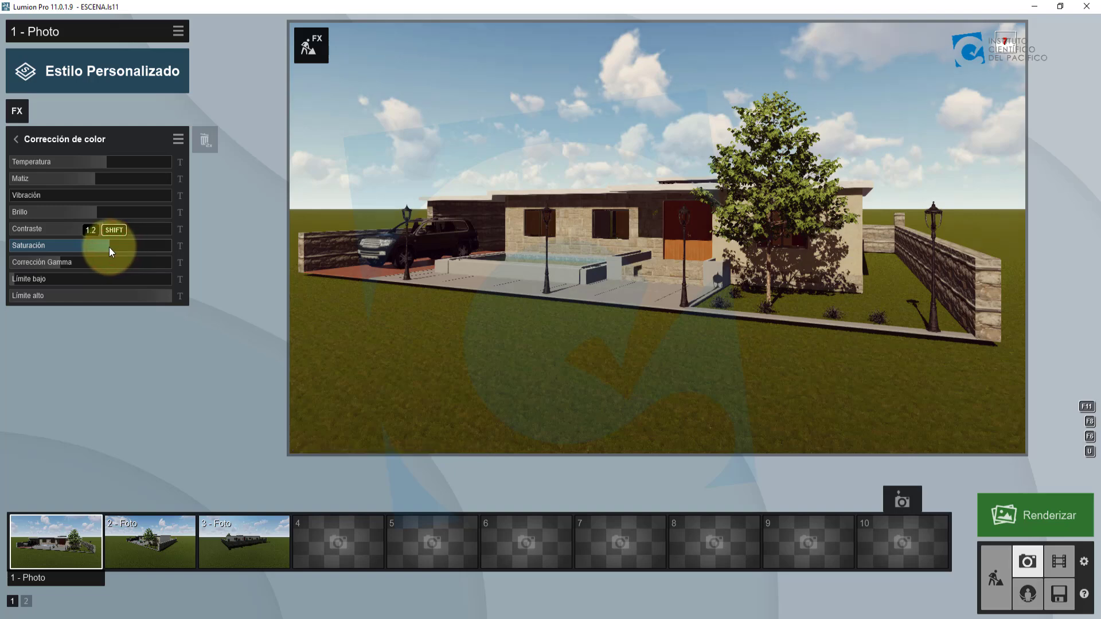
pyautogui.moveTo(104, 247); pyautogui.dragTo(102, 247)
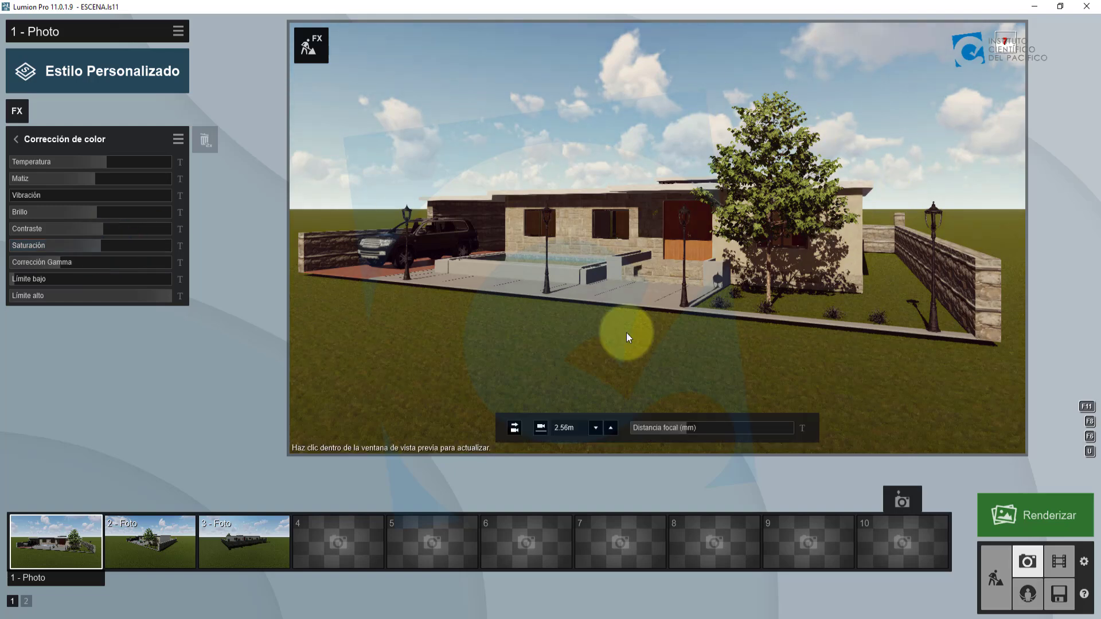
pyautogui.click(609, 260)
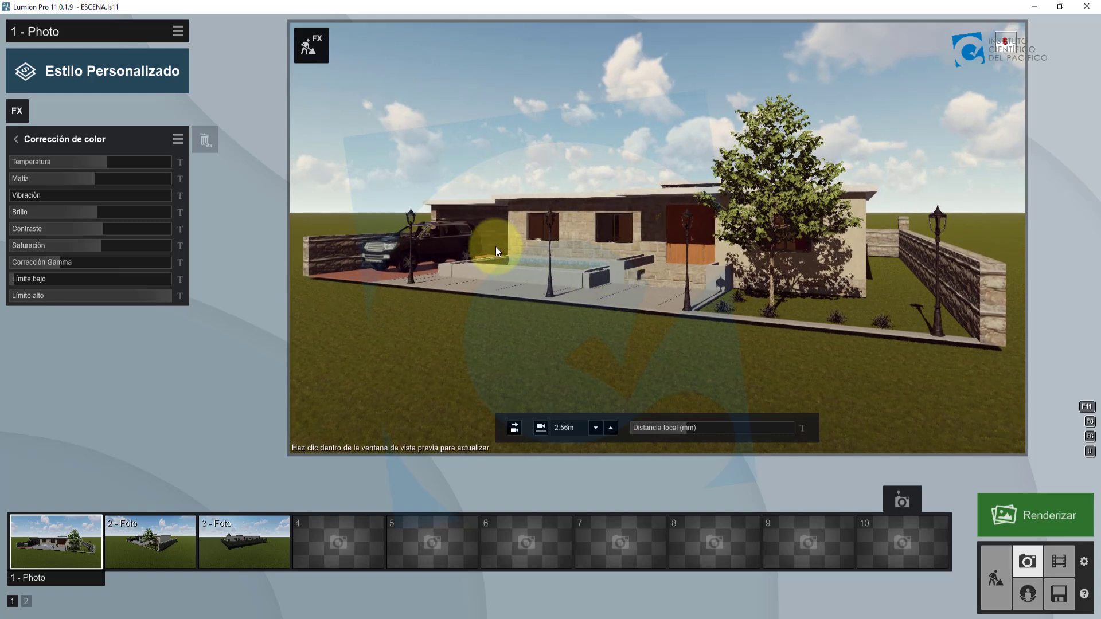
pyautogui.click(17, 140)
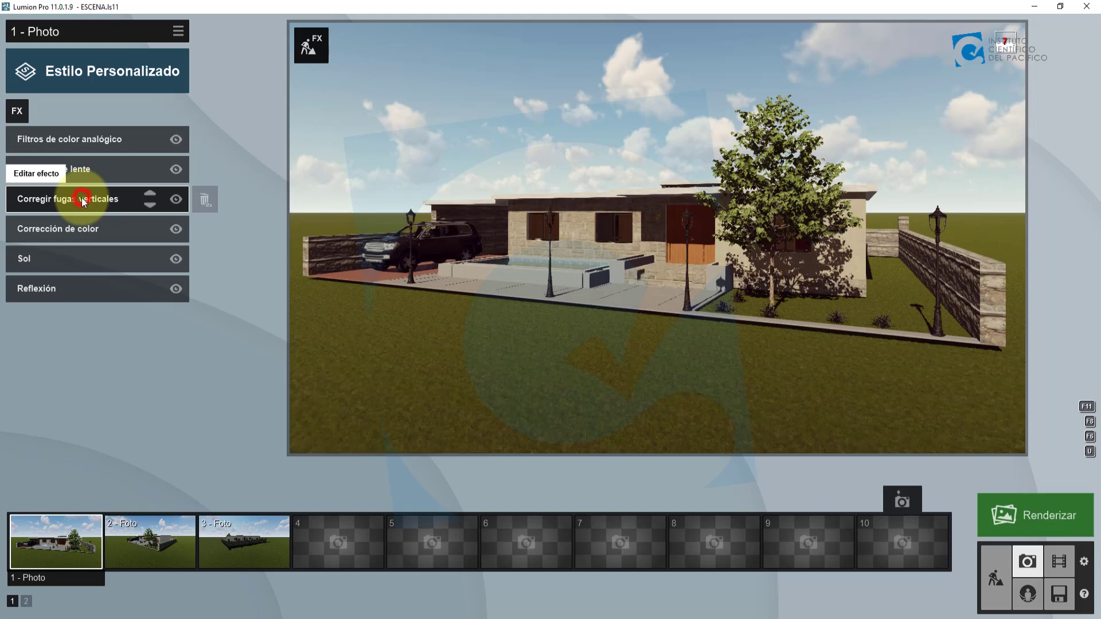
# - Open the Corregir fugas verticales settings, switch the correction off and shorten the focal distance to 12.0 mm, keeping the house in frame
pyautogui.click(83, 198)
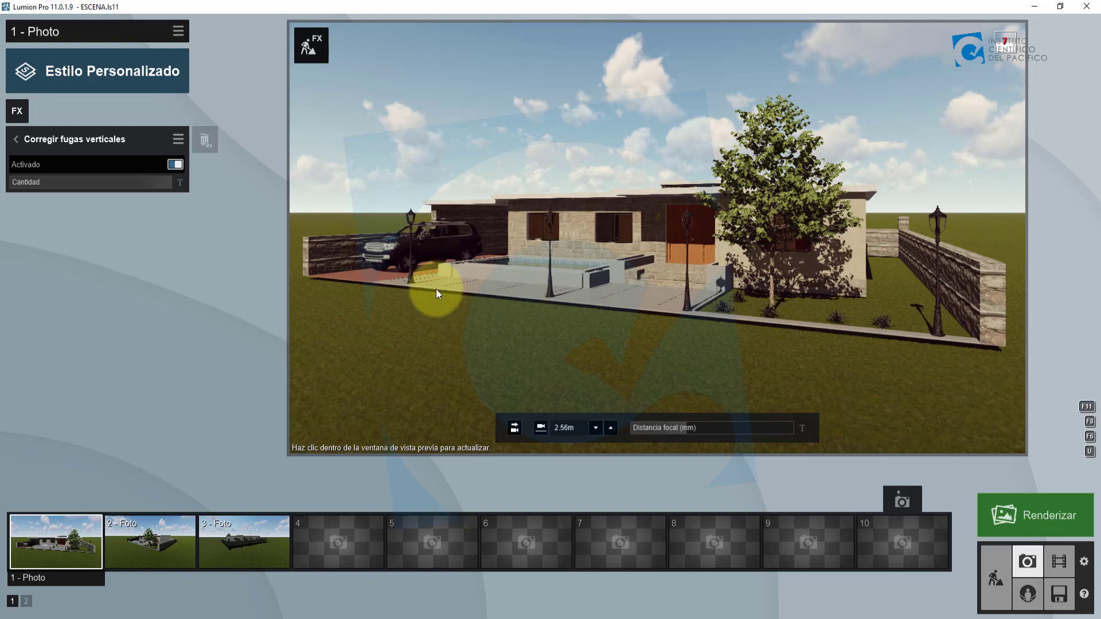
pyautogui.click(177, 164)
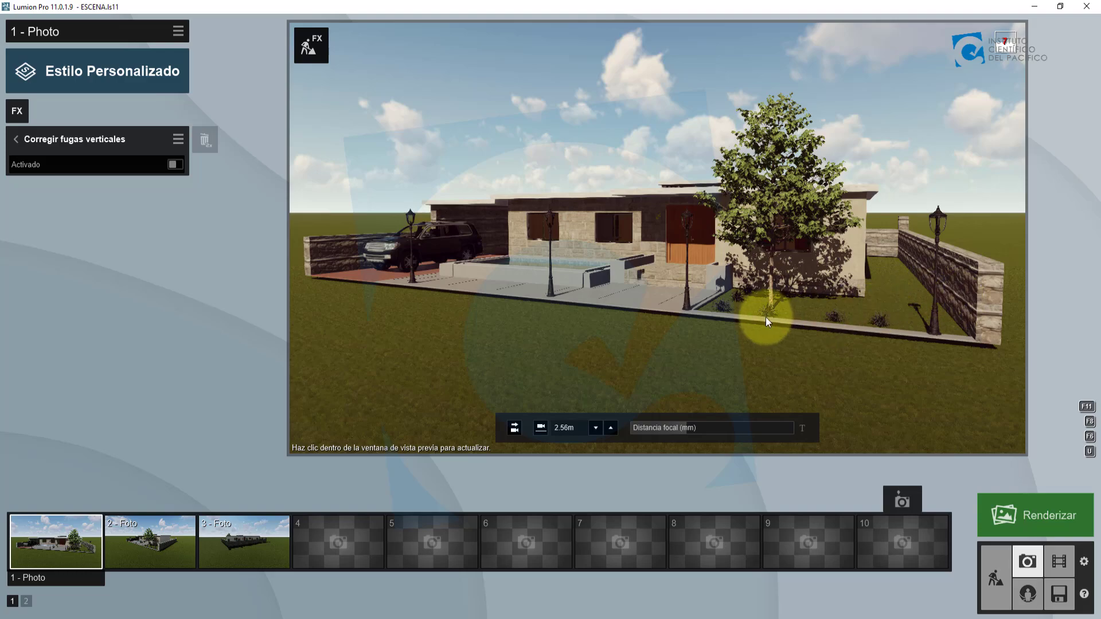
pyautogui.moveTo(696, 319); pyautogui.dragTo(671, 321, button='right')
pyautogui.click(683, 428)
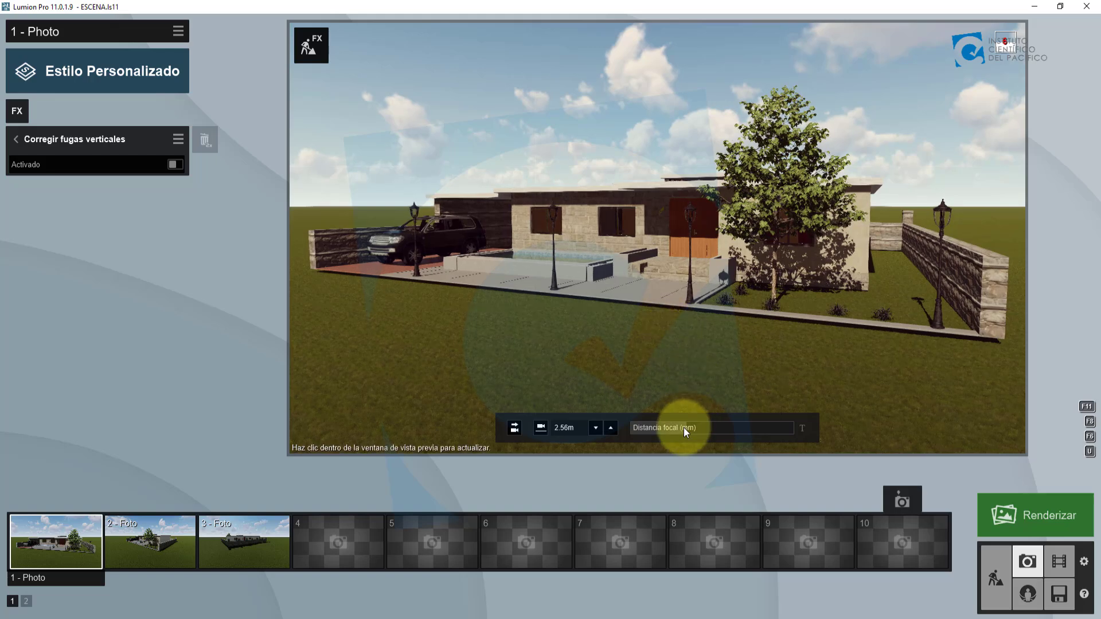
pyautogui.moveTo(679, 429); pyautogui.dragTo(662, 429)
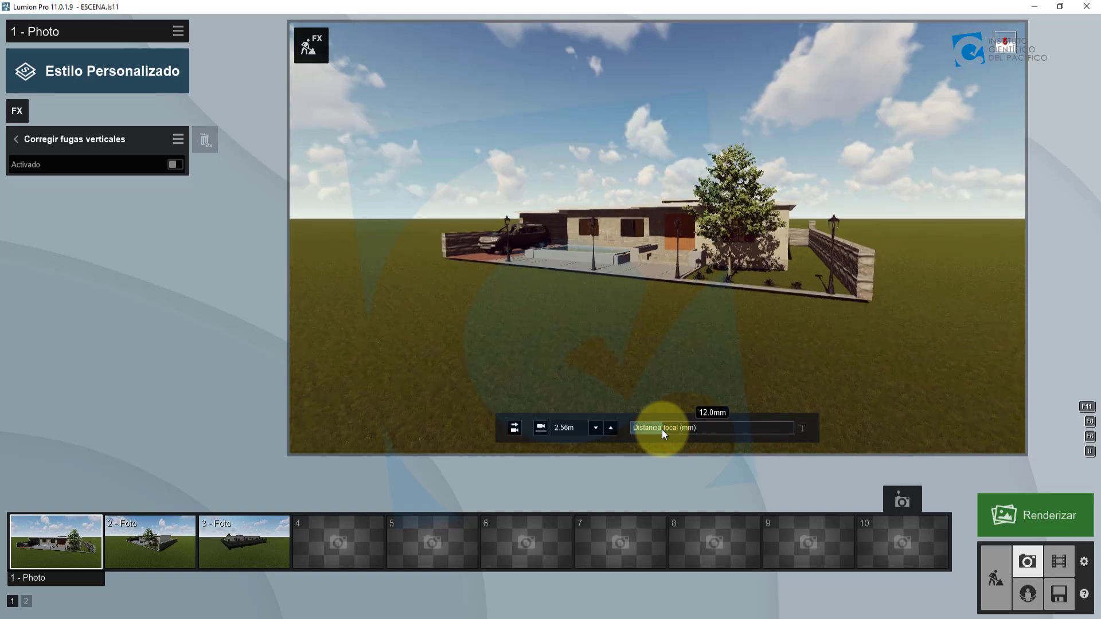
pyautogui.moveTo(703, 300); pyautogui.dragTo(703, 292, button='right')
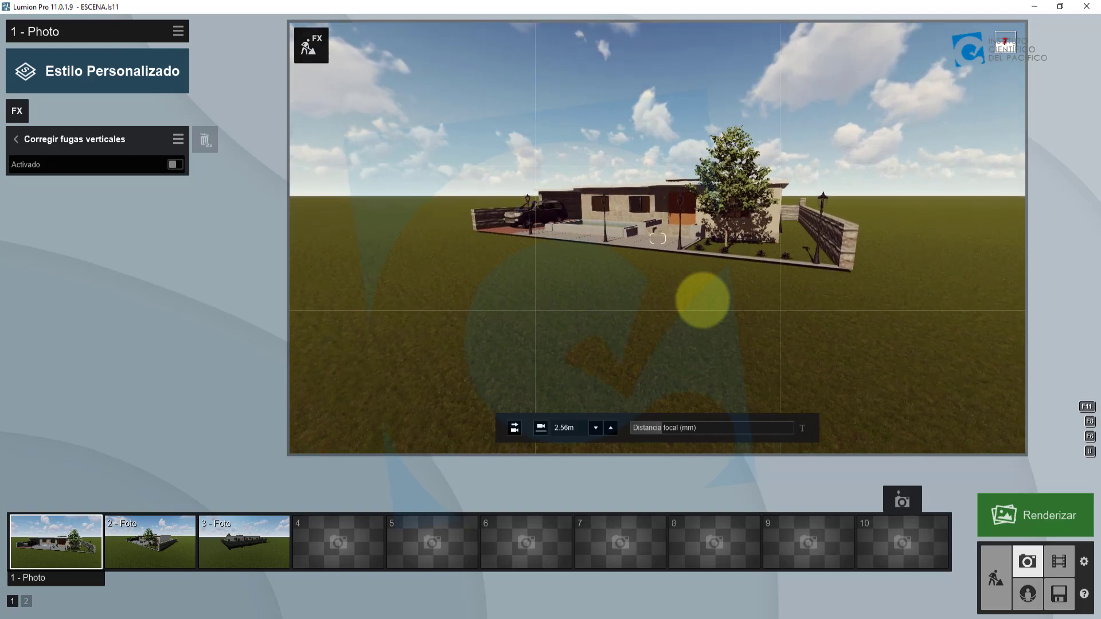
# - Reactivate the vertical correction and bring the camera closer to the house, at a height of 2.21 m
pyautogui.click(174, 164)
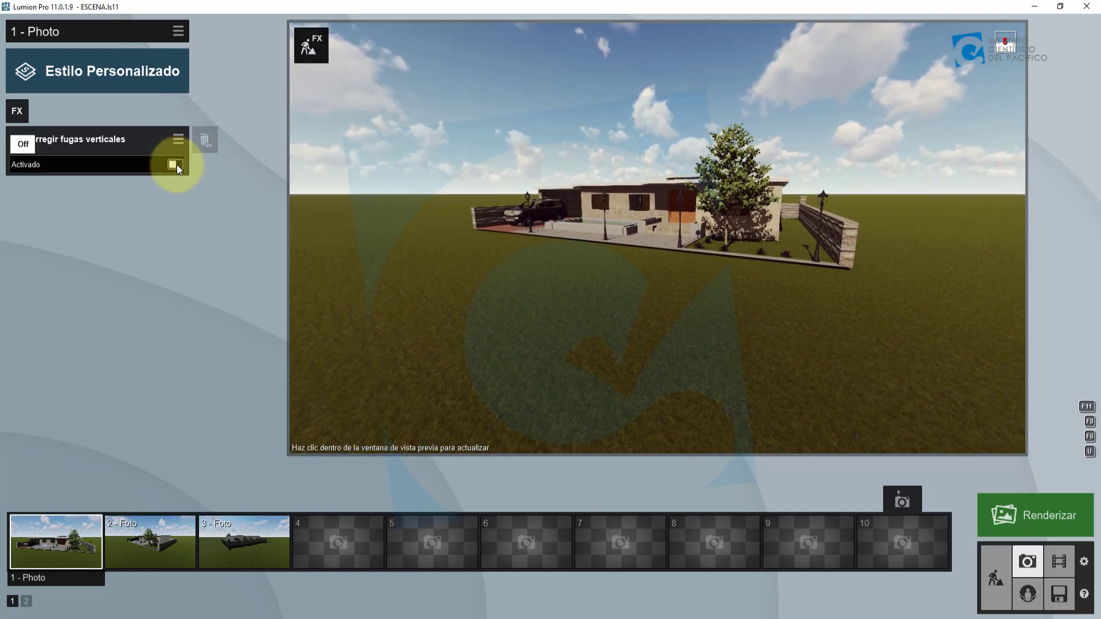
pyautogui.click(174, 165)
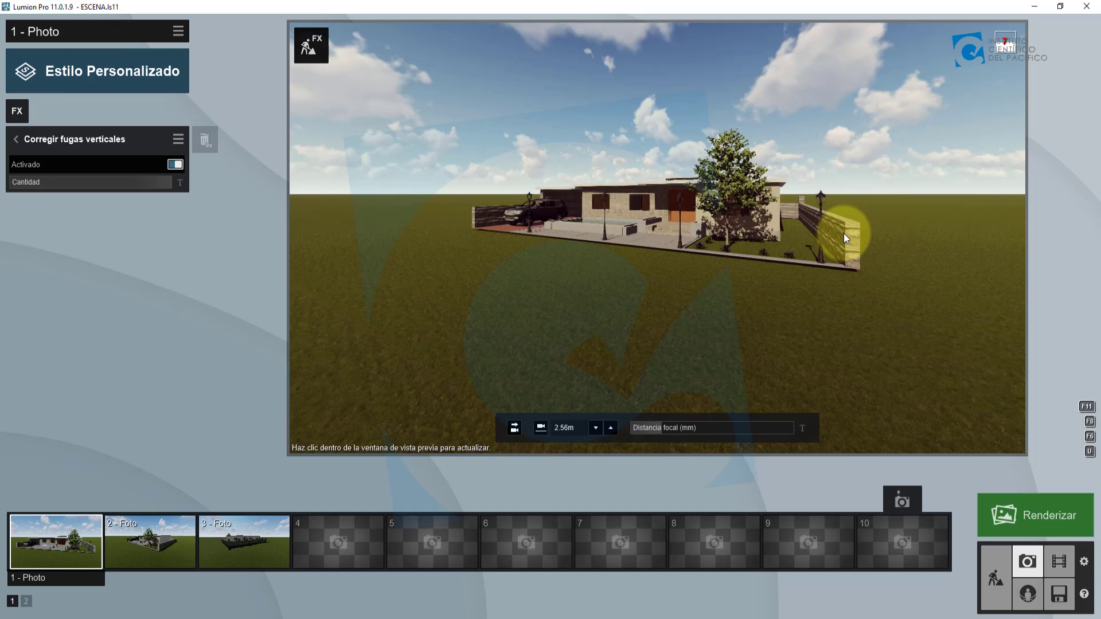
pyautogui.scroll(5, 734, 296)
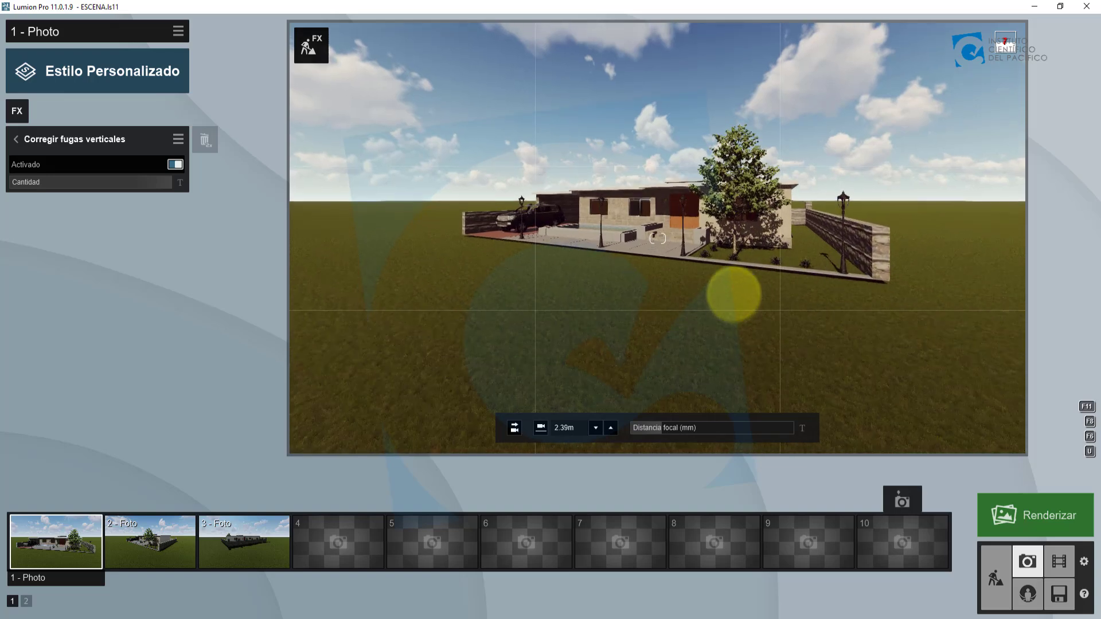
pyautogui.scroll(5, 734, 294)
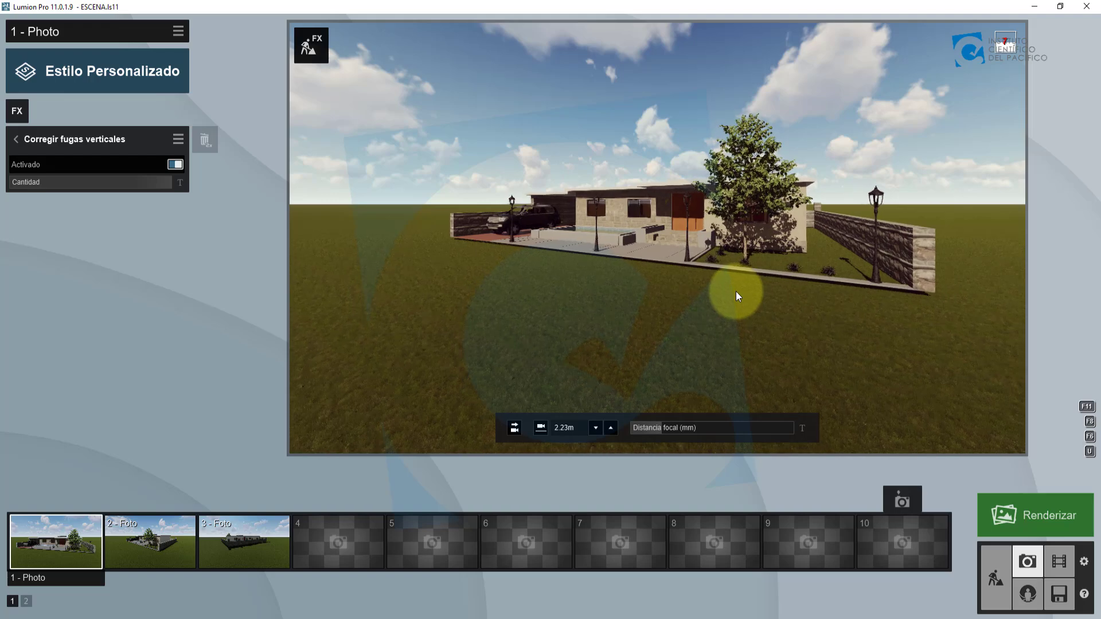
pyautogui.scroll(3, 742, 280)
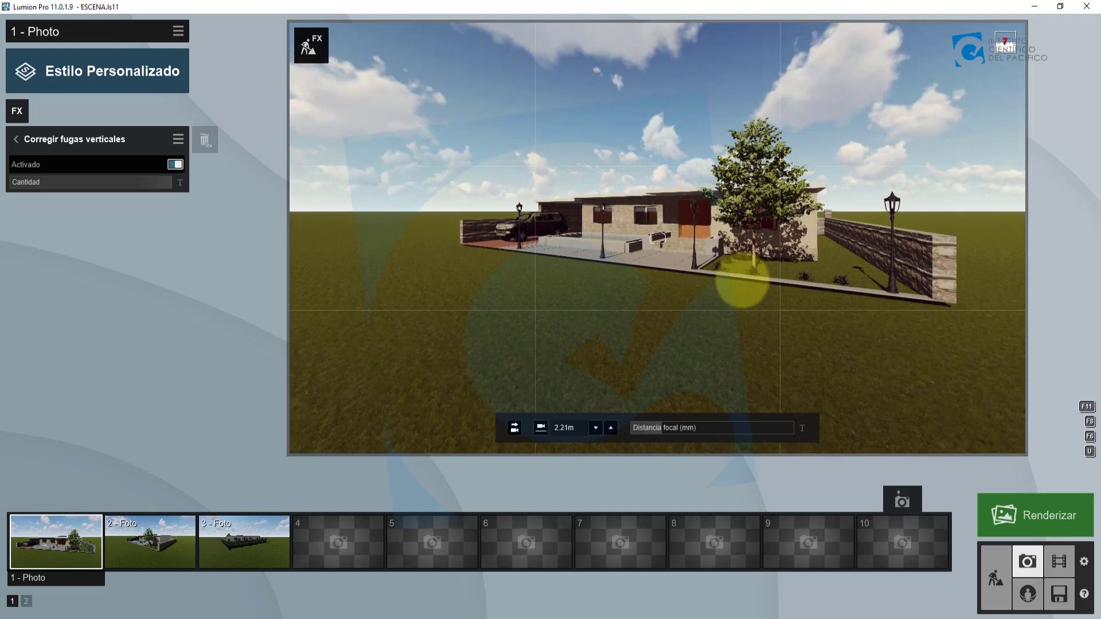
pyautogui.moveTo(743, 281); pyautogui.dragTo(743, 280, button='right')
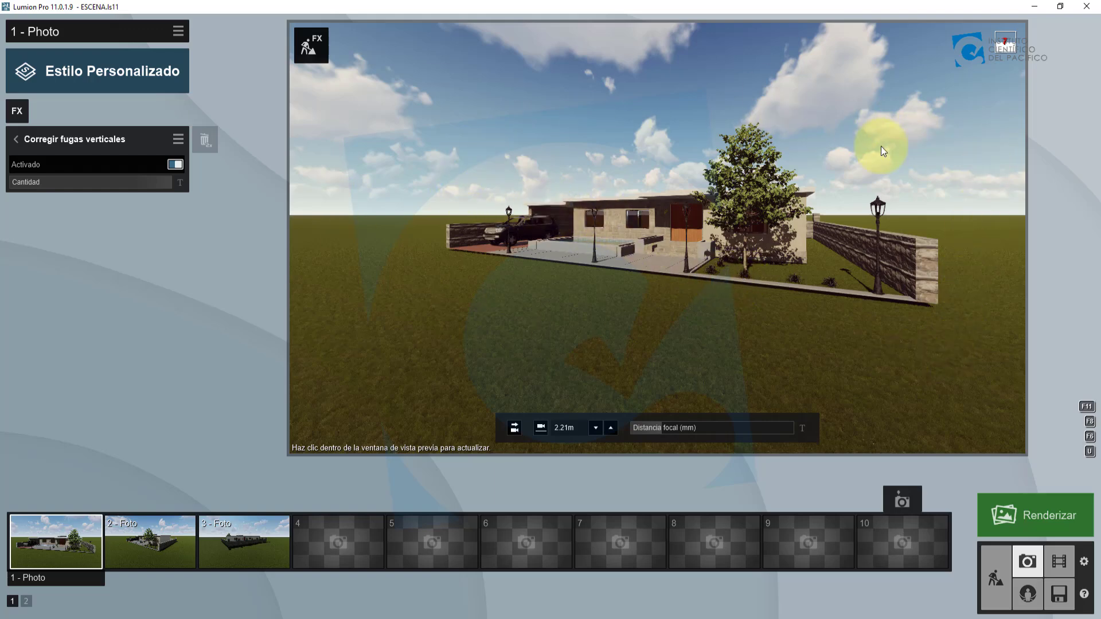
# - Compare the house with the vertical correction off and on, keep it active with Cantidad at 1.0, and return to the effects list
pyautogui.click(175, 165)
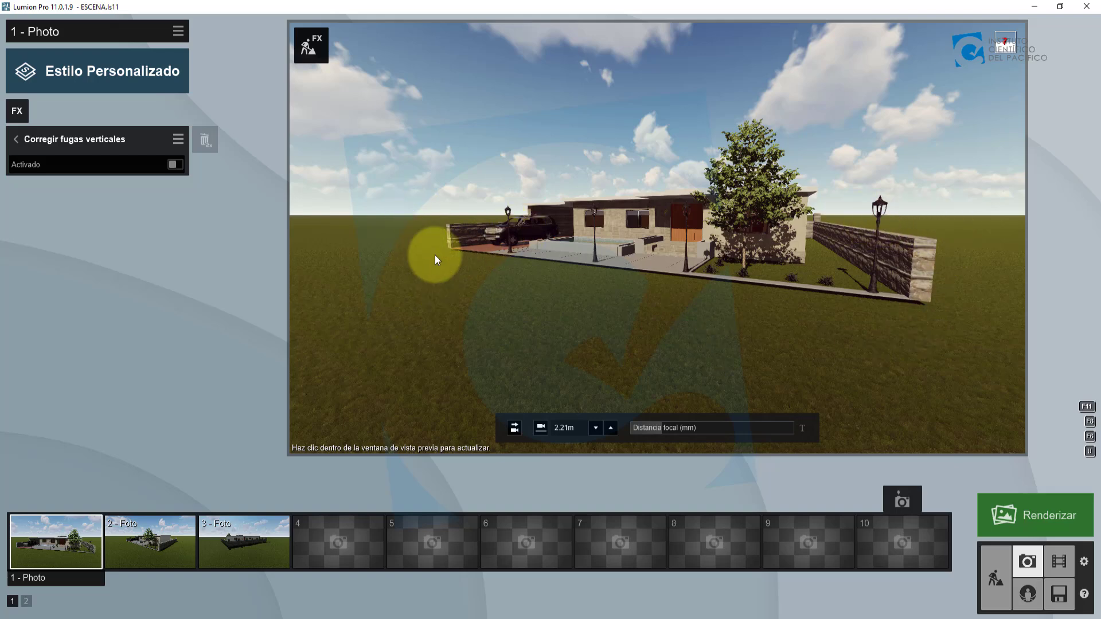
pyautogui.click(174, 166)
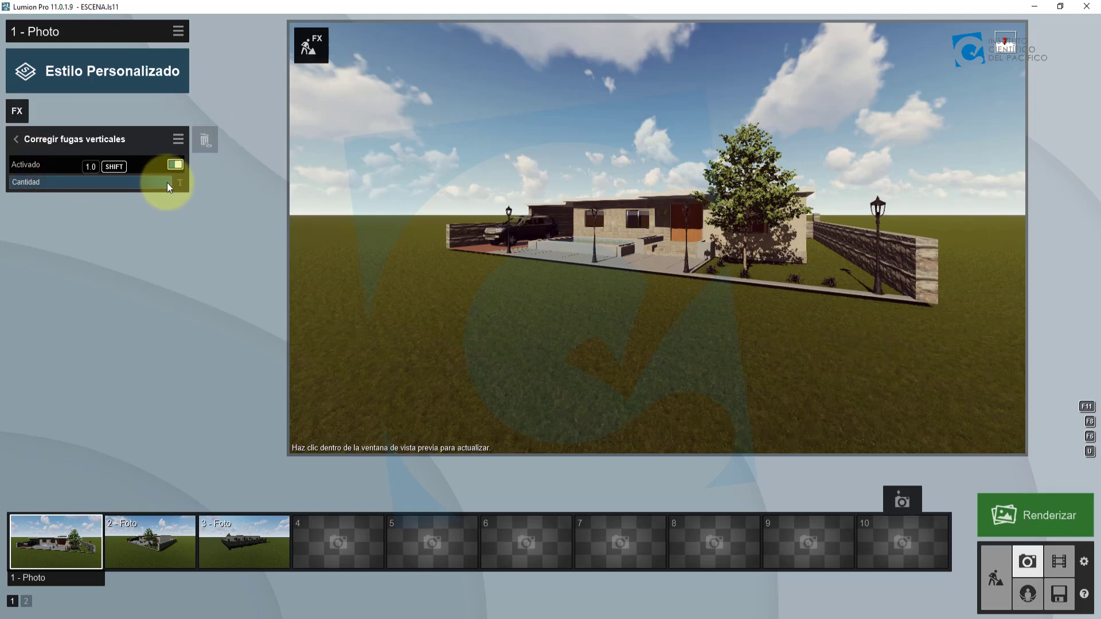
pyautogui.moveTo(167, 182); pyautogui.dragTo(198, 191)
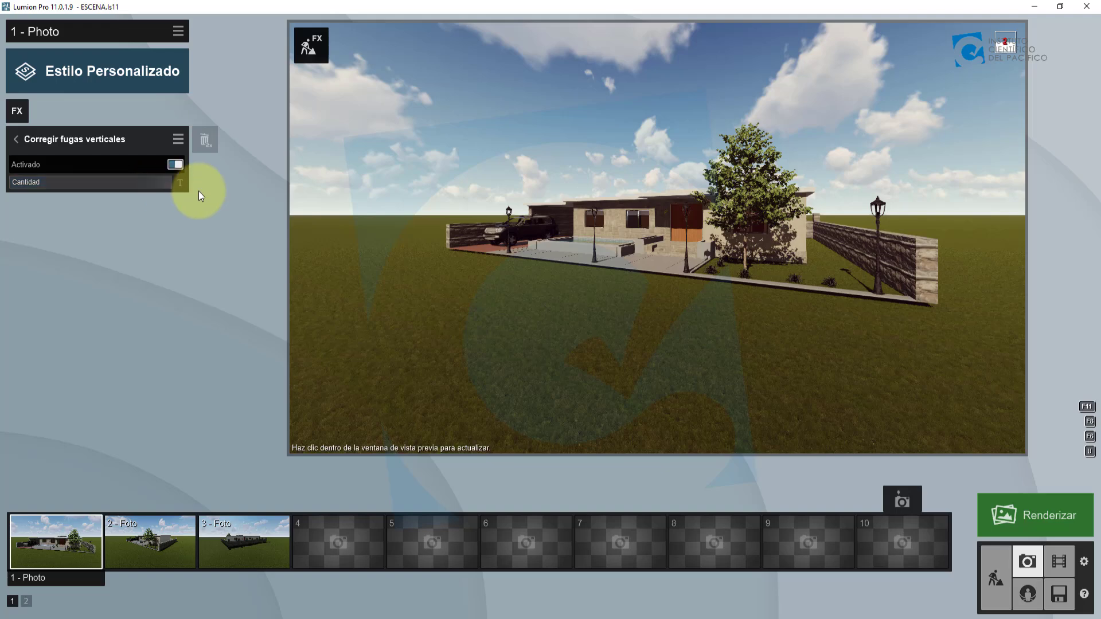
pyautogui.click(15, 138)
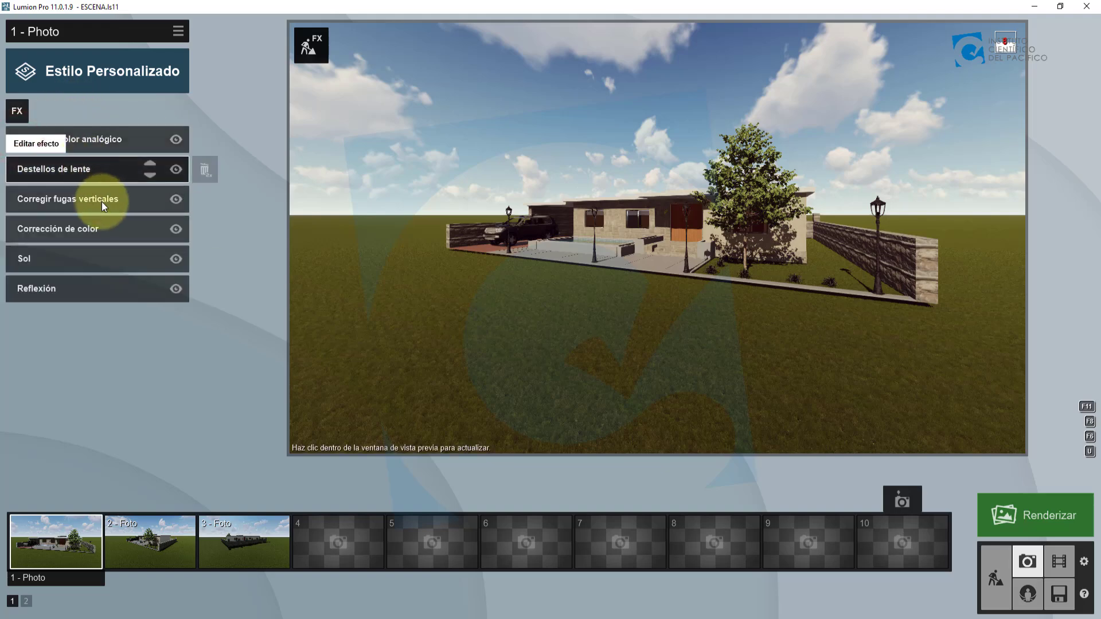
# - Open the Destellos de lente settings and move the camera inside the house to frame the kitchen with its lit pendant lamps
pyautogui.click(100, 171)
pyautogui.scroll(10, 665, 227)
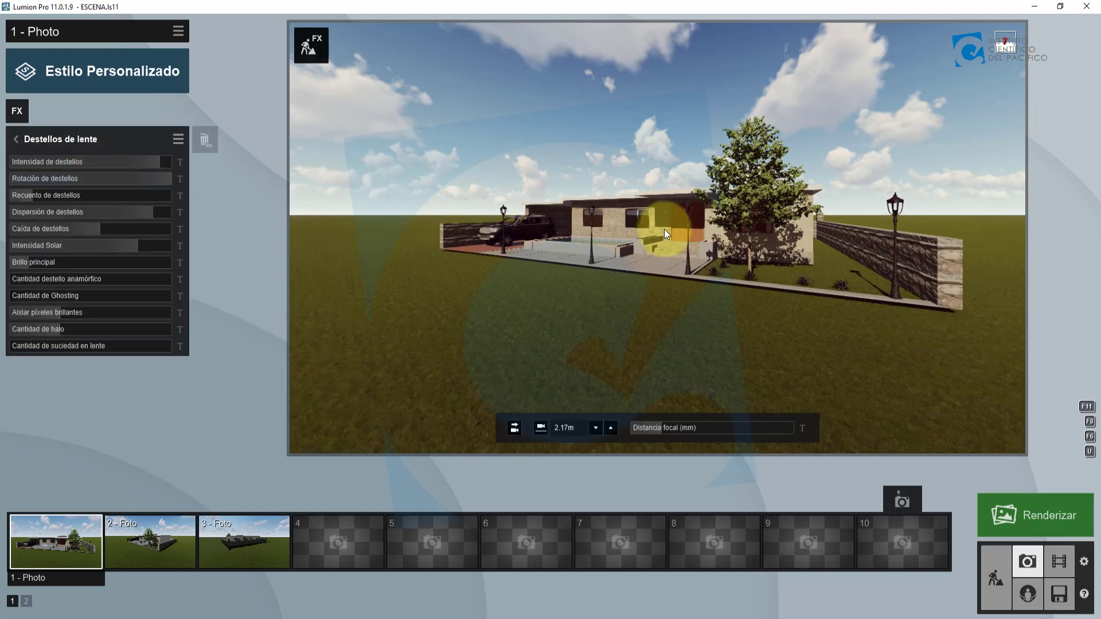
pyautogui.scroll(15, 658, 238)
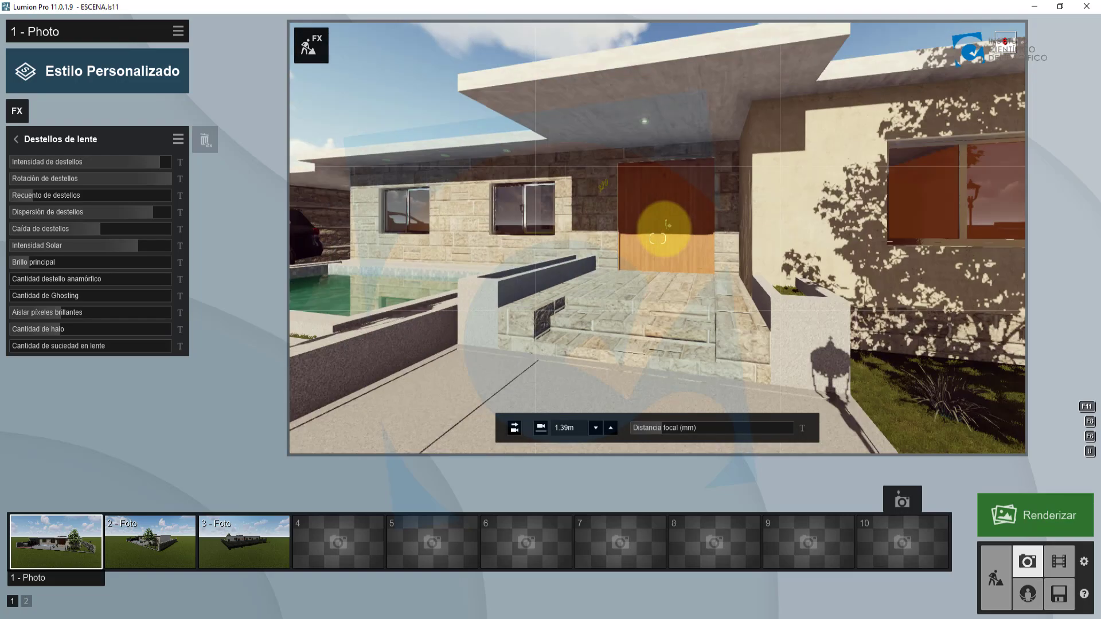
pyautogui.scroll(15, 658, 238)
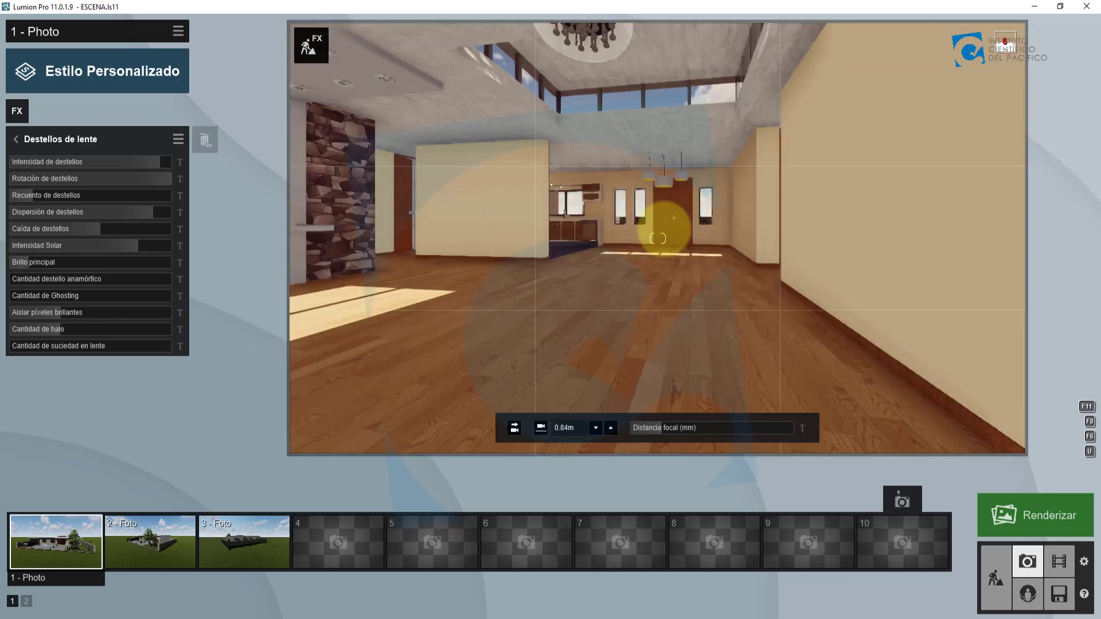
pyautogui.scroll(4, 658, 237)
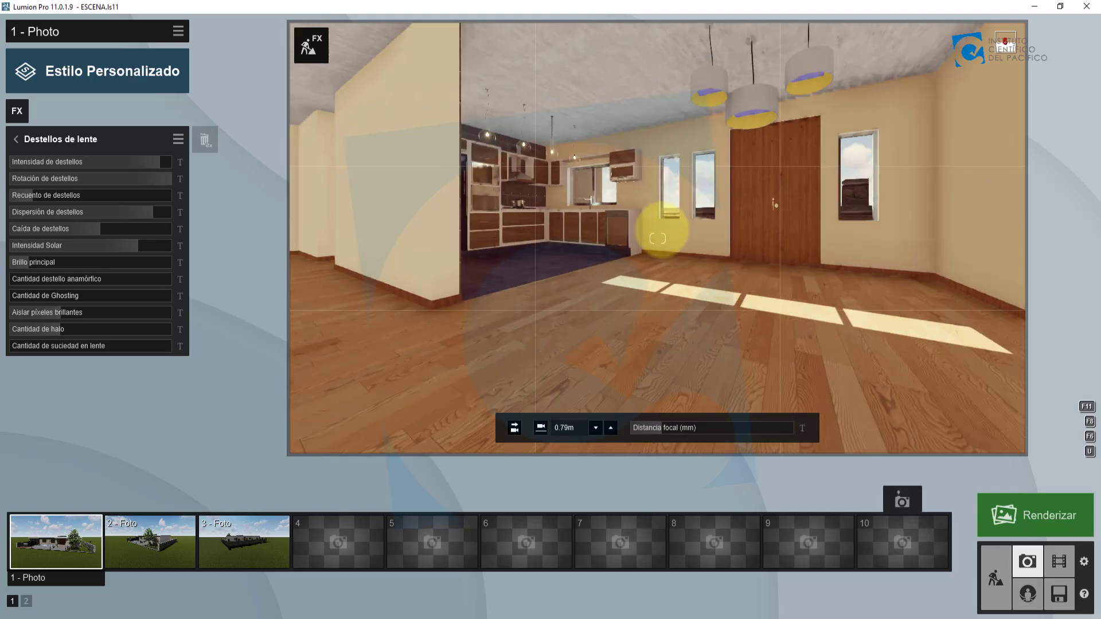
pyautogui.moveTo(658, 238); pyautogui.dragTo(574, 238, button='right')
pyautogui.scroll(3, 658, 238)
pyautogui.scroll(6, 658, 238)
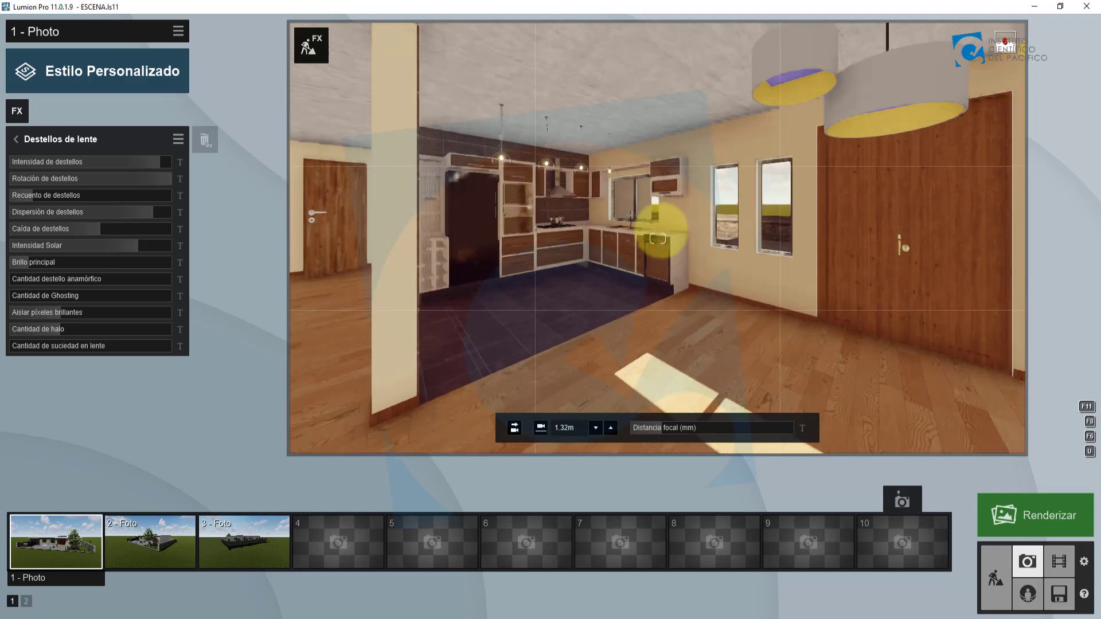
pyautogui.scroll(2, 671, 227)
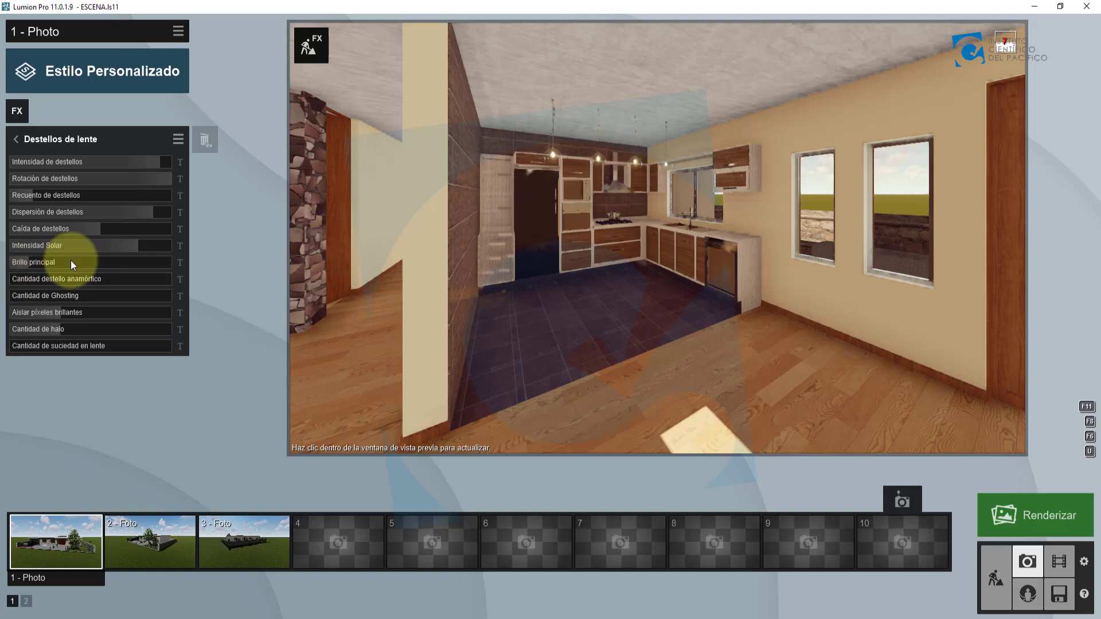
pyautogui.moveTo(82, 264)
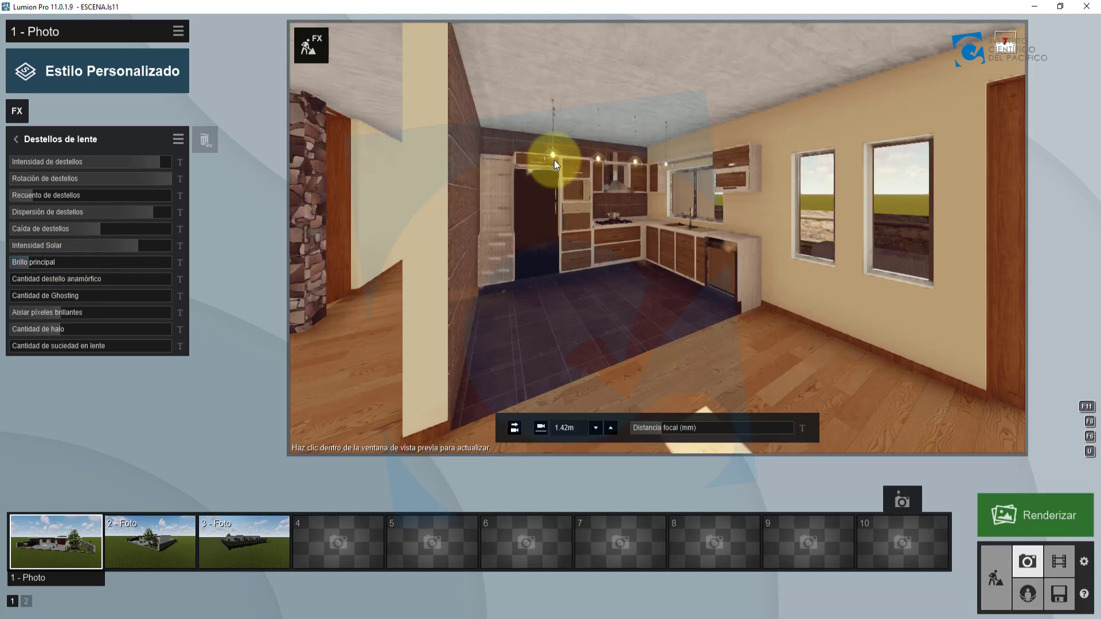
# - Try low and high Aislar píxeles brillantes values on the kitchen lamps, and leave it at about three quarters of its range for a moderate glow
pyautogui.click(61, 317)
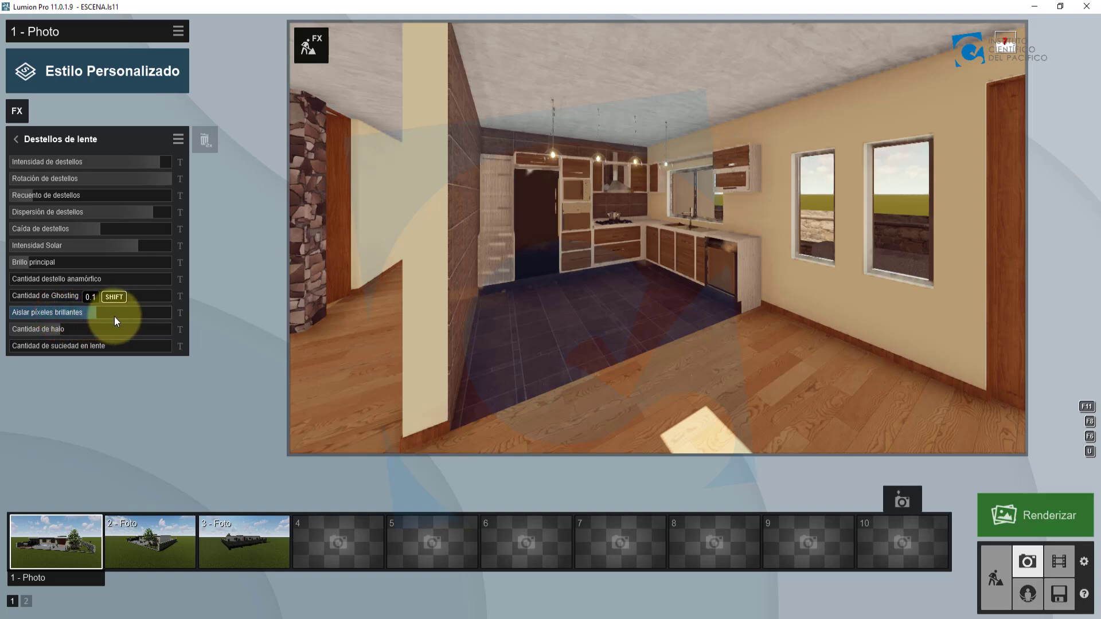
pyautogui.moveTo(116, 318); pyautogui.dragTo(199, 327)
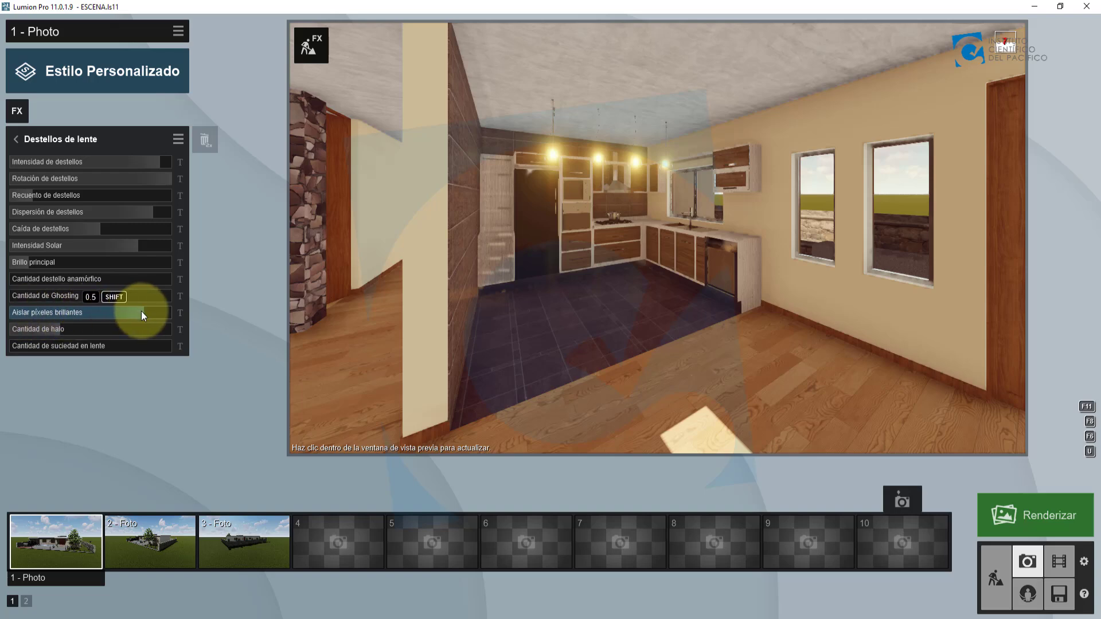
pyautogui.moveTo(142, 311); pyautogui.dragTo(112, 314)
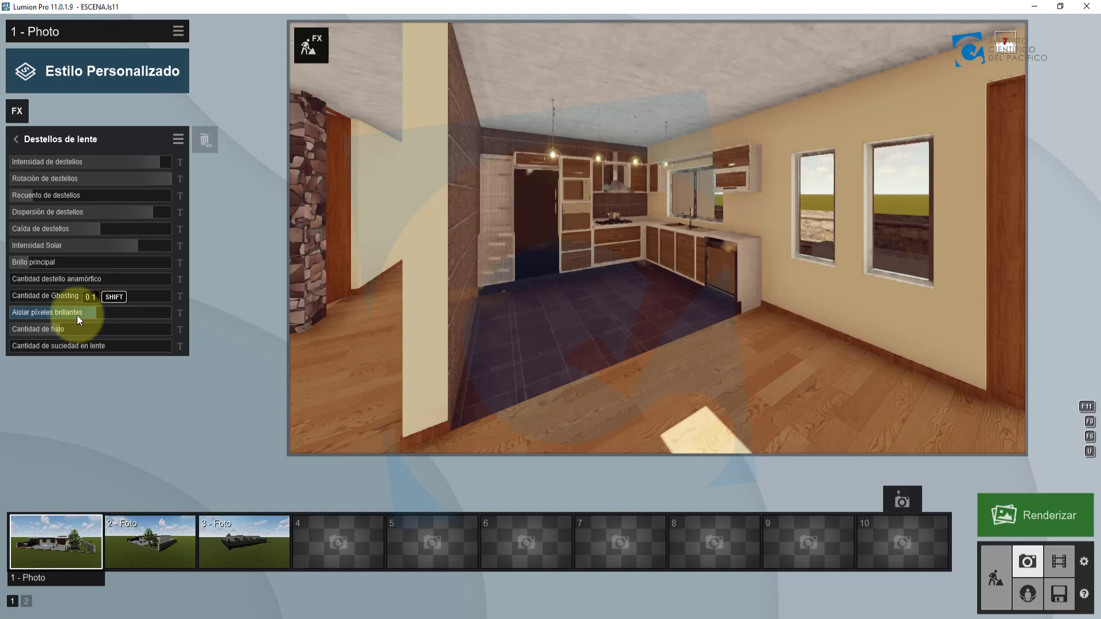
pyautogui.moveTo(77, 316); pyautogui.dragTo(57, 315)
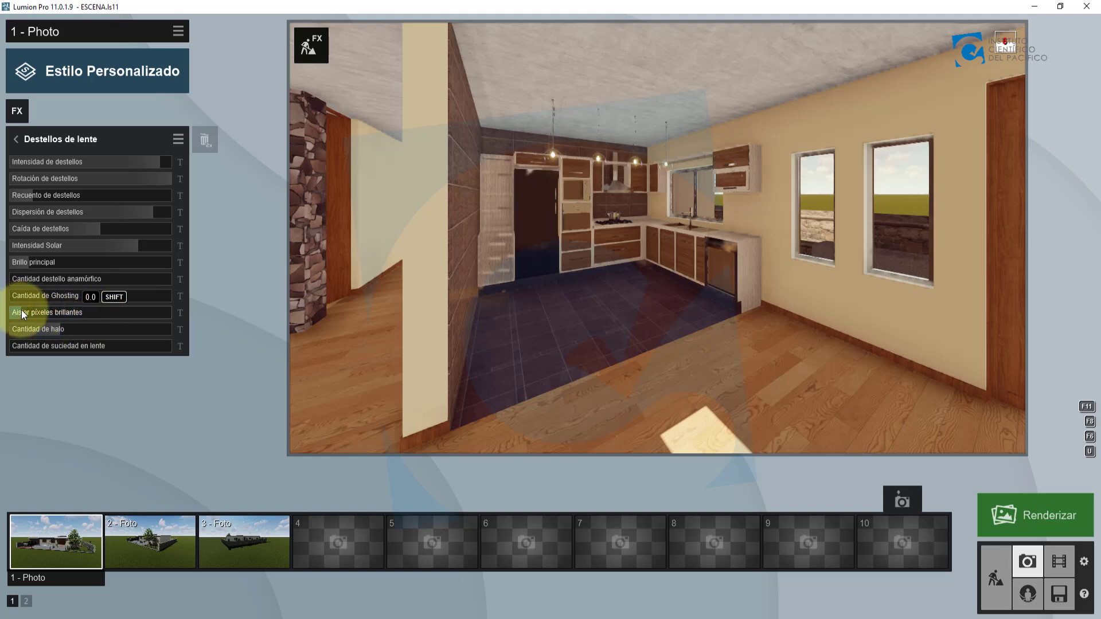
pyautogui.moveTo(44, 312); pyautogui.dragTo(129, 314)
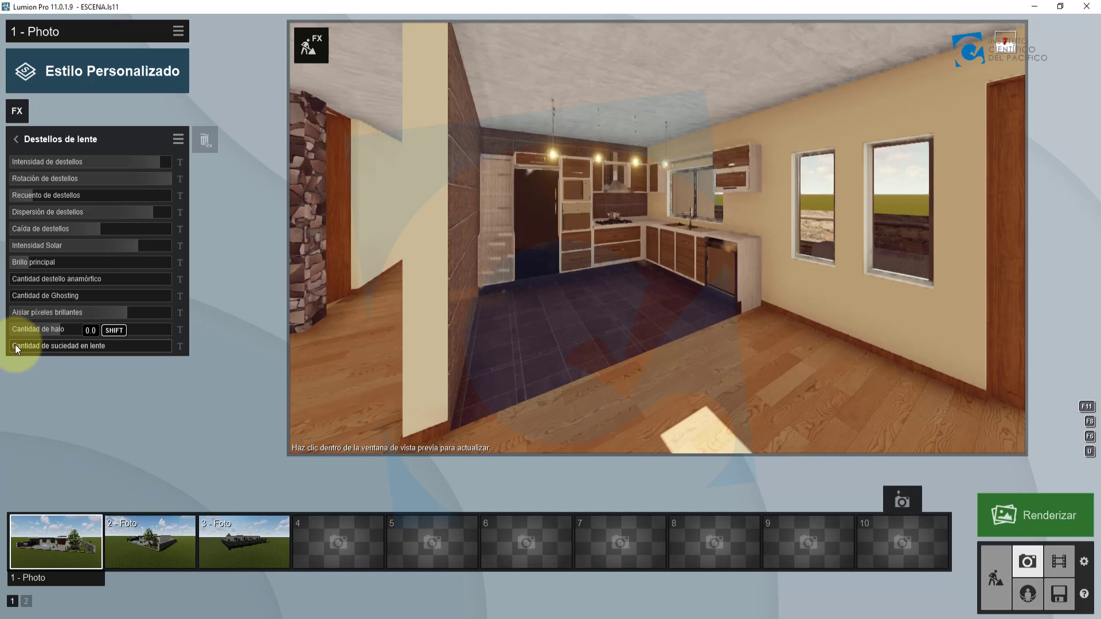
# - Fine-tune the lens flares with Cantidad de suciedad en lente at 0.0, Intensidad de destellos at 0.8 and a higher Recuento de destellos
pyautogui.moveTo(15, 346)
pyautogui.mouseDown()
pyautogui.moveTo(196, 348)
pyautogui.moveTo(1, 358)
pyautogui.mouseUp()
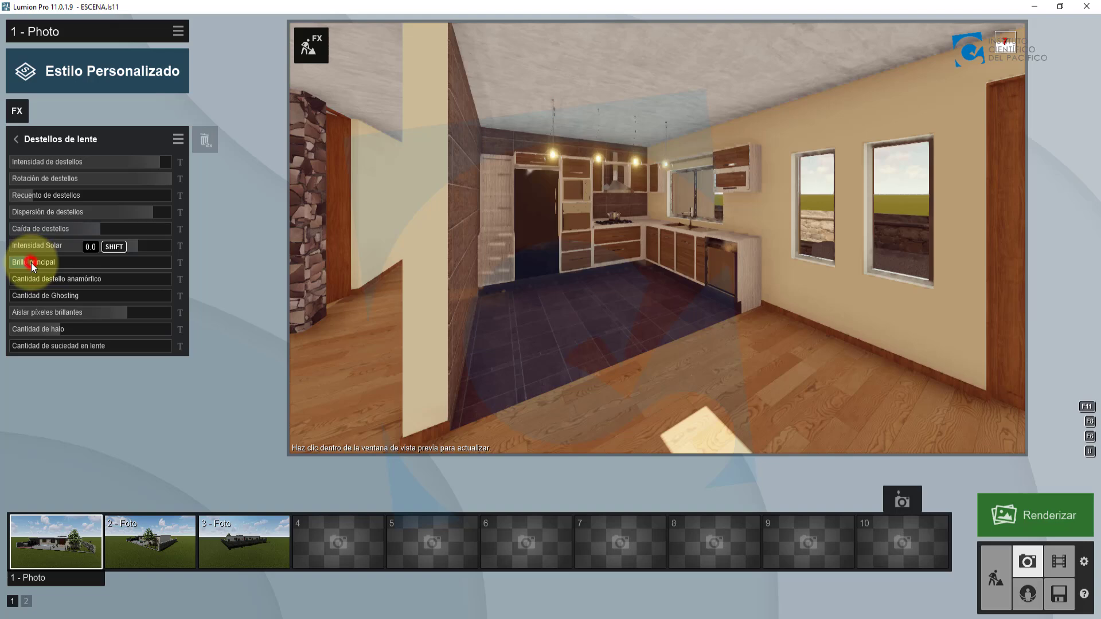
pyautogui.moveTo(31, 263); pyautogui.dragTo(31, 263)
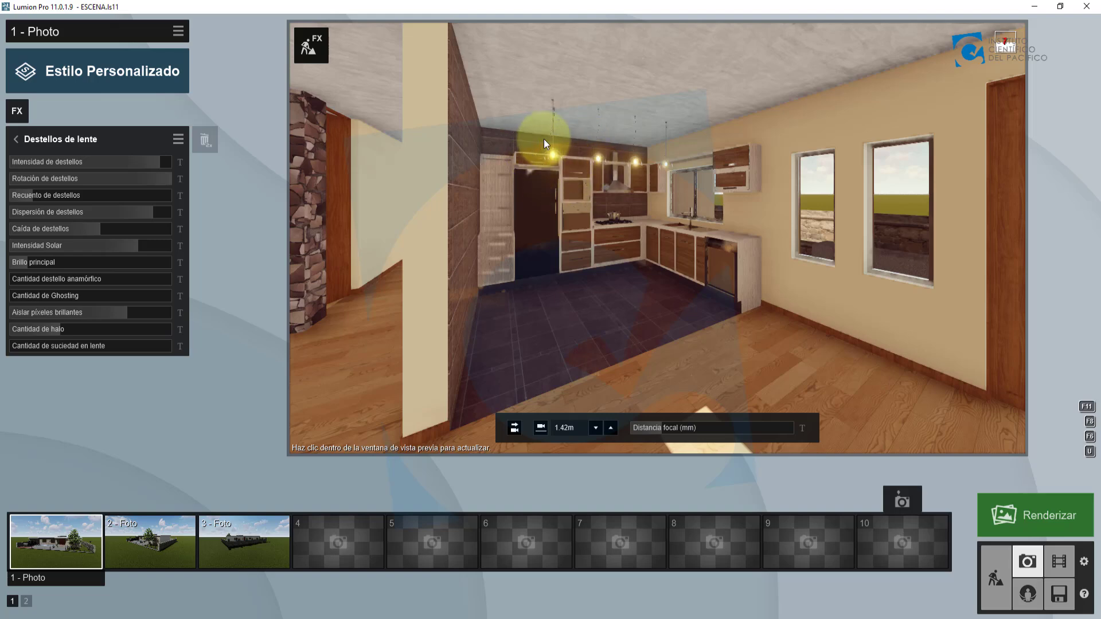
pyautogui.moveTo(144, 199); pyautogui.dragTo(42, 196)
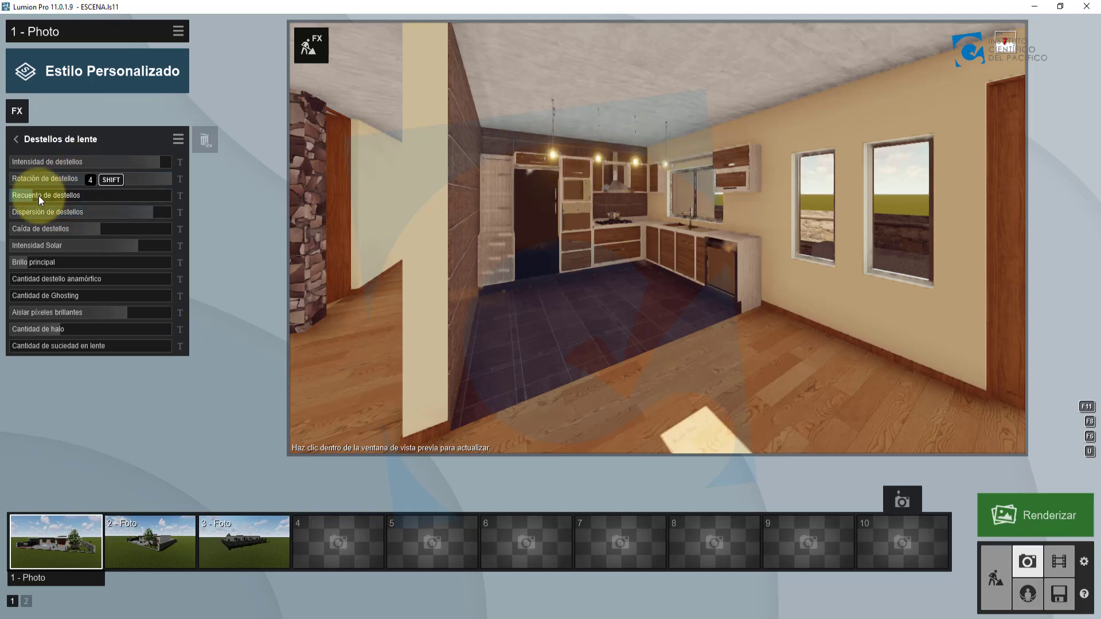
pyautogui.click(160, 163)
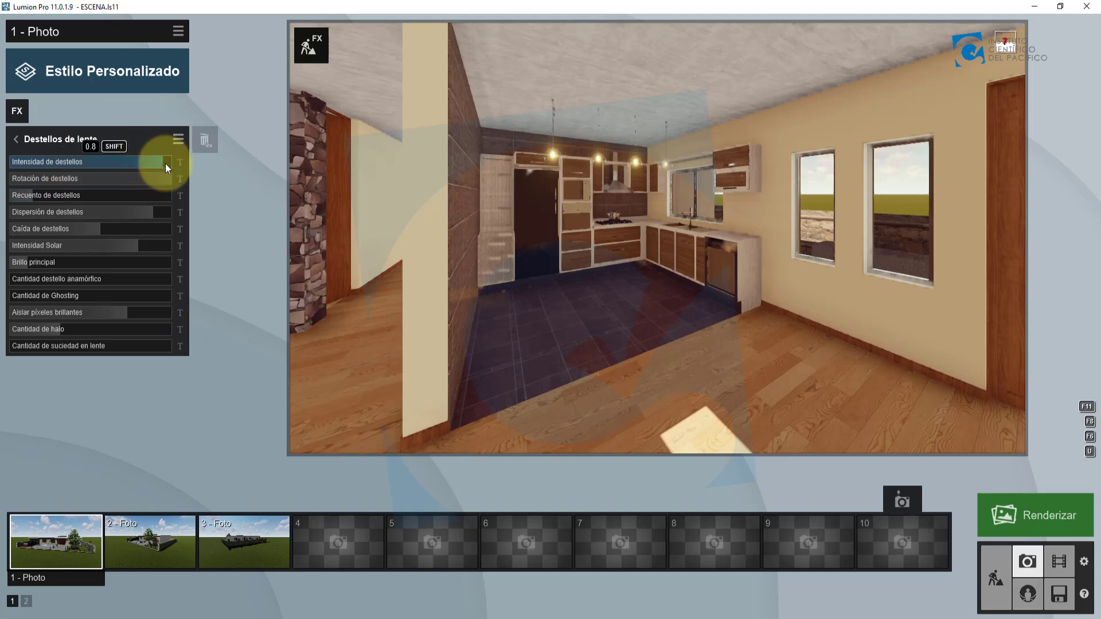
pyautogui.click(36, 194)
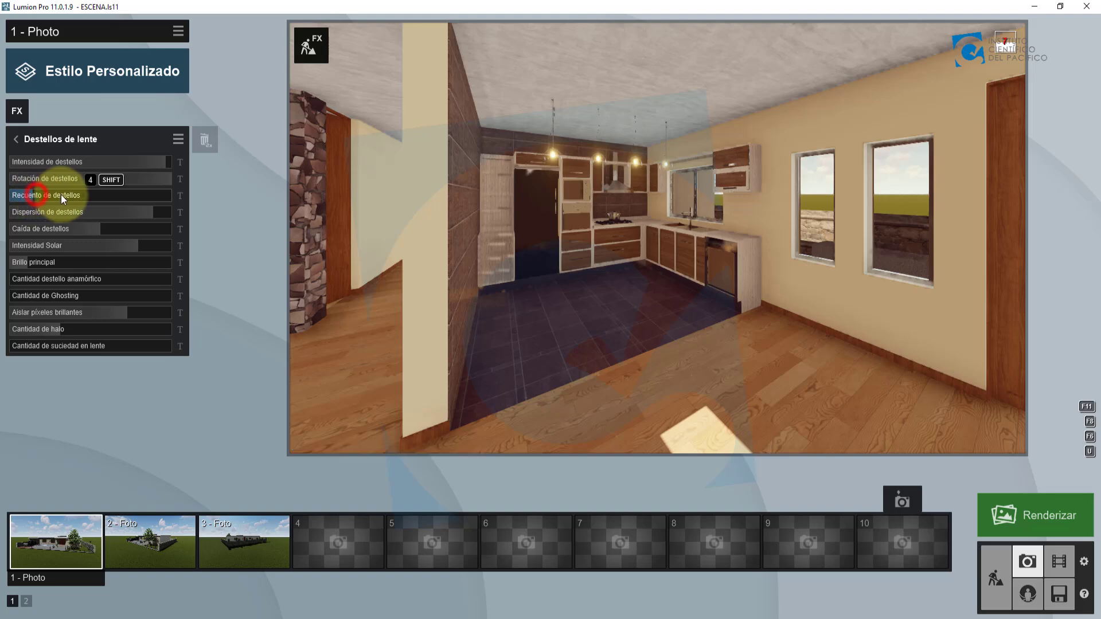
pyautogui.moveTo(61, 195)
pyautogui.mouseDown()
pyautogui.moveTo(70, 194)
pyautogui.moveTo(57, 197)
pyautogui.mouseUp()
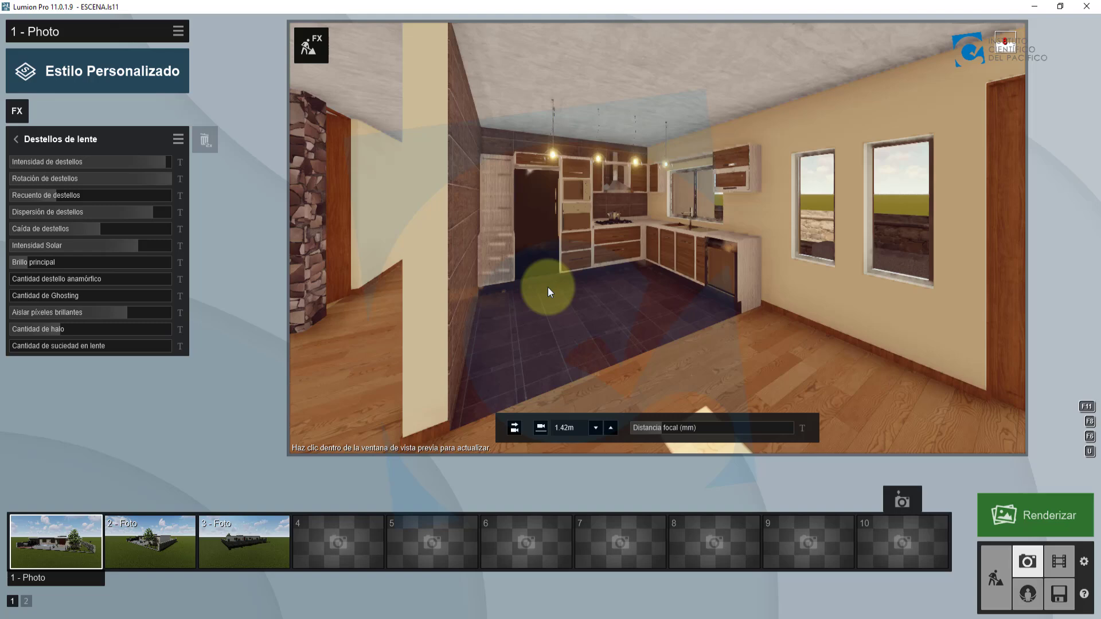
# - In Filtros de color analógico, try several color styles, leave Estilo near the end of its range and lower Cantidad to just under half
pyautogui.click(15, 139)
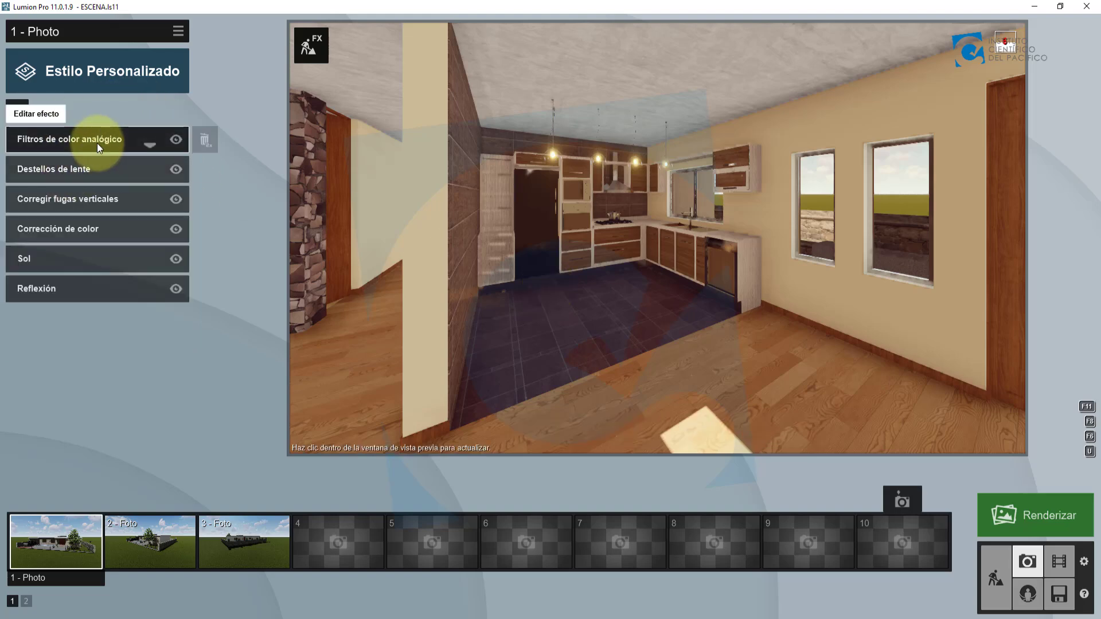
pyautogui.click(90, 140)
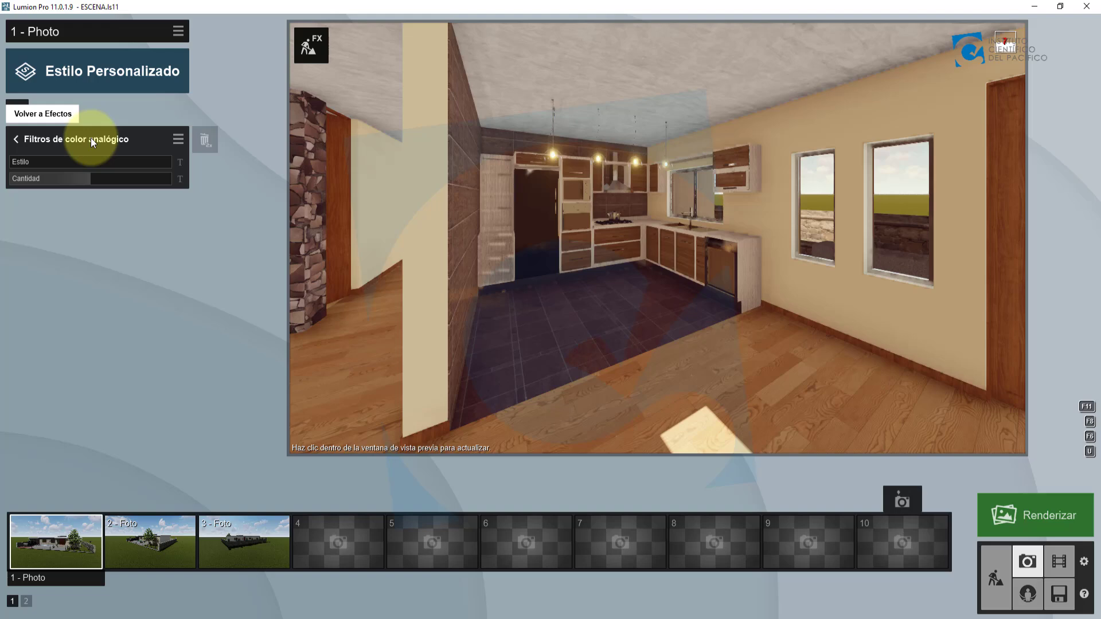
pyautogui.click(15, 163)
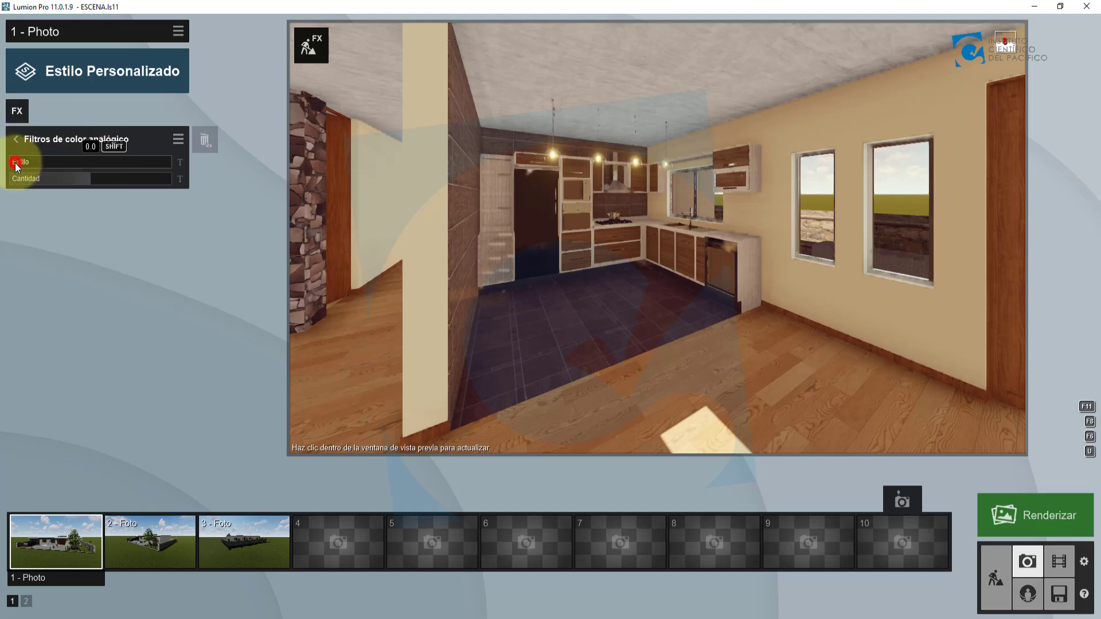
pyautogui.moveTo(37, 165)
pyautogui.mouseDown()
pyautogui.moveTo(63, 165)
pyautogui.moveTo(22, 167)
pyautogui.moveTo(71, 167)
pyautogui.moveTo(40, 167)
pyautogui.mouseUp()
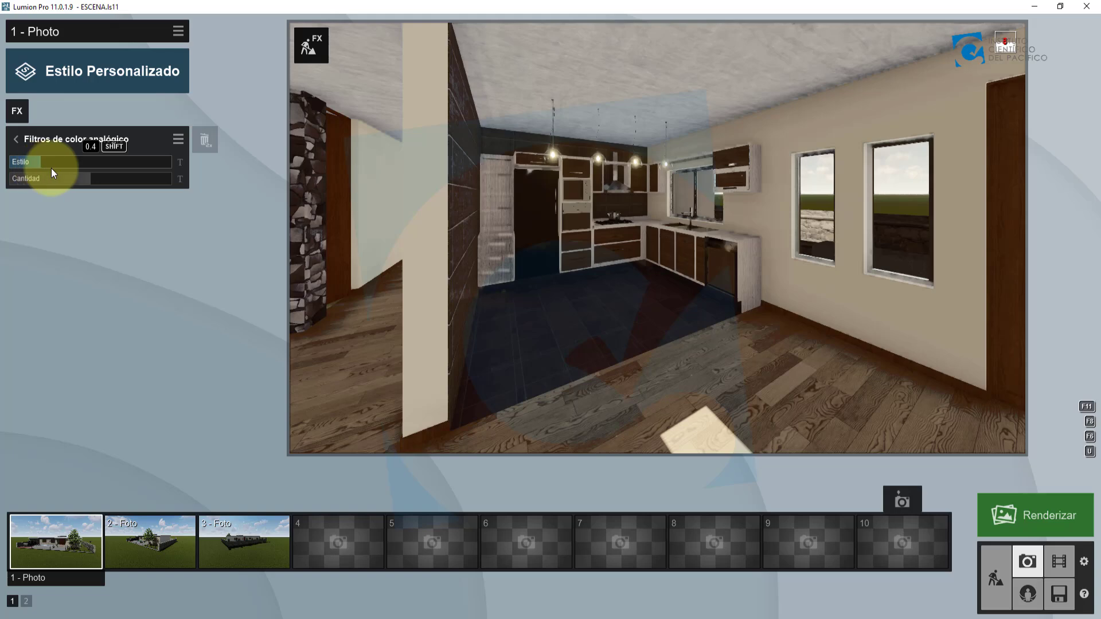
pyautogui.moveTo(51, 167)
pyautogui.mouseDown()
pyautogui.moveTo(33, 167)
pyautogui.moveTo(50, 167)
pyautogui.mouseUp()
pyautogui.click(53, 168)
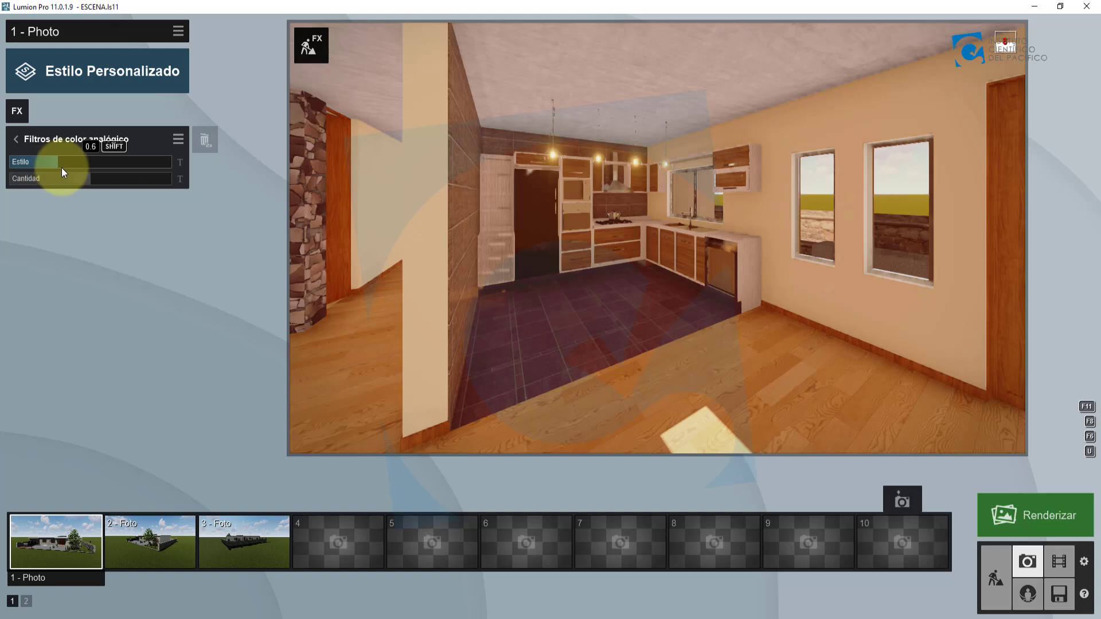
pyautogui.moveTo(62, 168); pyautogui.dragTo(70, 166)
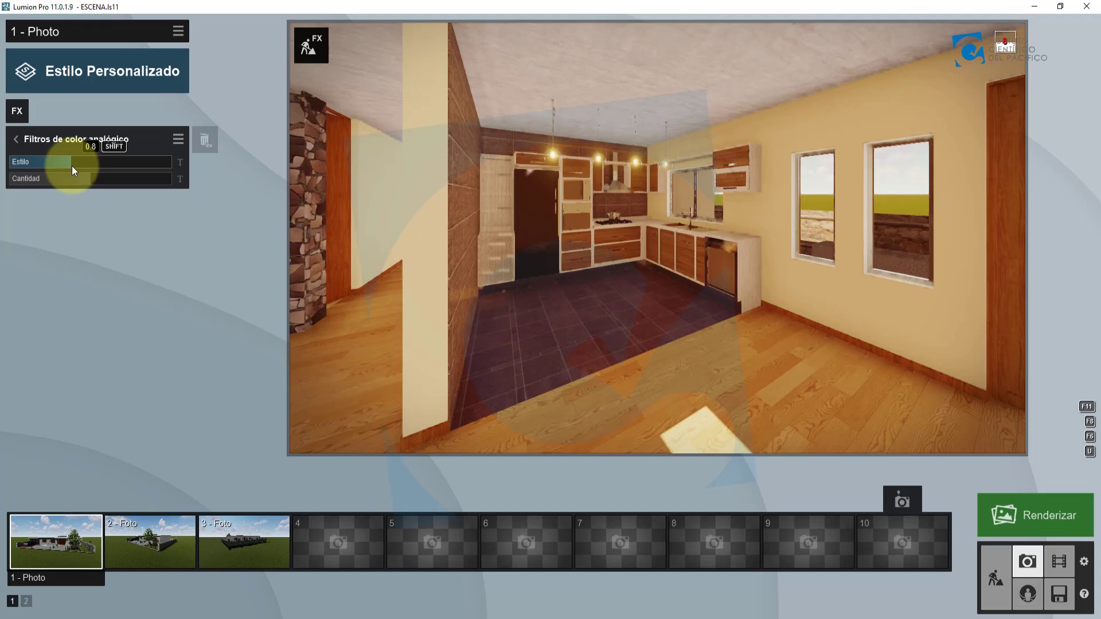
pyautogui.moveTo(88, 163); pyautogui.dragTo(158, 160)
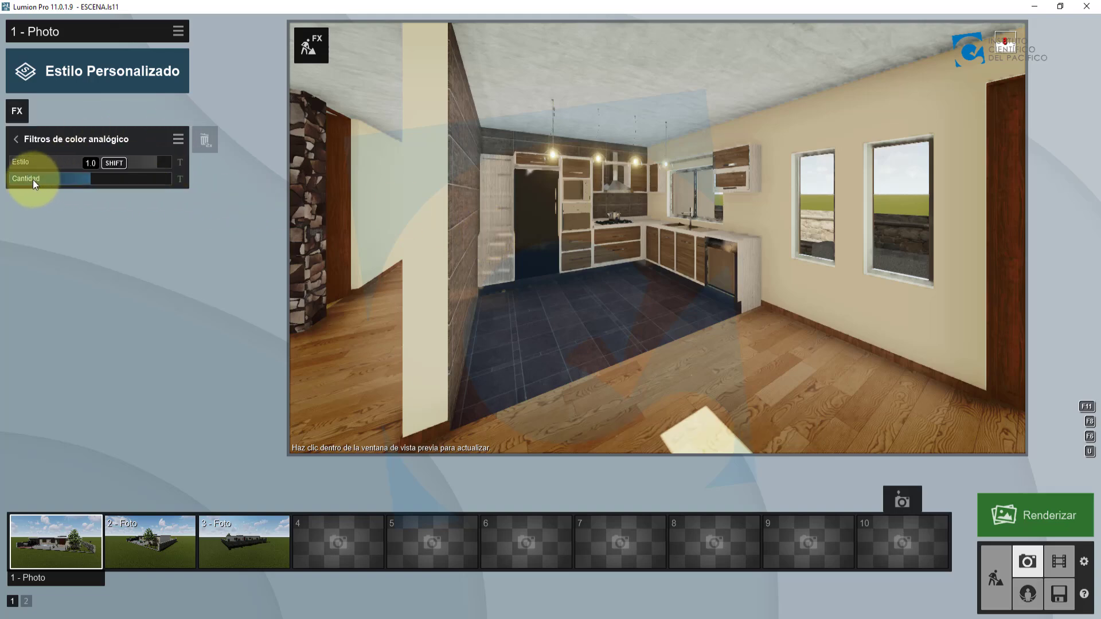
pyautogui.moveTo(91, 178); pyautogui.dragTo(87, 179)
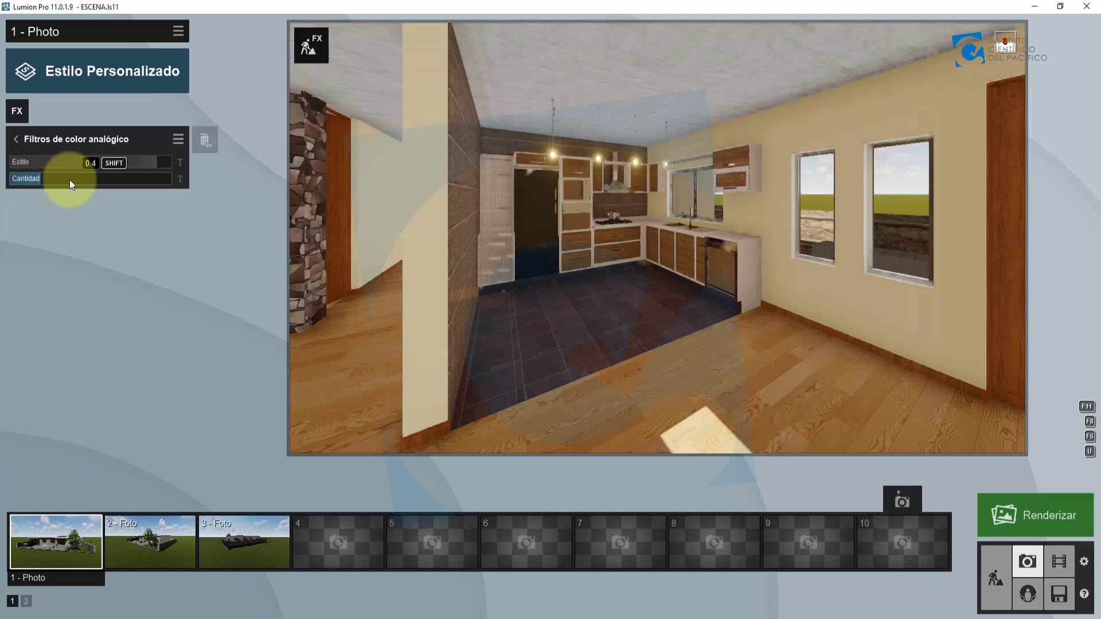
pyautogui.moveTo(70, 180)
pyautogui.mouseDown()
pyautogui.moveTo(174, 178)
pyautogui.moveTo(84, 184)
pyautogui.mouseUp()
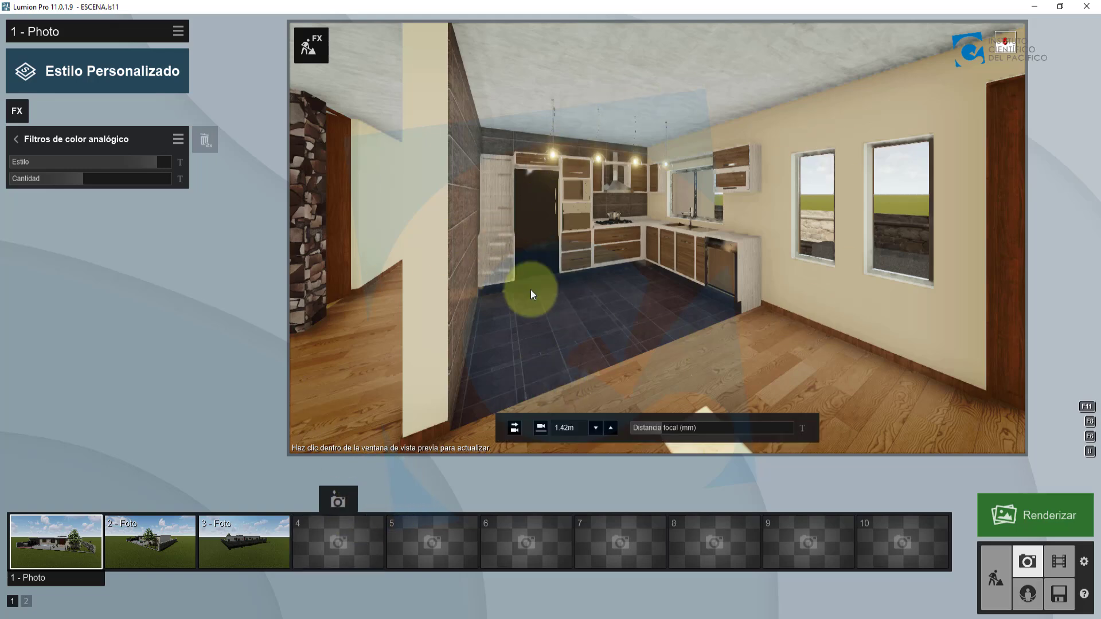
# - Save the current kitchen camera view as a new photo in empty slot 4
pyautogui.click(293, 363)
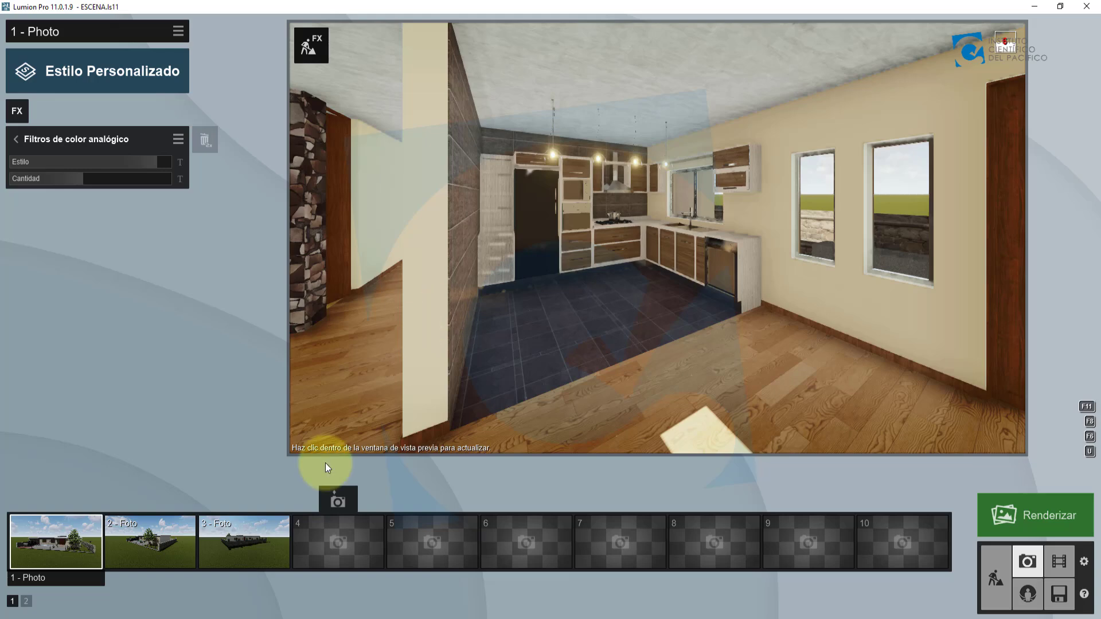
pyautogui.click(328, 536)
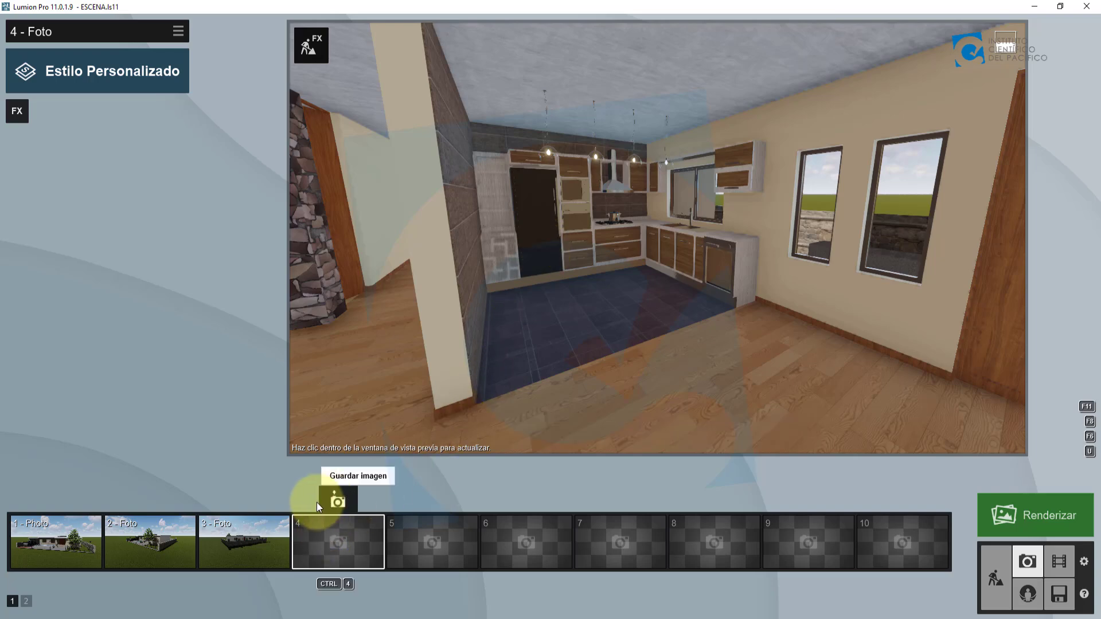
pyautogui.click(336, 503)
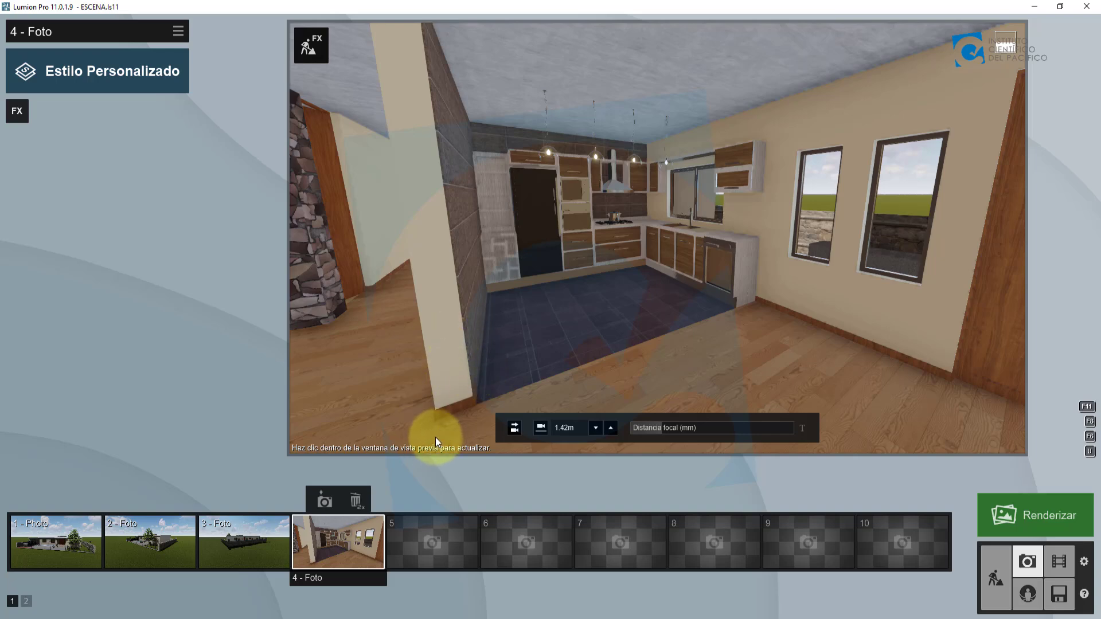
# - Return to the first photo and copy all its effects
pyautogui.click(56, 545)
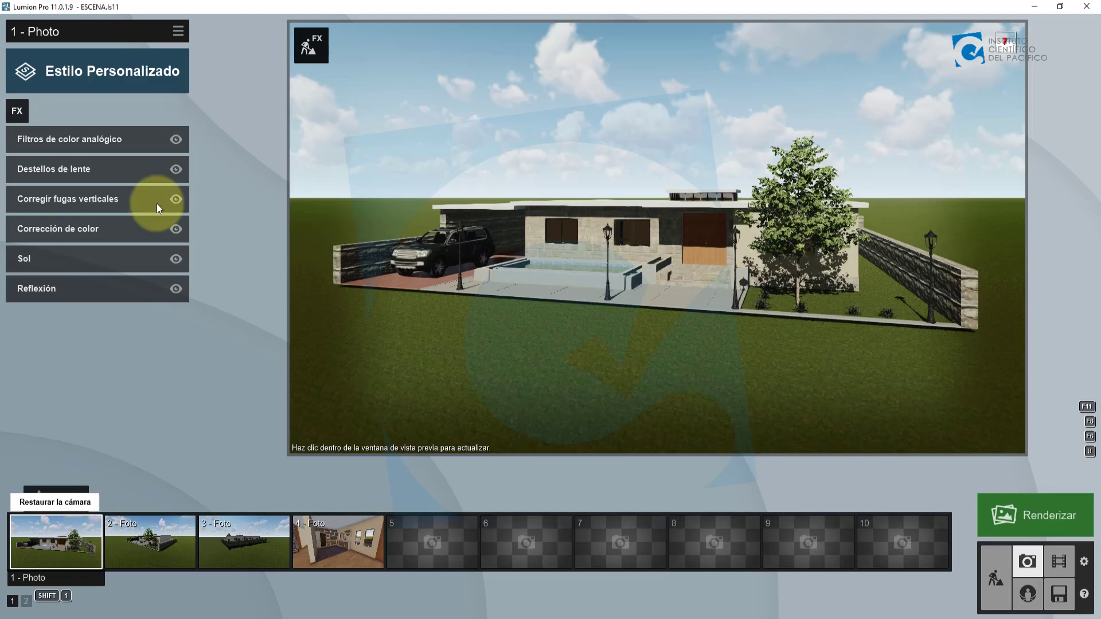
pyautogui.click(180, 34)
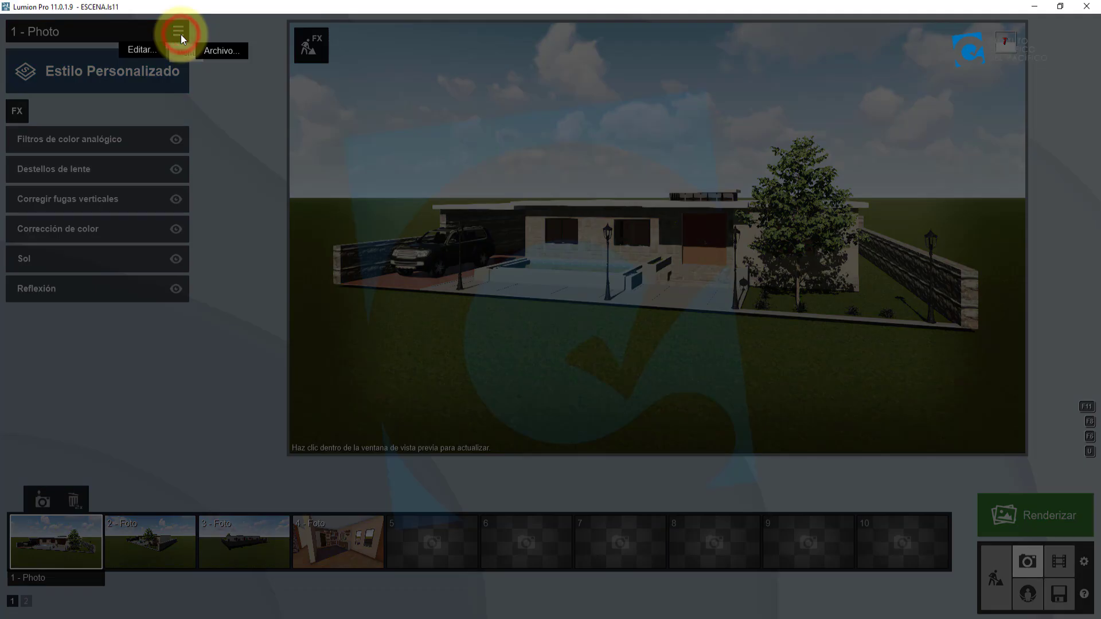
pyautogui.click(142, 51)
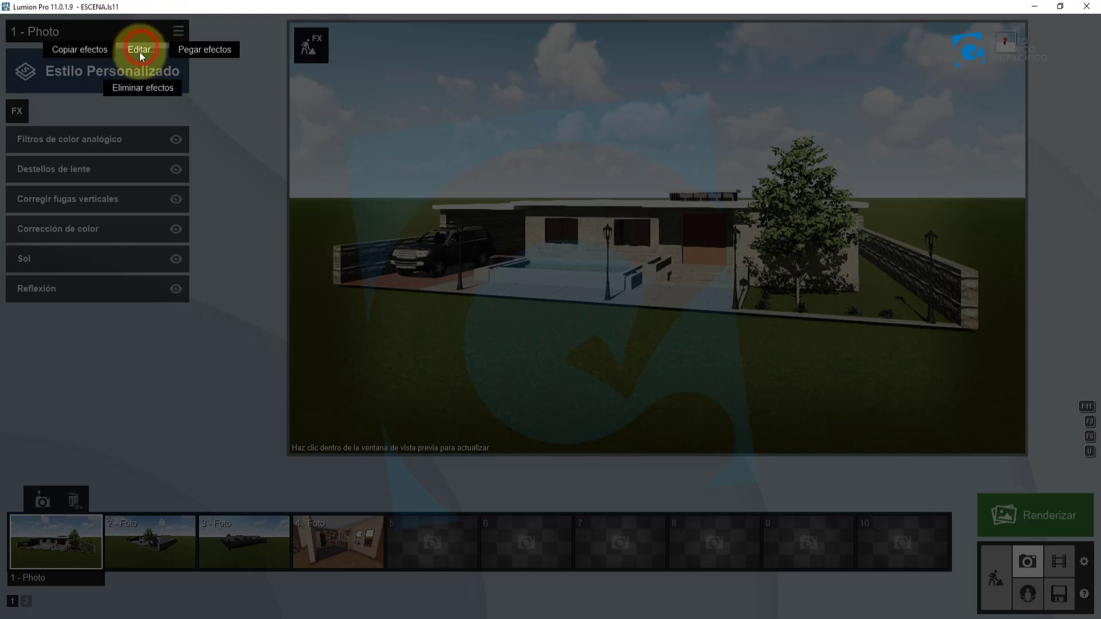
pyautogui.click(85, 50)
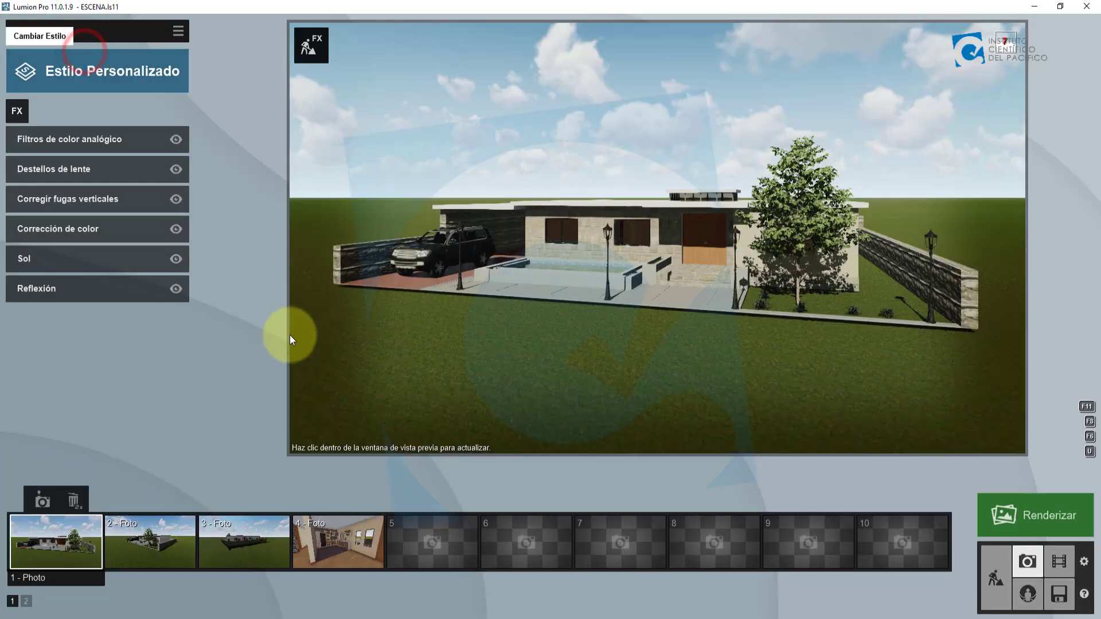
# - Paste the copied effects onto the kitchen photo in slot 4 and restore its saved camera view
pyautogui.click(332, 532)
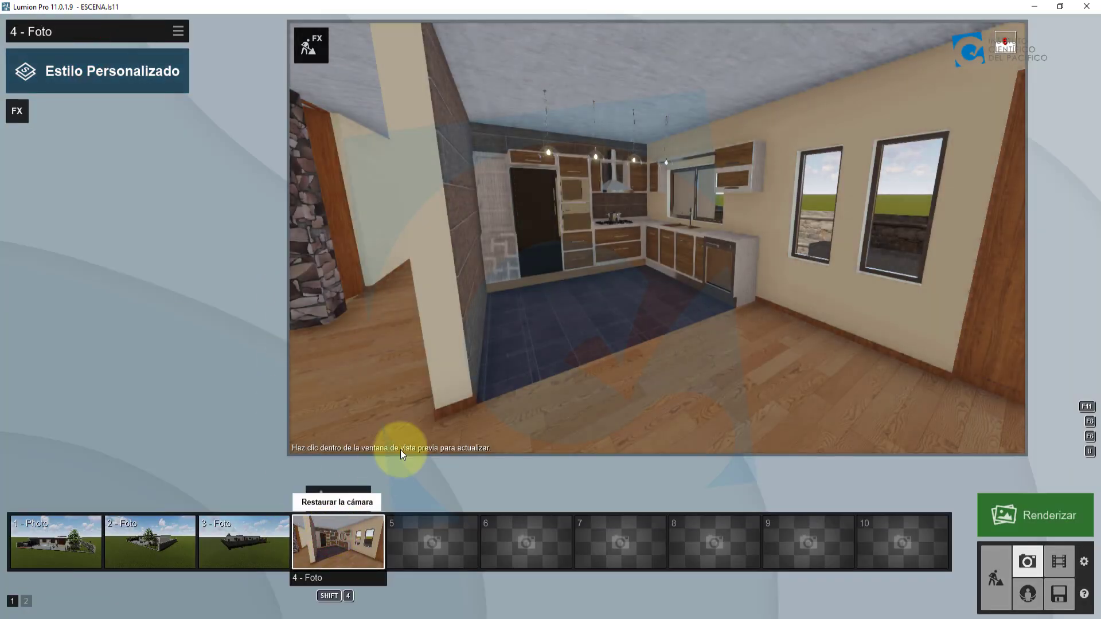
pyautogui.click(178, 33)
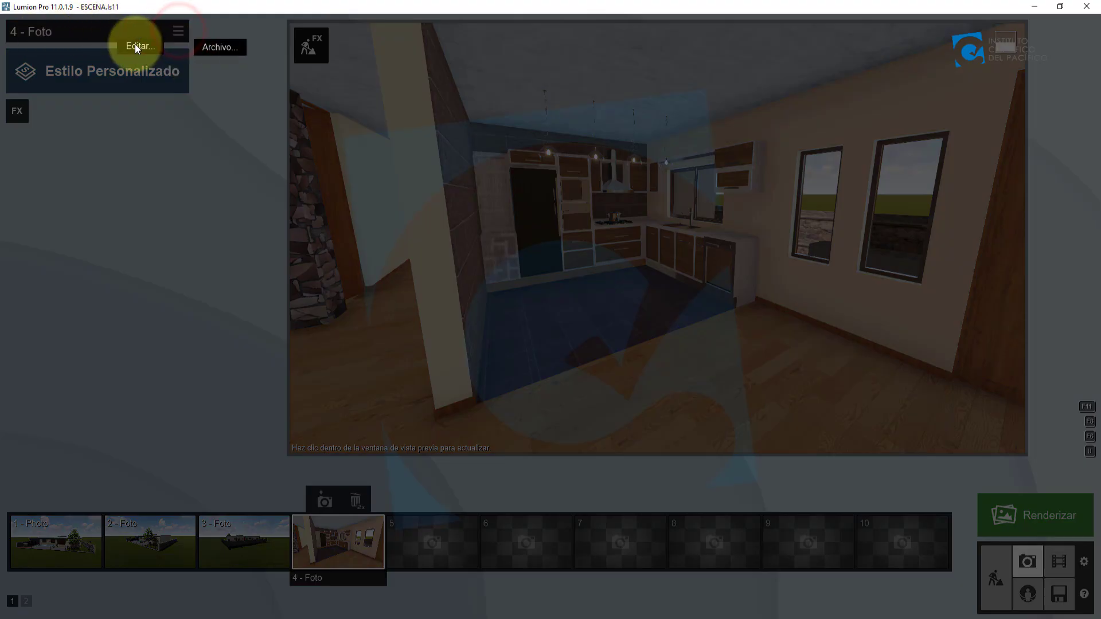
pyautogui.click(135, 45)
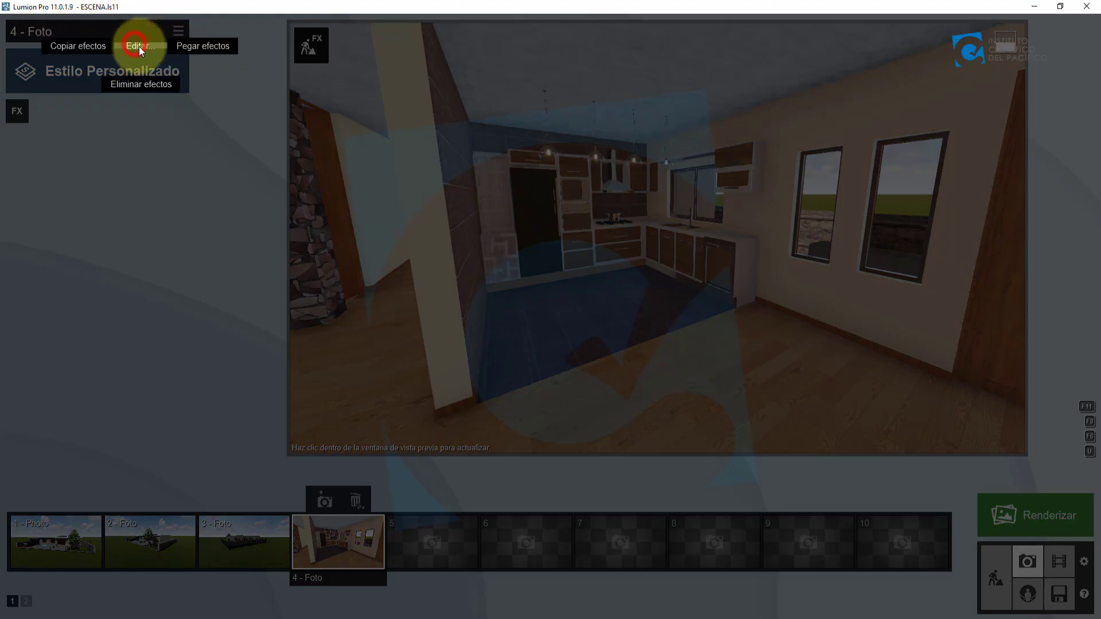
pyautogui.click(201, 48)
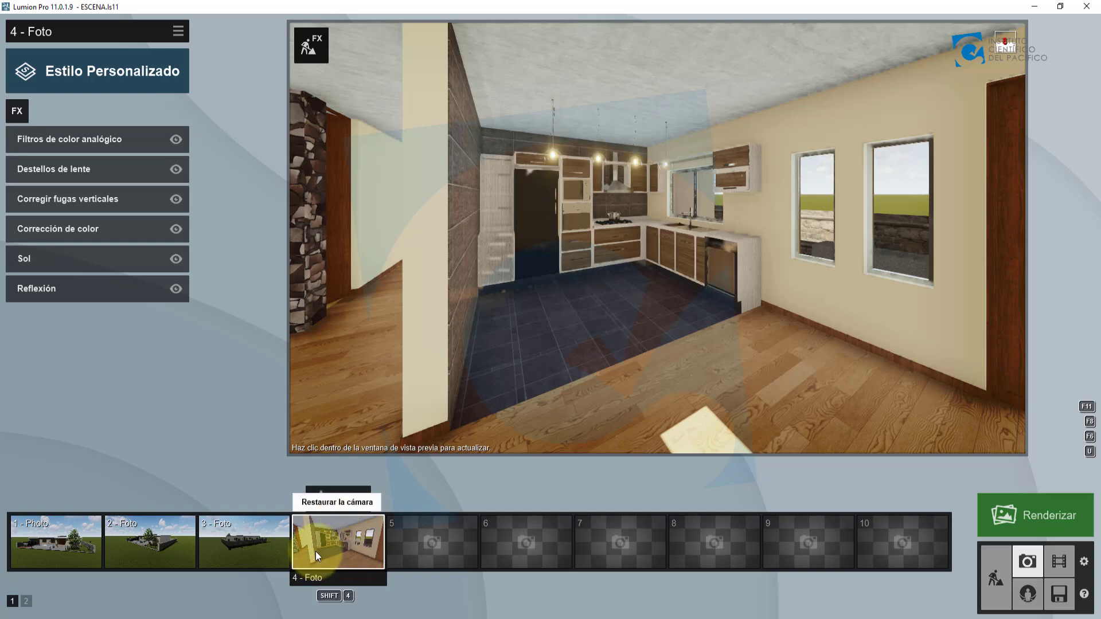
pyautogui.click(351, 552)
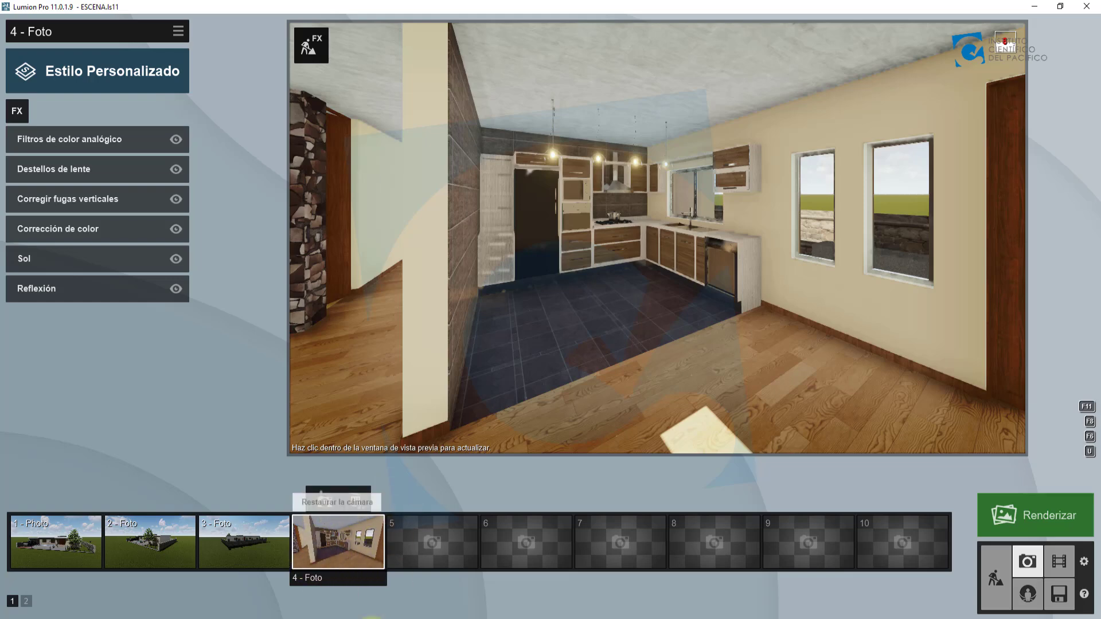
# - Return to the first photo and add the Contornos effect from the Artístico 1 category
pyautogui.click(64, 544)
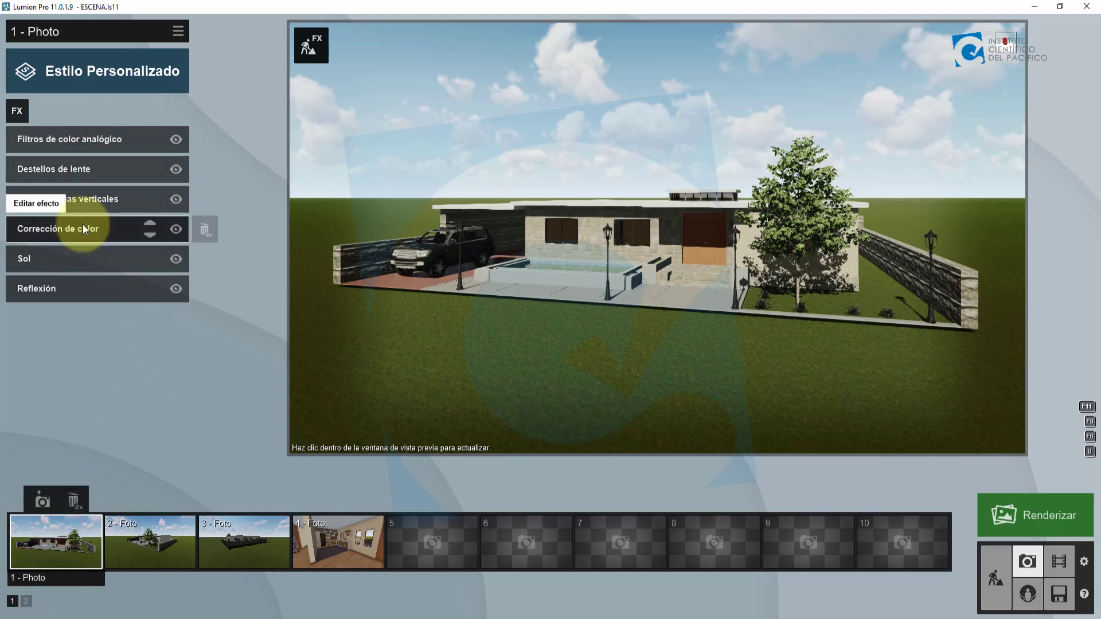
pyautogui.click(18, 113)
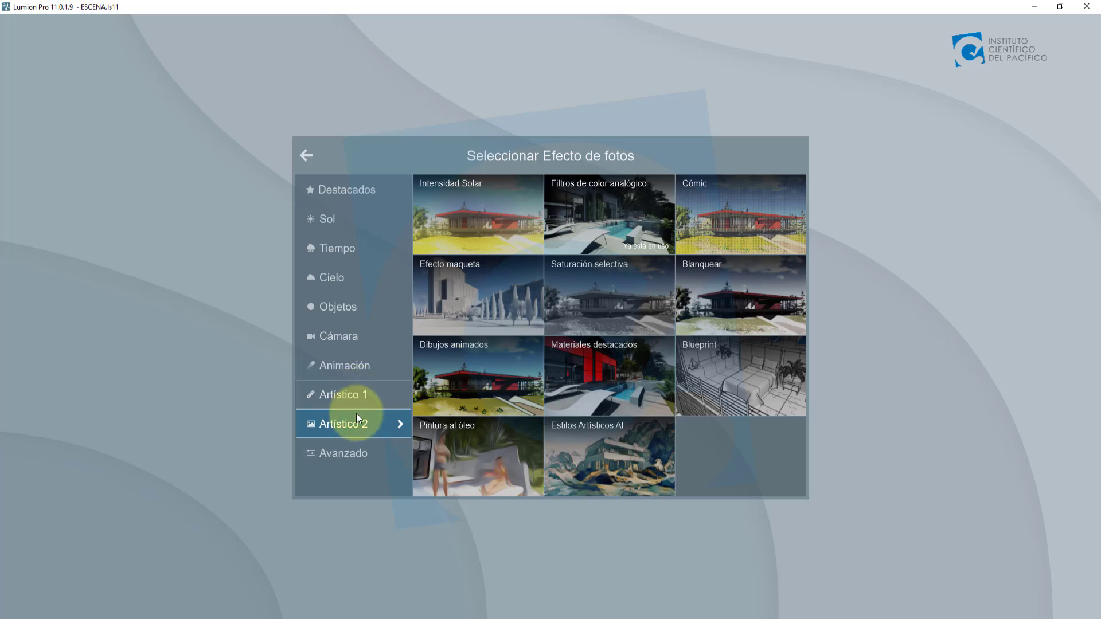
pyautogui.click(360, 394)
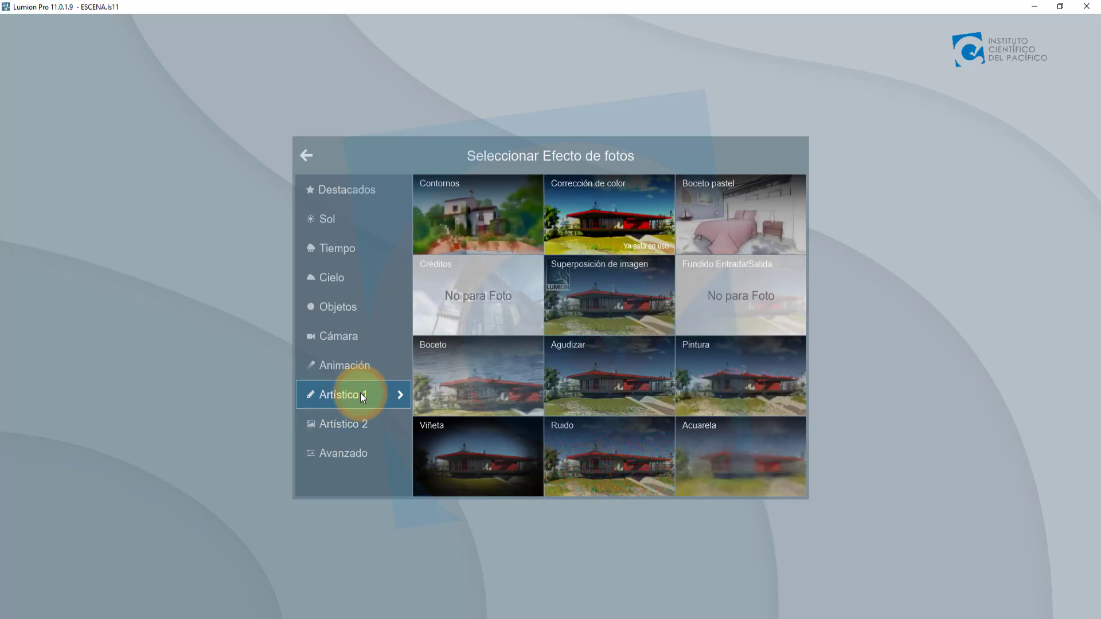
pyautogui.click(602, 213)
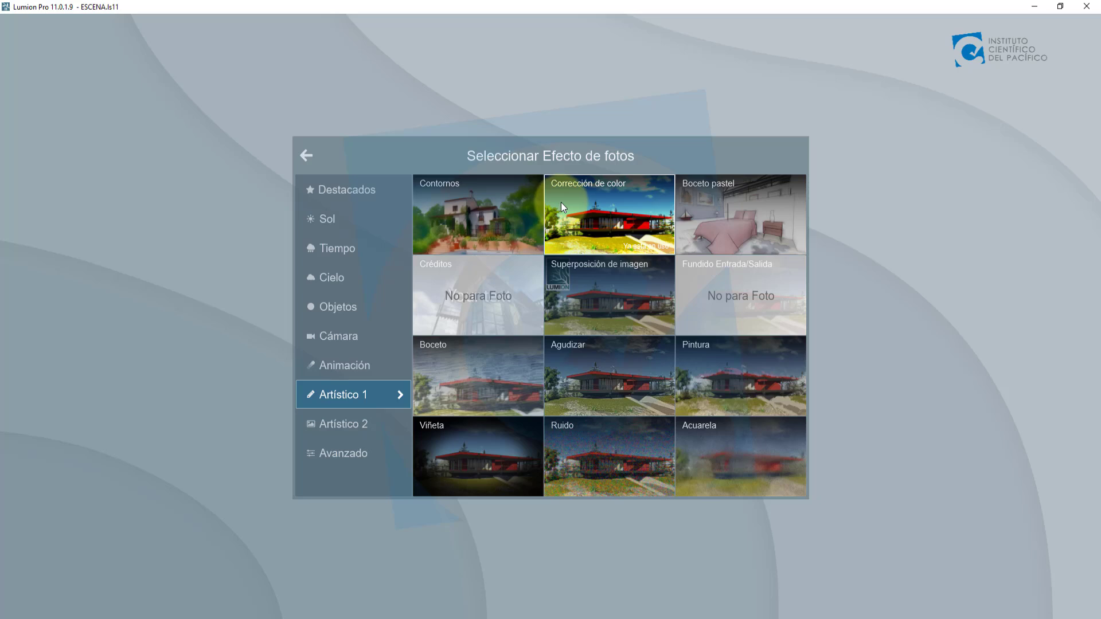
pyautogui.click(474, 210)
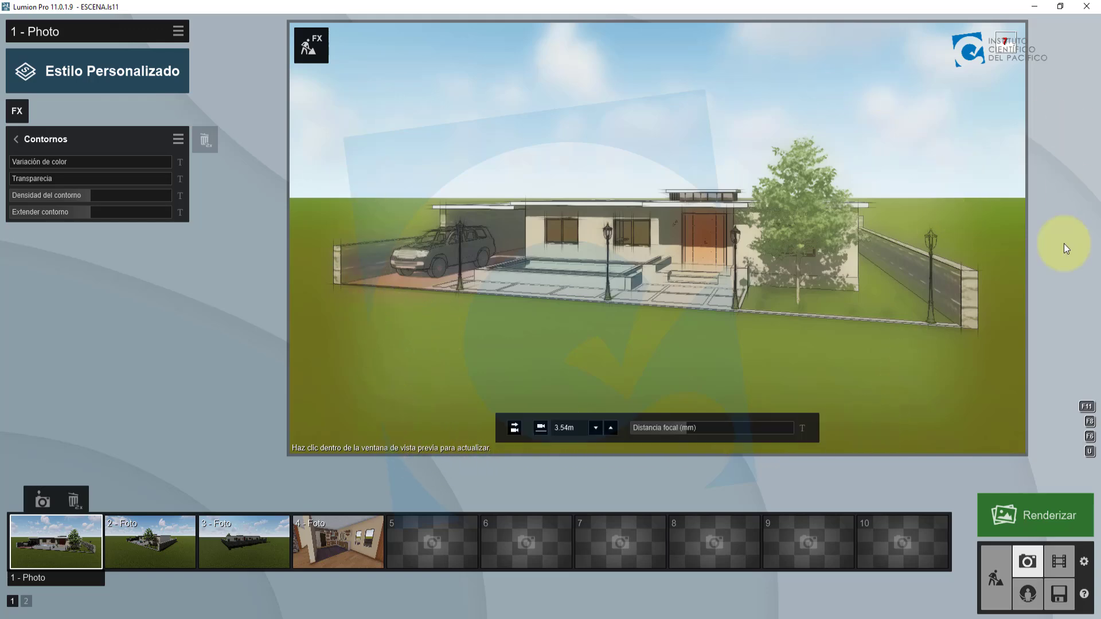
# - Add the Pintura effect to the first photo with Tamaño de la mancha at 1.0, Estilo at 0.9 and Detalles at 0.9
pyautogui.click(17, 111)
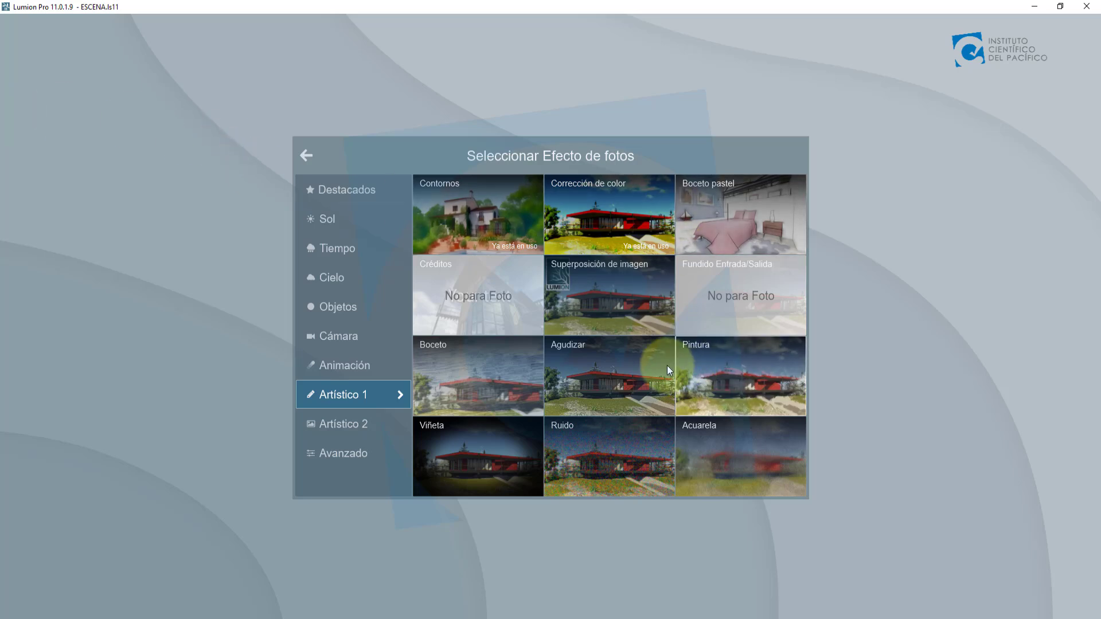
pyautogui.click(707, 397)
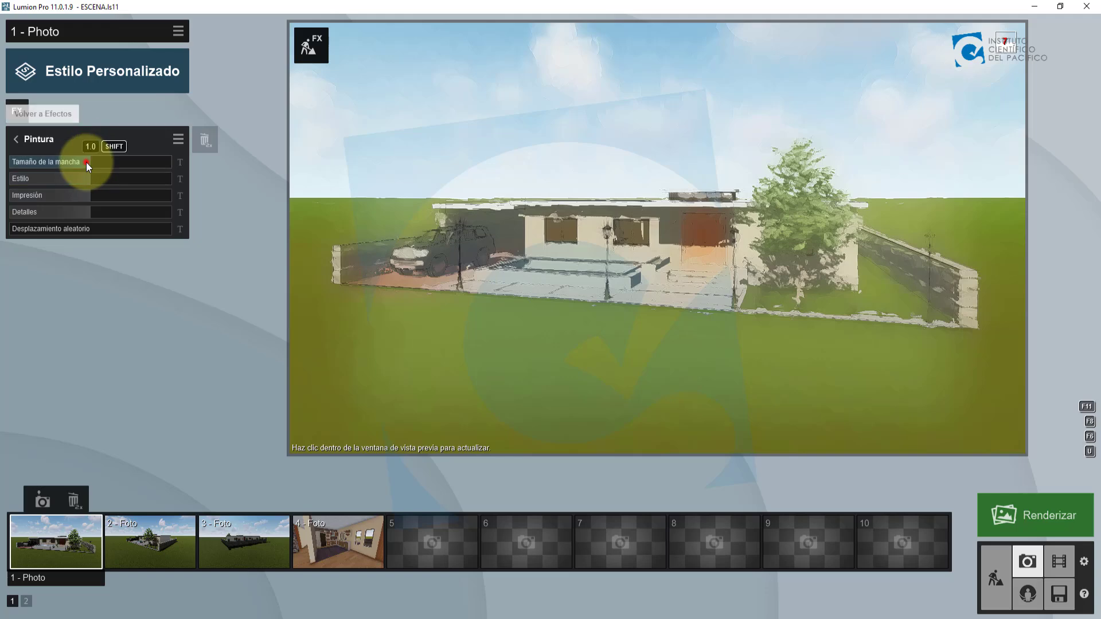
pyautogui.moveTo(86, 163); pyautogui.dragTo(88, 163)
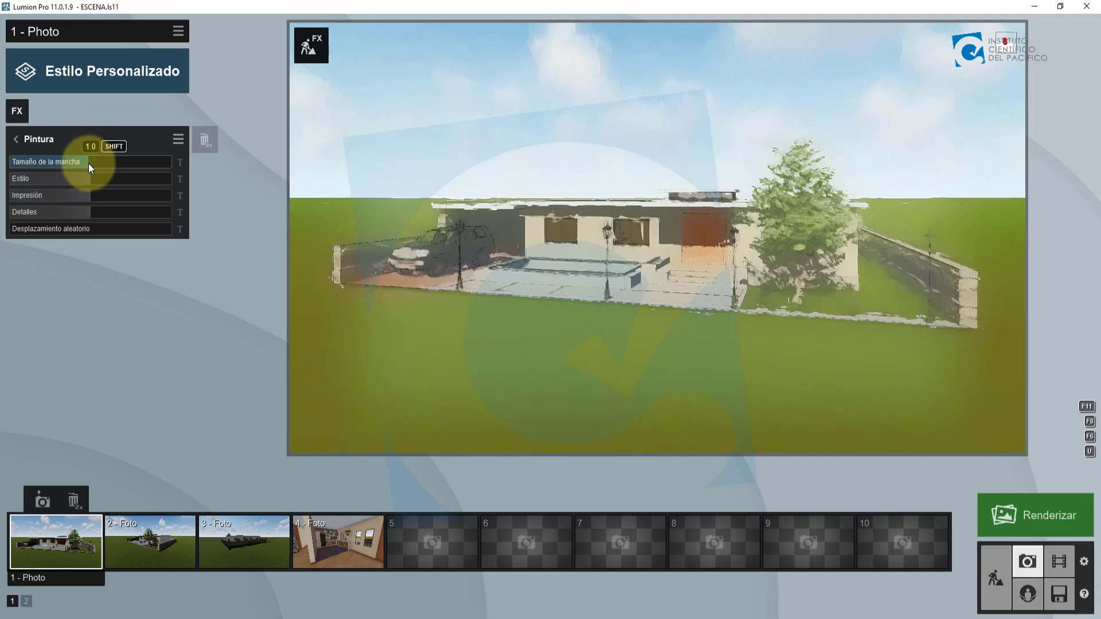
pyautogui.click(86, 181)
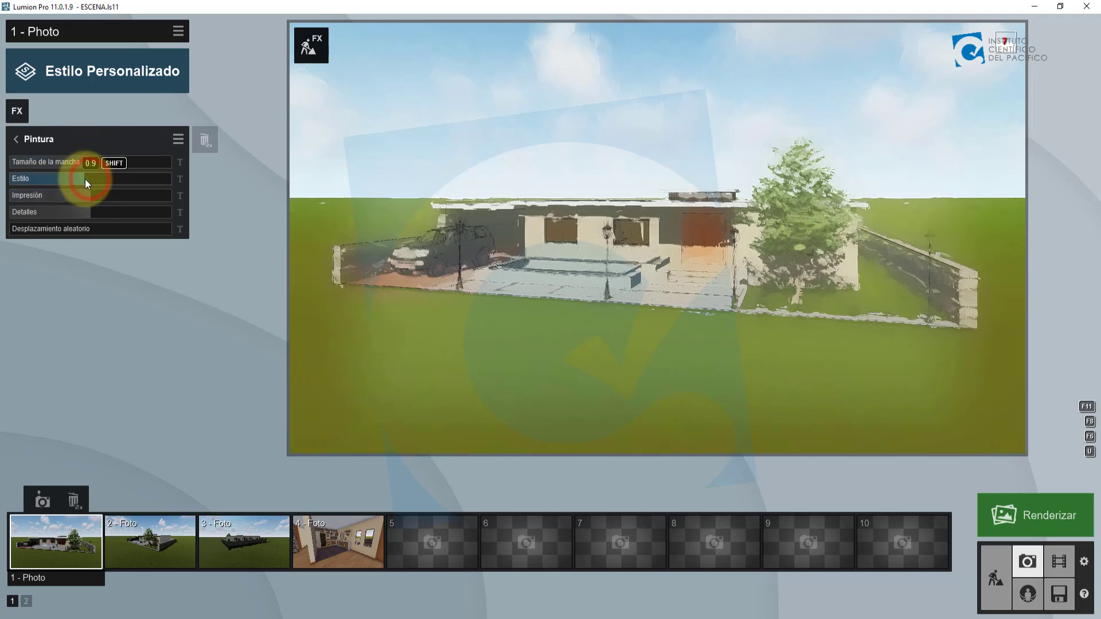
pyautogui.click(83, 212)
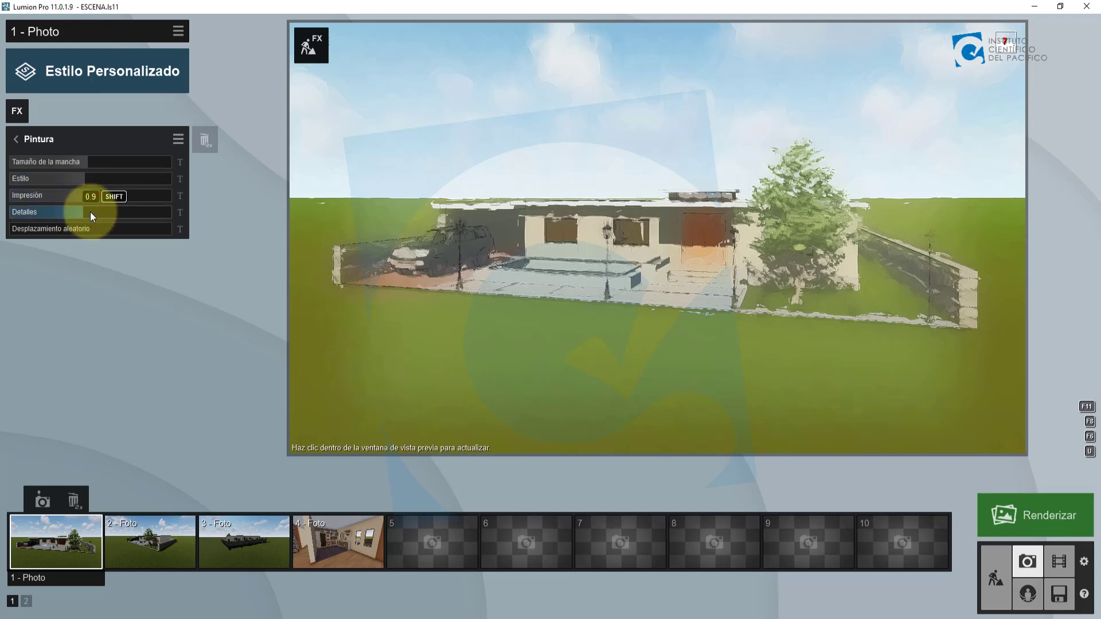
# - Add the Boceto pastel effect, try several presets including Pastel definido and Pastel mezclado, and finish on Borrador gris
pyautogui.click(16, 111)
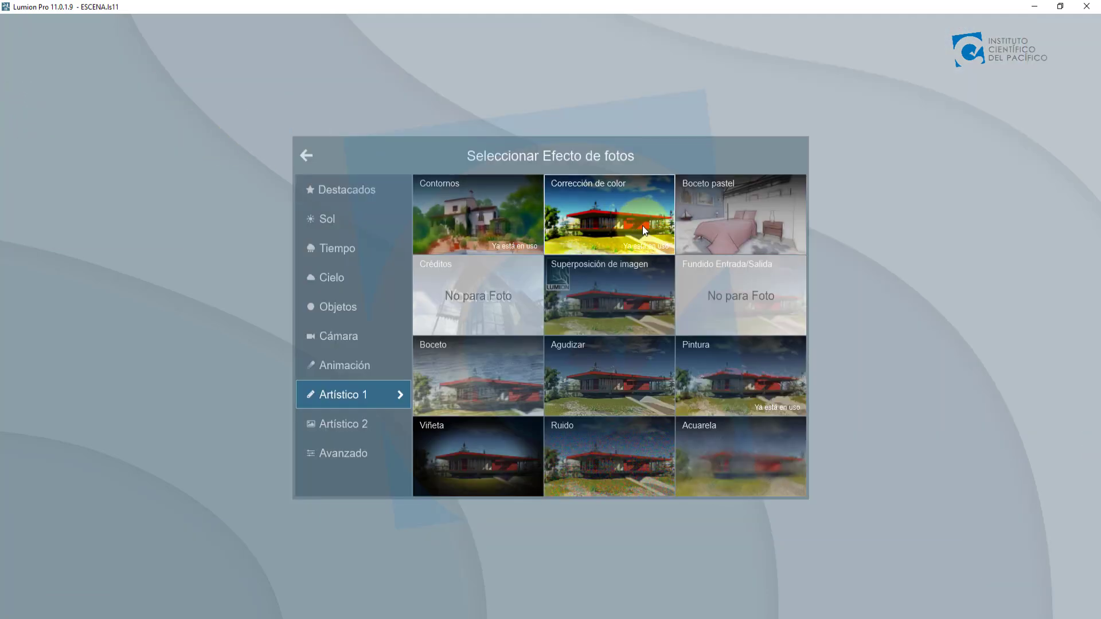
pyautogui.click(742, 207)
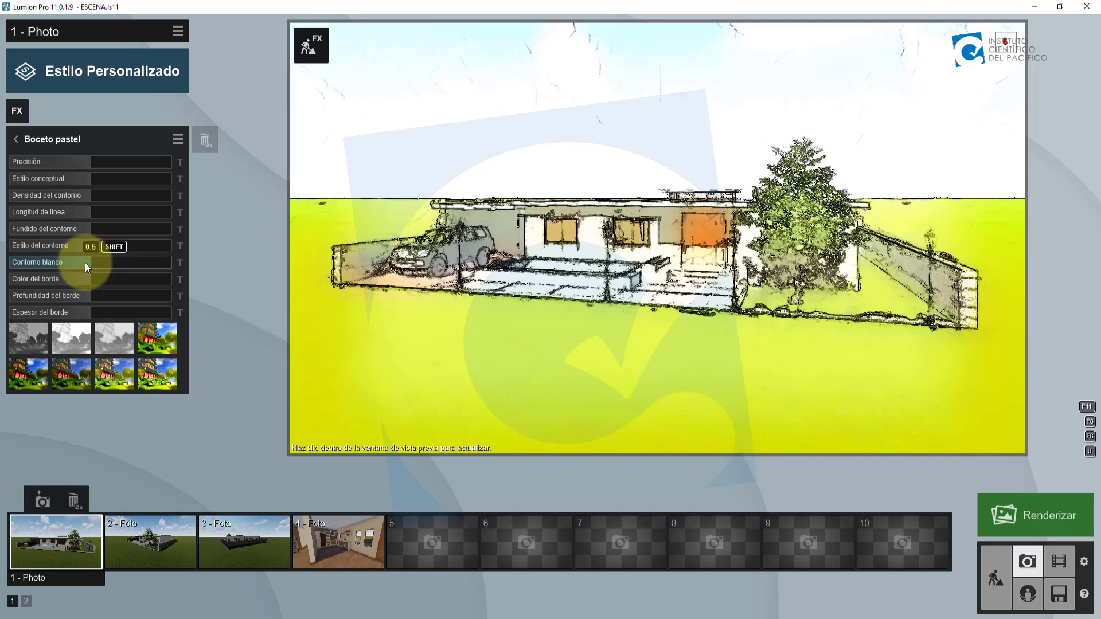
pyautogui.click(29, 343)
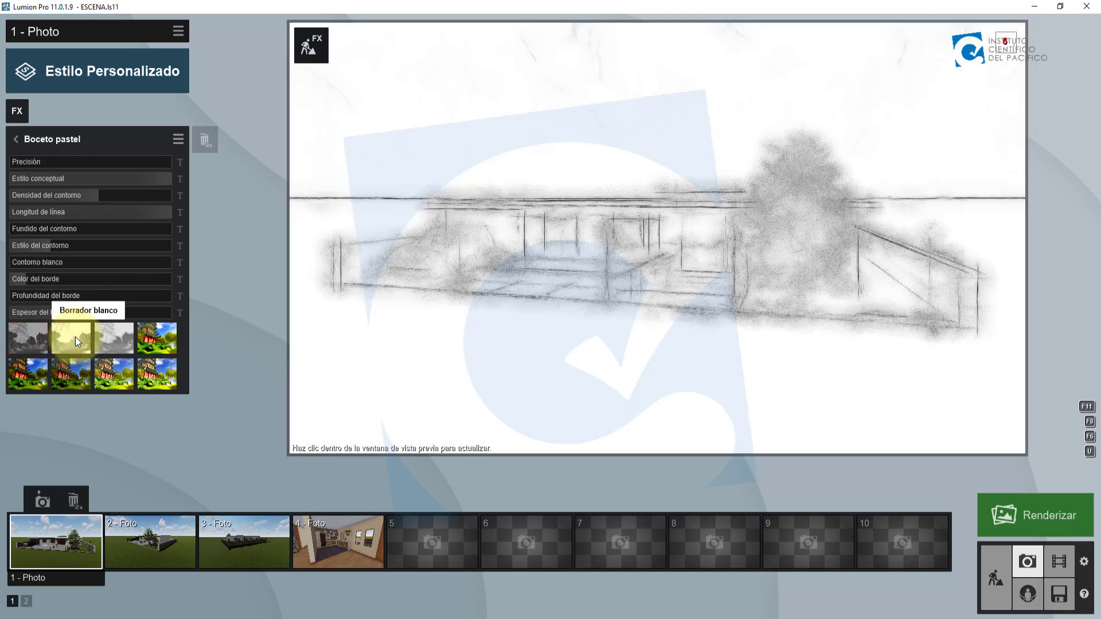
pyautogui.click(105, 339)
pyautogui.click(164, 335)
pyautogui.click(157, 373)
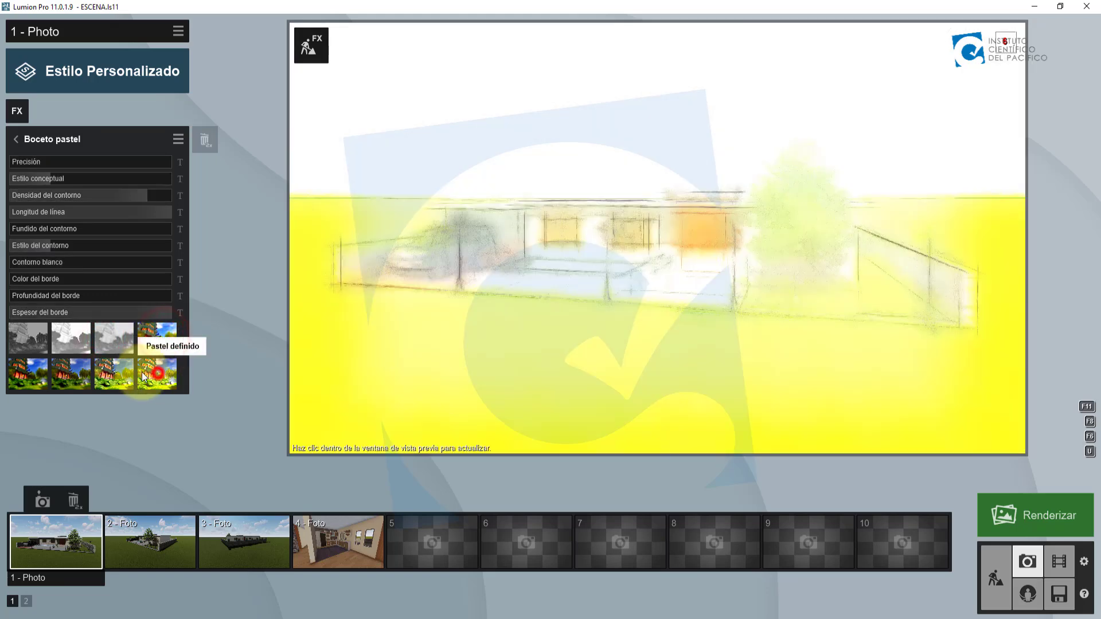
pyautogui.click(83, 370)
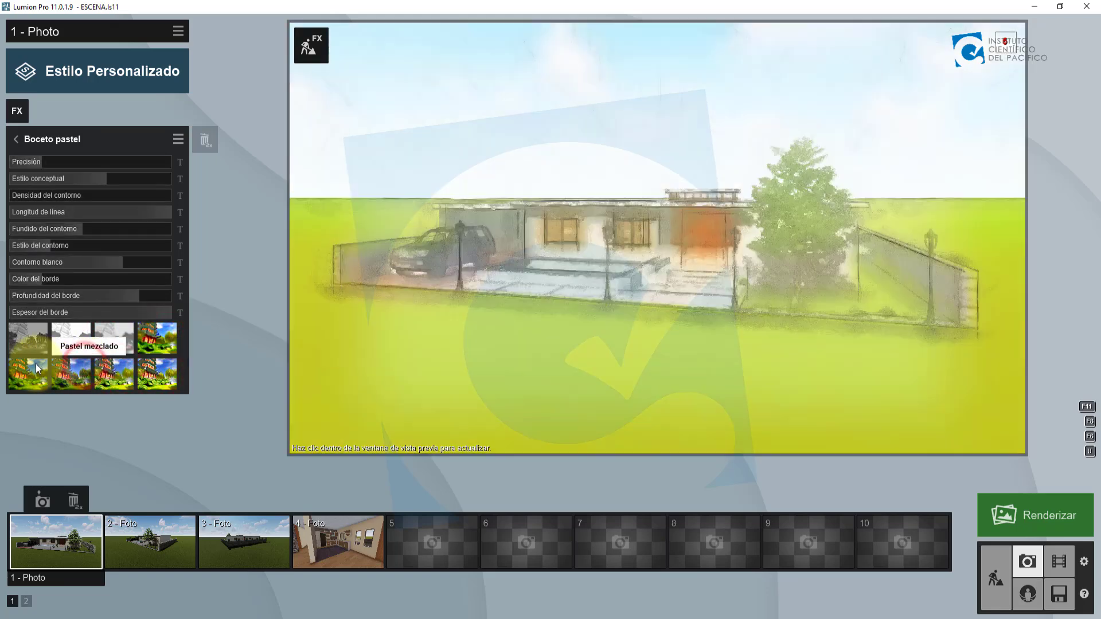
pyautogui.click(31, 336)
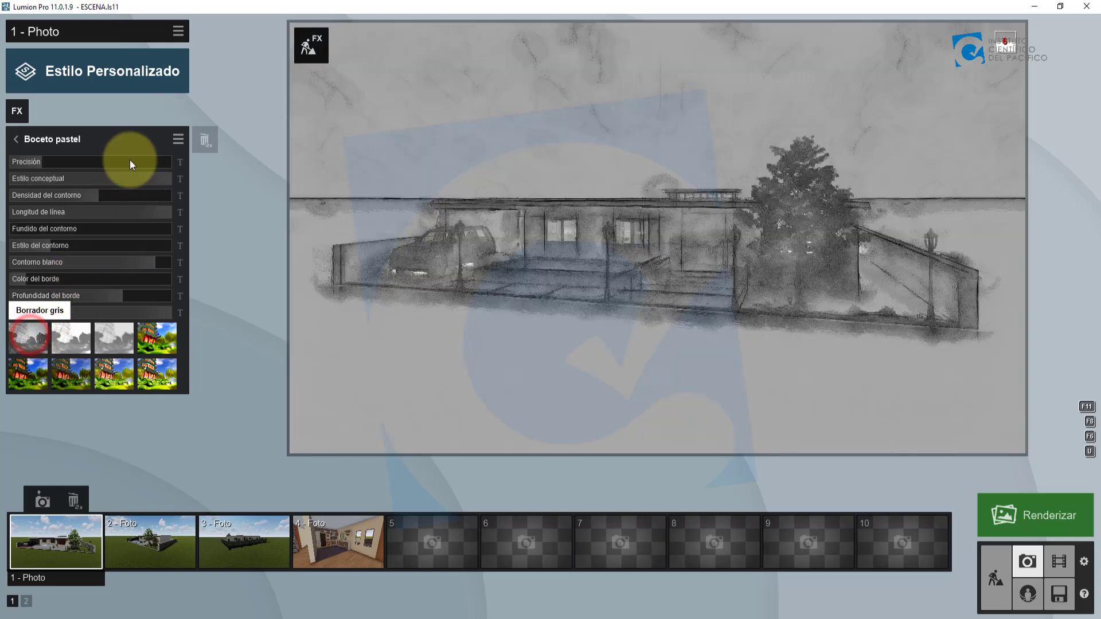
# - Add the Efecto maqueta effect from the Artístico 2 category to the first photo
pyautogui.click(17, 113)
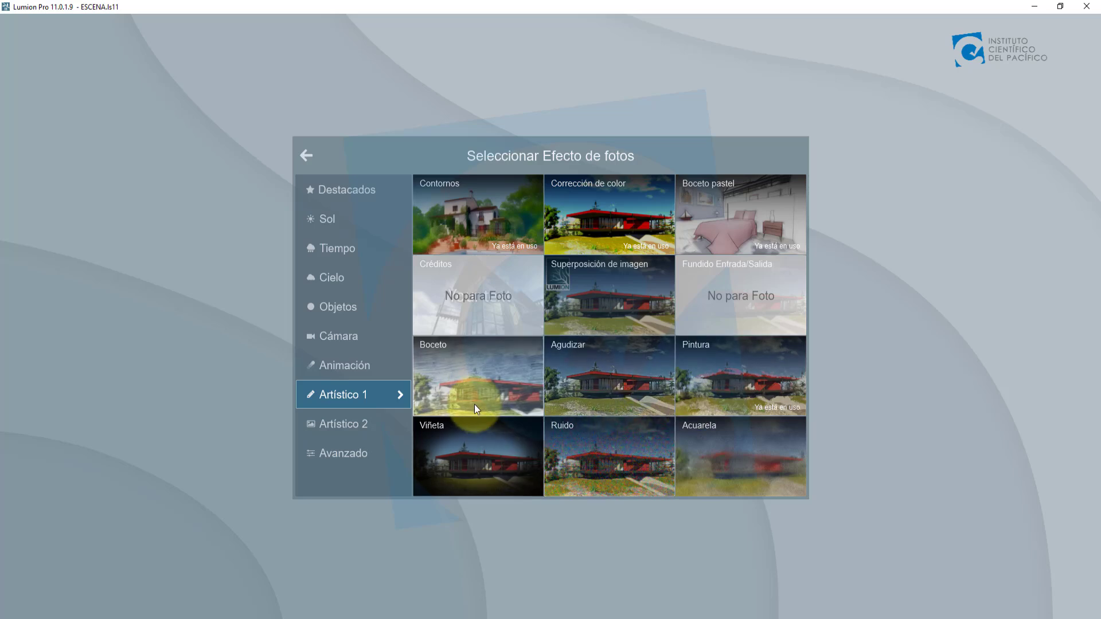
pyautogui.click(363, 429)
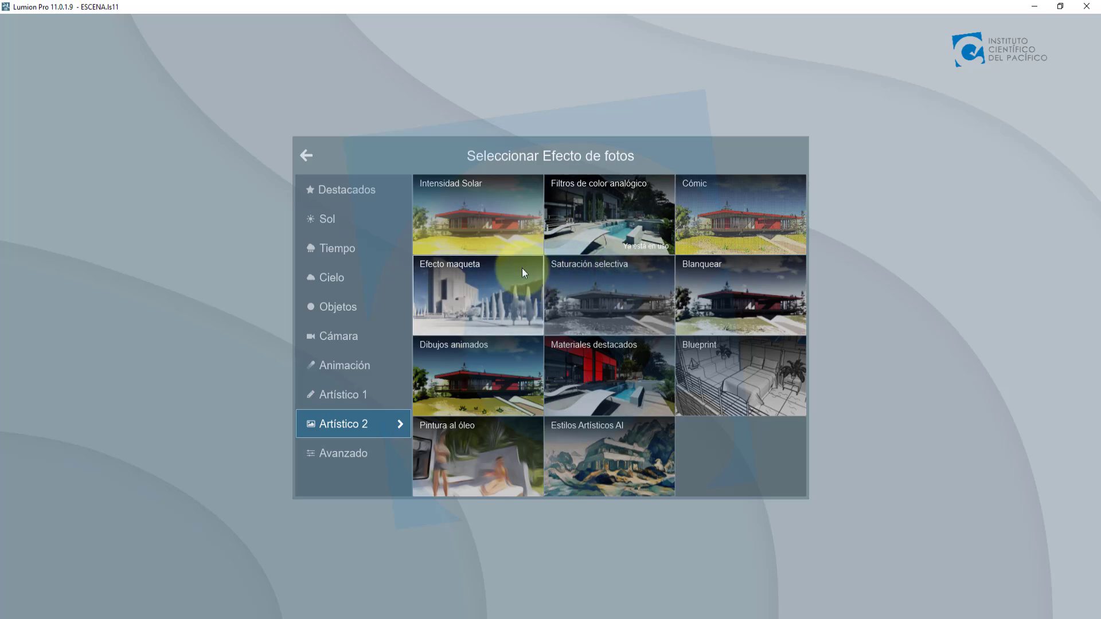
pyautogui.click(497, 294)
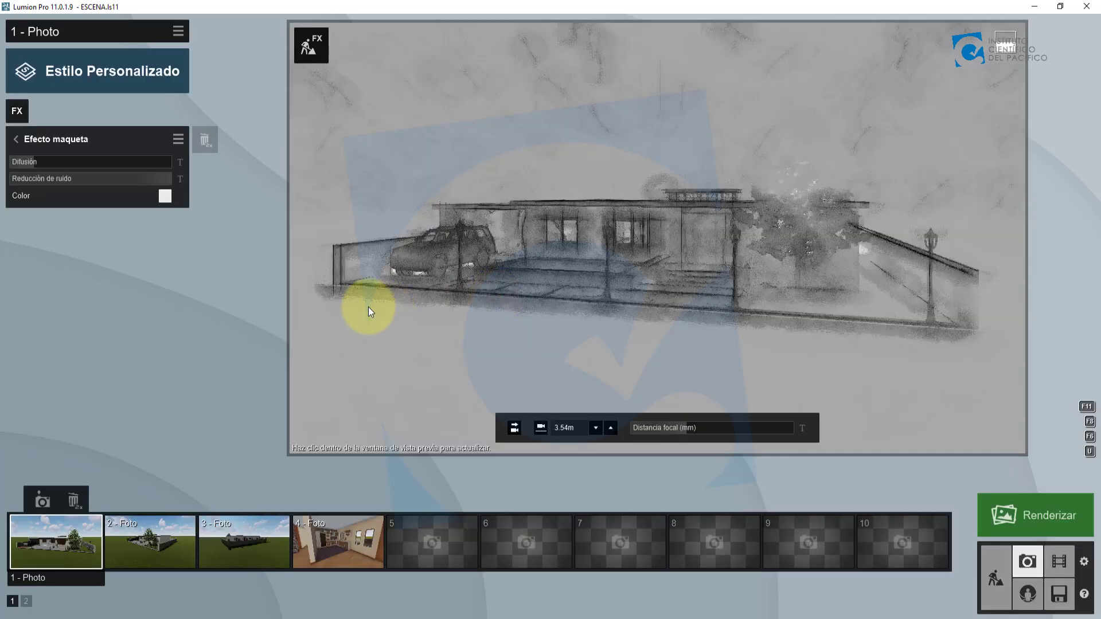
# - Delete the Boceto pastel, Contornos and Pintura effects from the first photo's effect stack
pyautogui.click(15, 140)
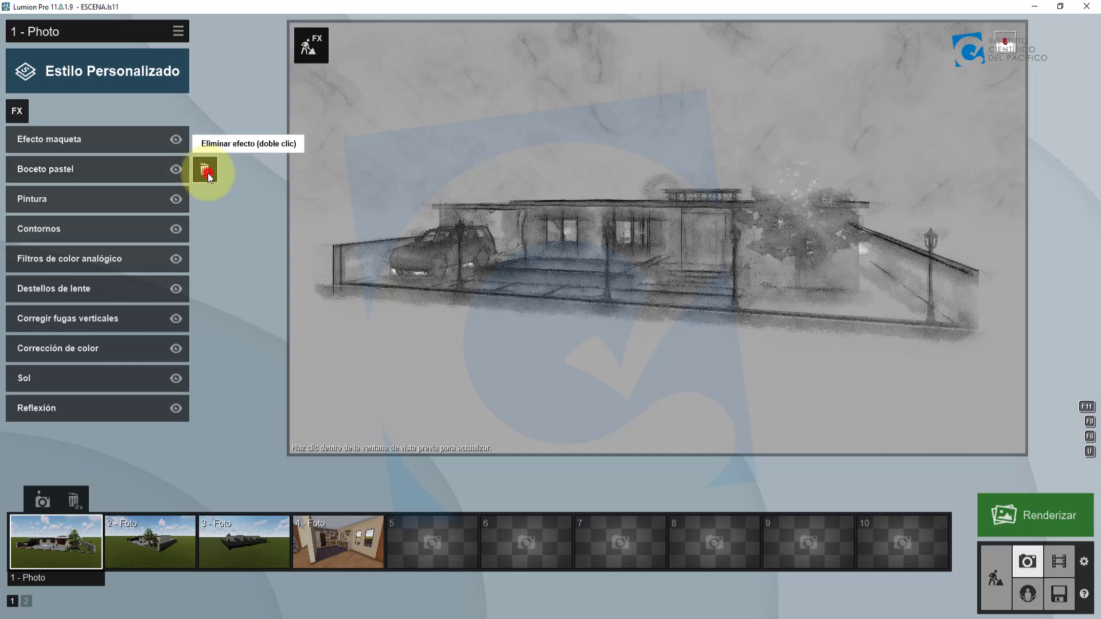
pyautogui.doubleClick(207, 173)
pyautogui.doubleClick(200, 202)
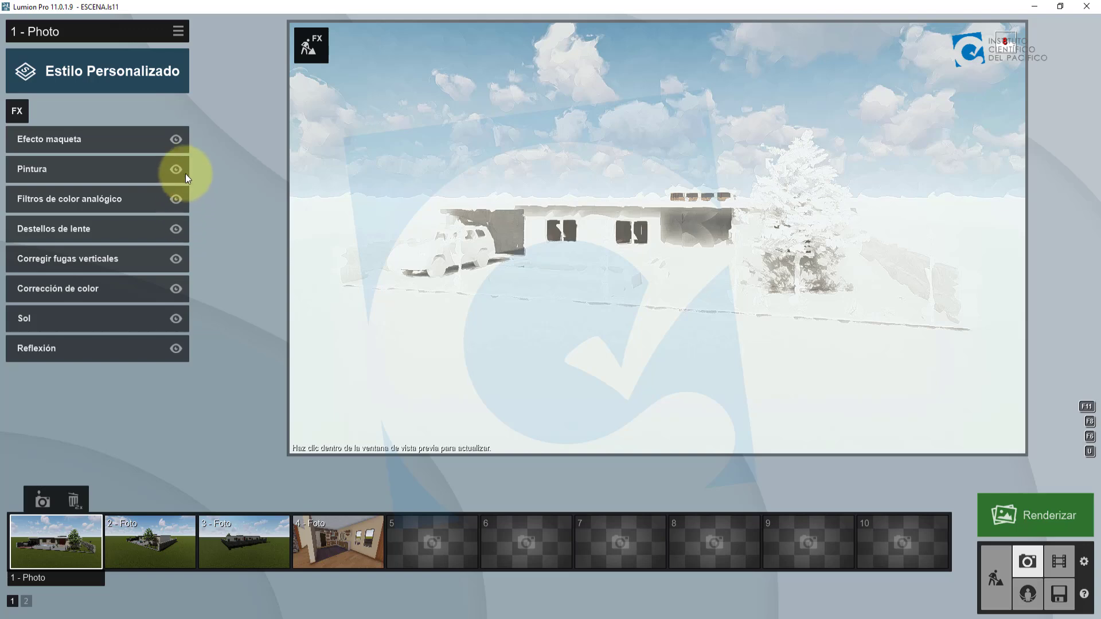
pyautogui.moveTo(183, 164)
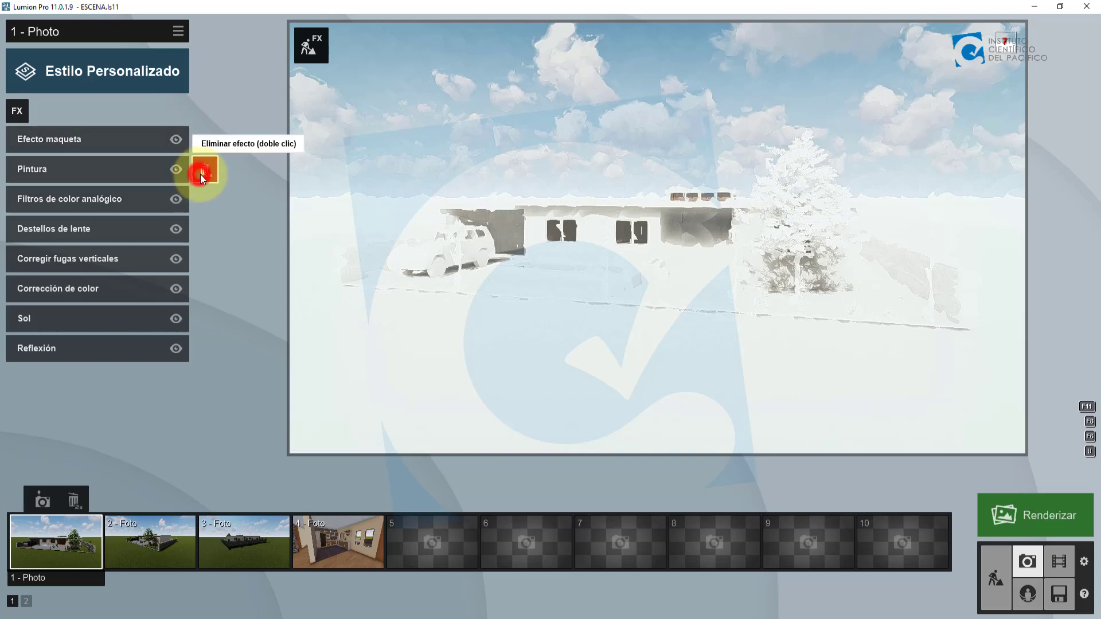
pyautogui.doubleClick(200, 175)
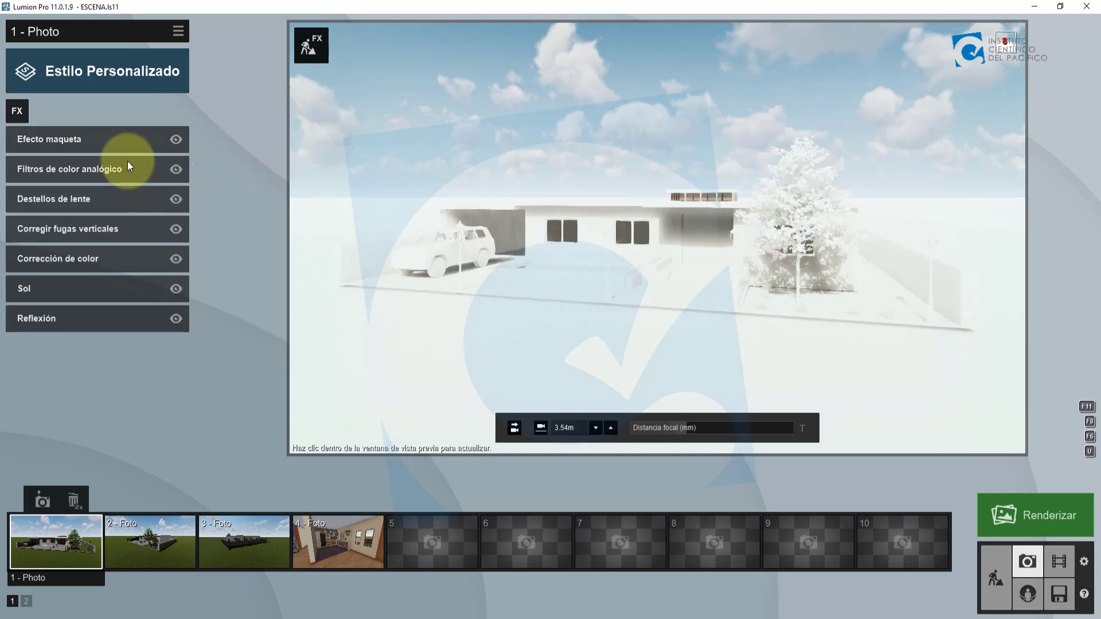
# - In Efecto maqueta, lower Difusión to 0.1 and leave Reducción de ruido near its maximum
pyautogui.click(107, 142)
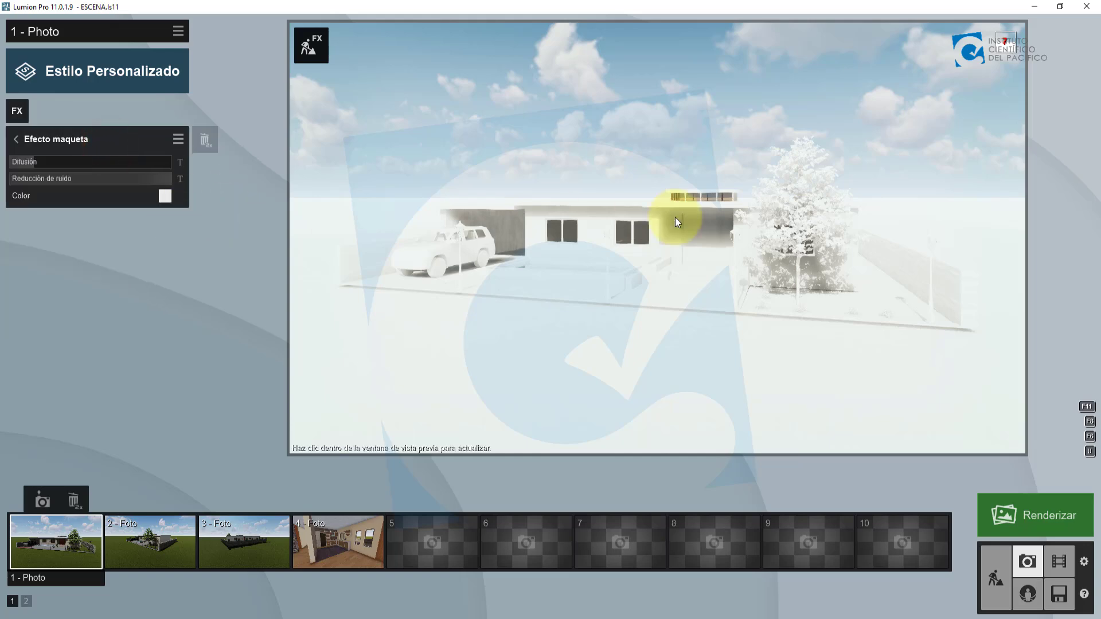
pyautogui.moveTo(656, 283)
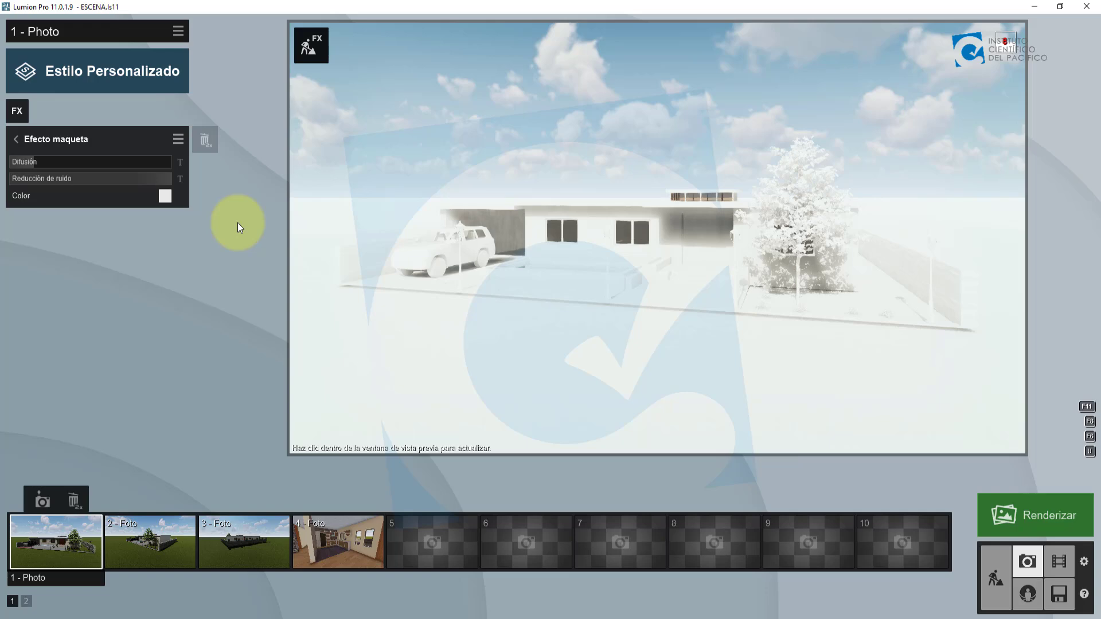
pyautogui.moveTo(32, 161)
pyautogui.keyDown('shift'); pyautogui.mouseDown()
pyautogui.moveTo(100, 164)
pyautogui.moveTo(16, 166)
pyautogui.mouseUp(); pyautogui.keyUp('shift')
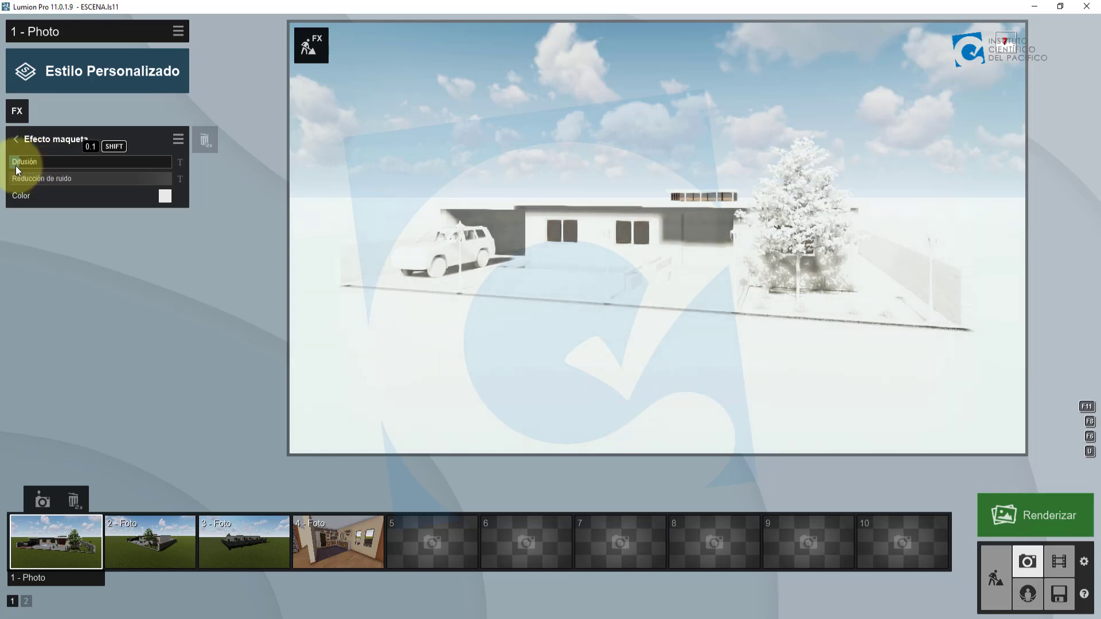
pyautogui.moveTo(153, 180); pyautogui.dragTo(215, 184)
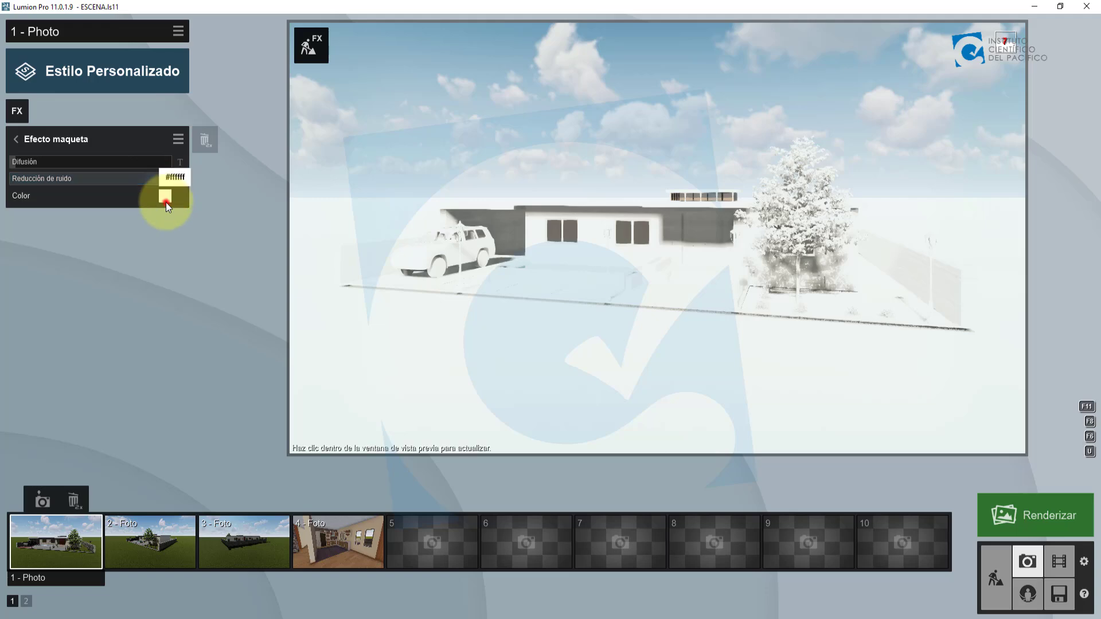
# - Try several red shades for the Efecto maqueta color and settle on a very pale, nearly white pink
pyautogui.click(165, 196)
pyautogui.click(239, 149)
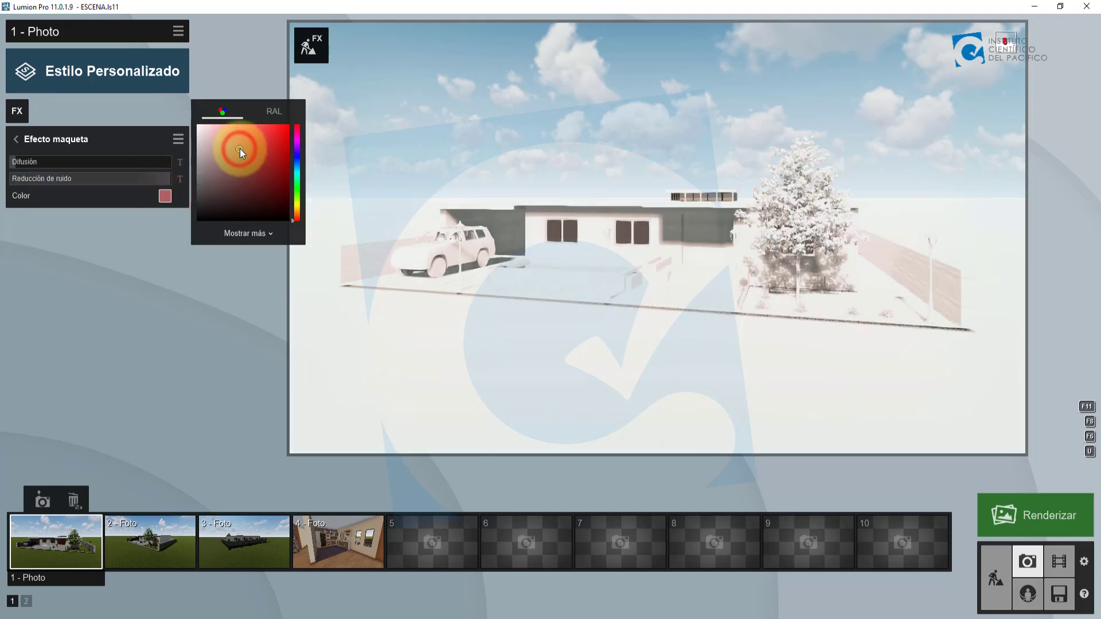
pyautogui.click(271, 142)
pyautogui.click(266, 162)
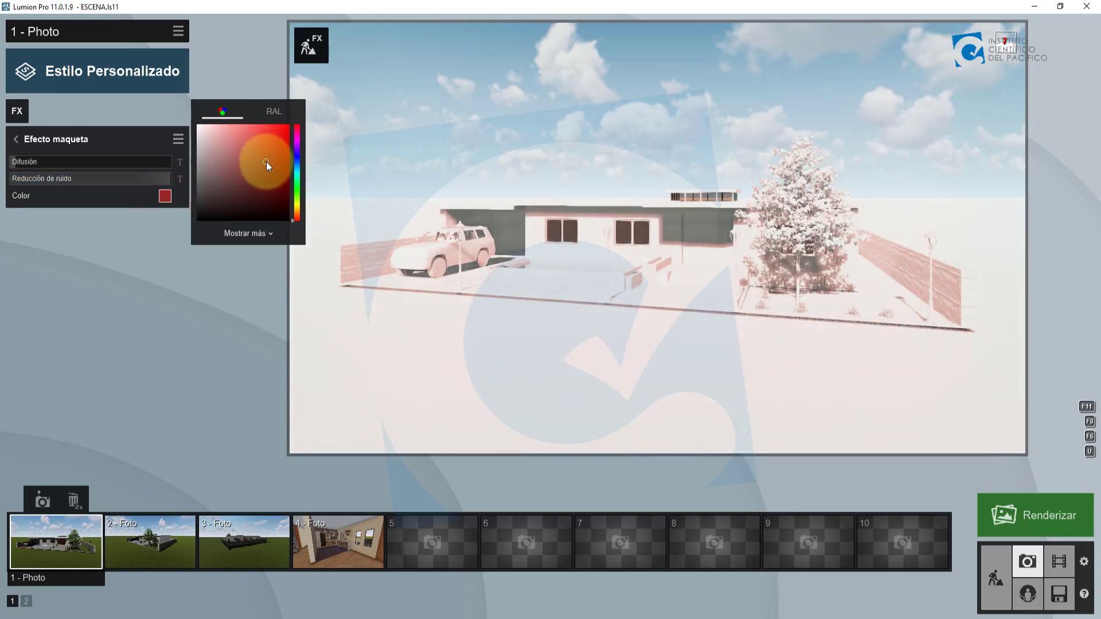
pyautogui.click(203, 124)
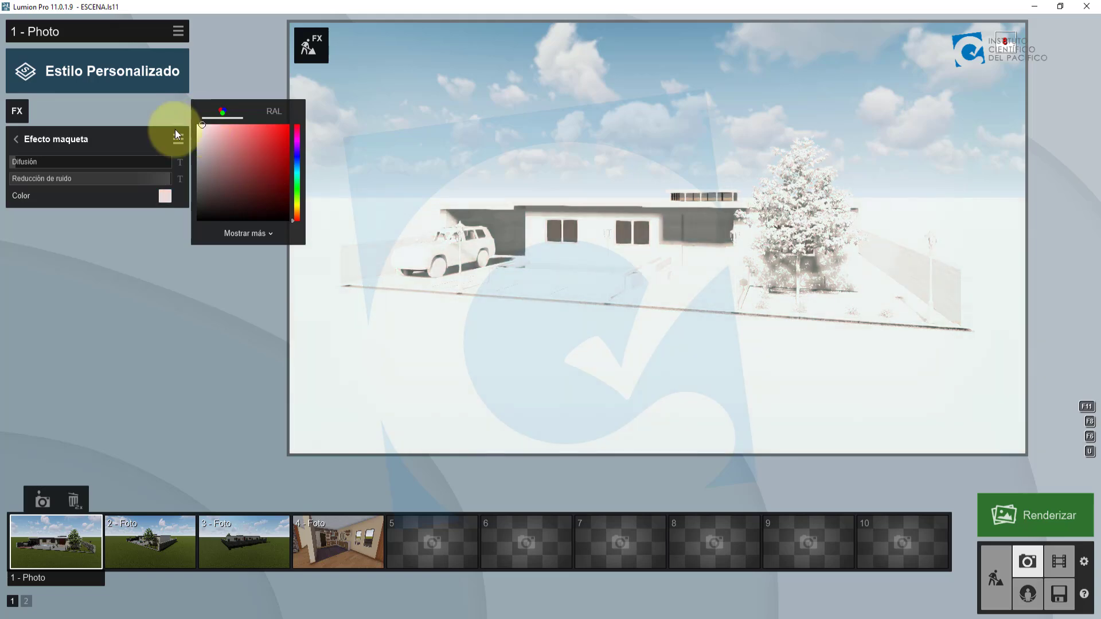
pyautogui.click(162, 269)
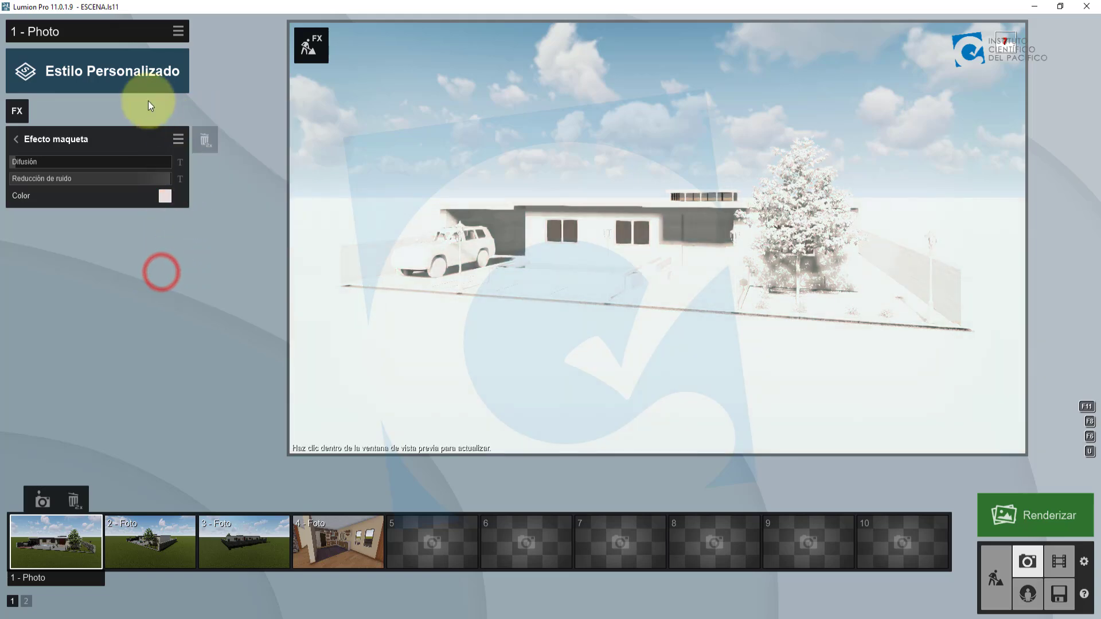
# - Add the Blueprint effect from Artístico 2 to the first photo and raise its Fase to 0.6
pyautogui.click(17, 114)
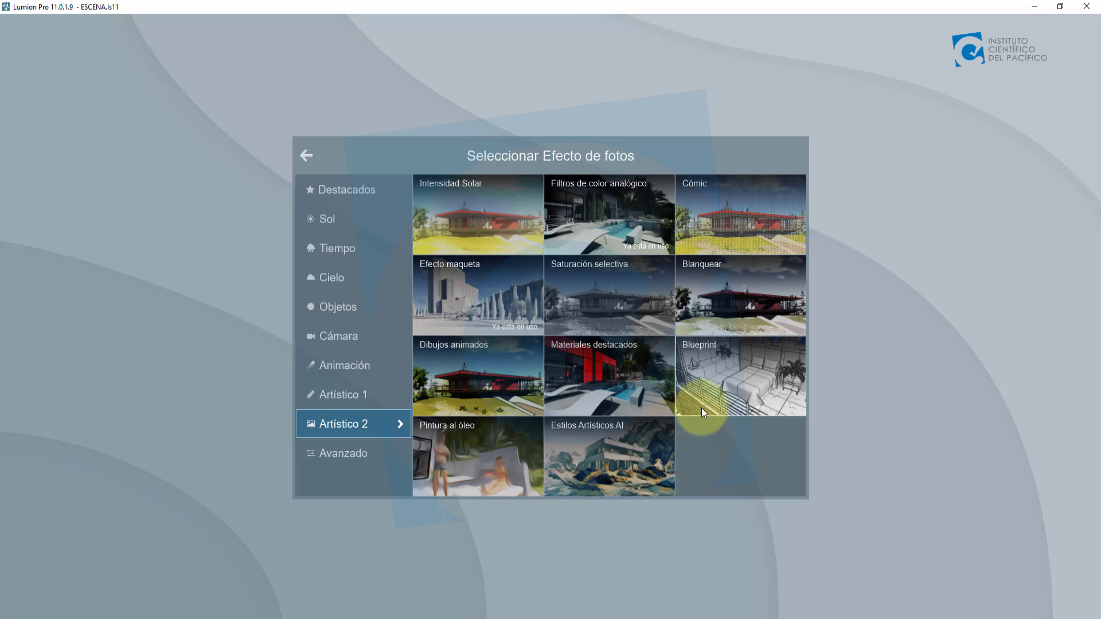
pyautogui.click(735, 393)
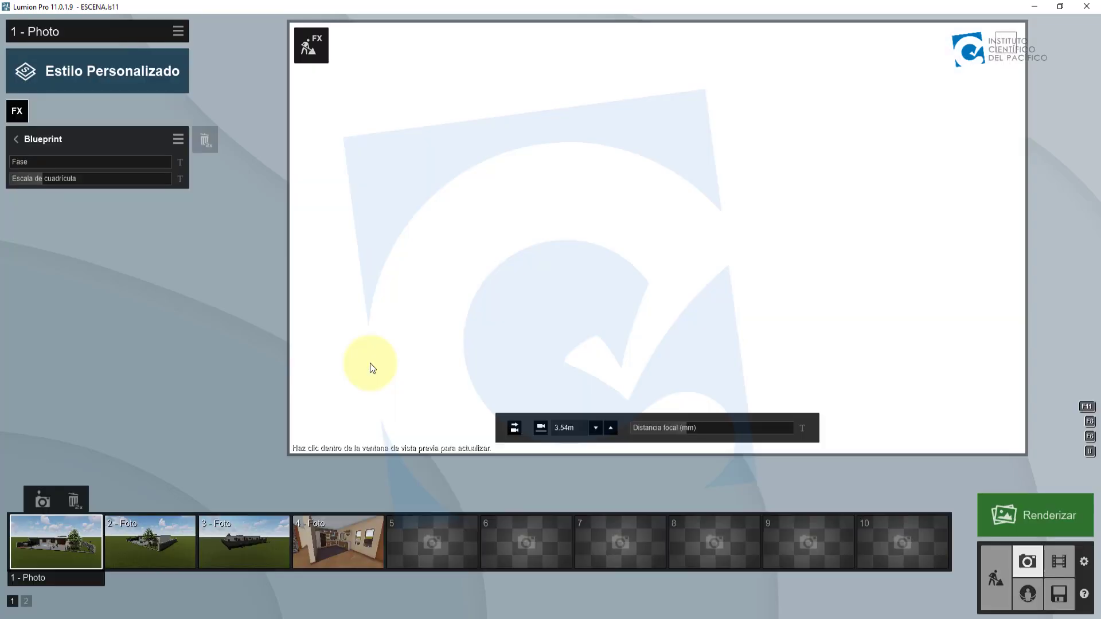
pyautogui.moveTo(39, 164)
pyautogui.mouseDown()
pyautogui.moveTo(26, 164)
pyautogui.moveTo(93, 167)
pyautogui.mouseUp()
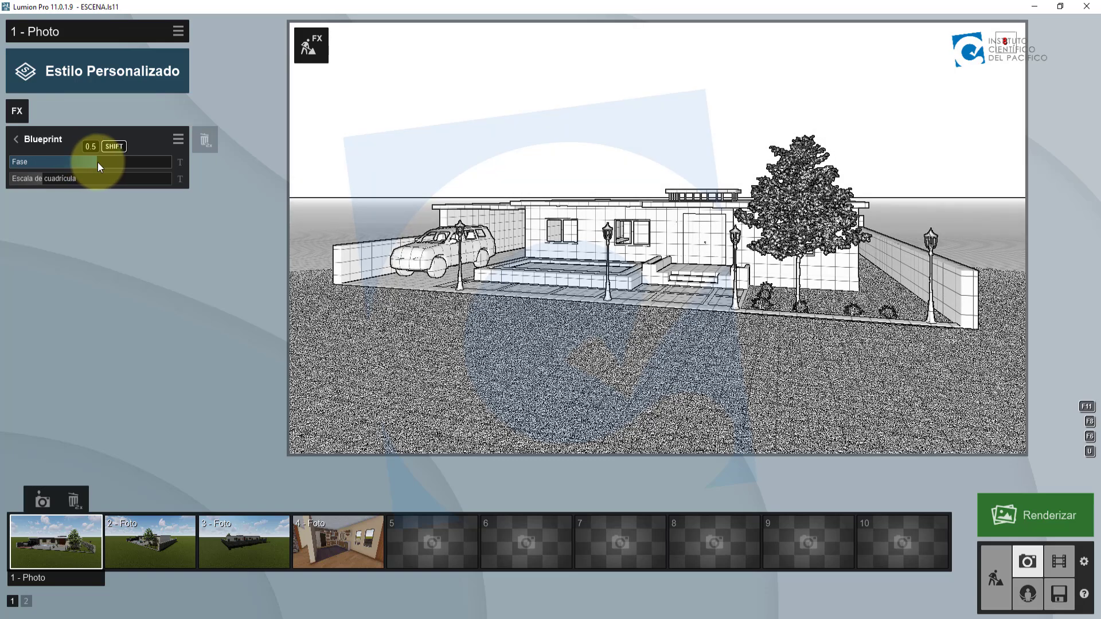
pyautogui.moveTo(100, 164); pyautogui.dragTo(111, 164)
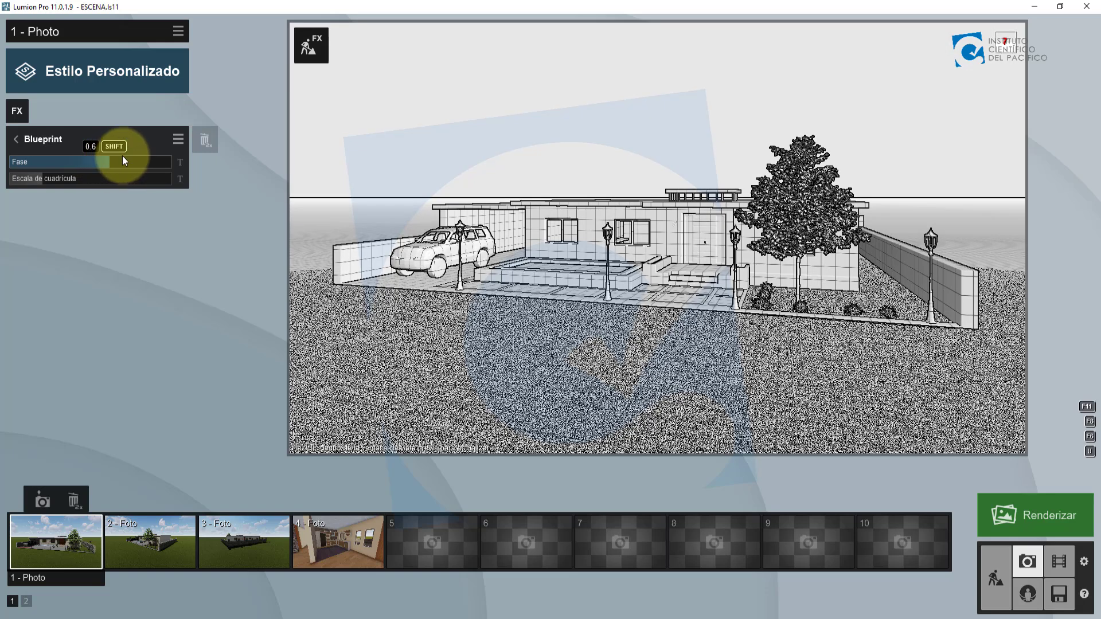
# - In the Blueprint effect, set Escala de cuadrícula to 0.3 m and lower Fase to 0.5
pyautogui.moveTo(80, 180); pyautogui.dragTo(32, 180)
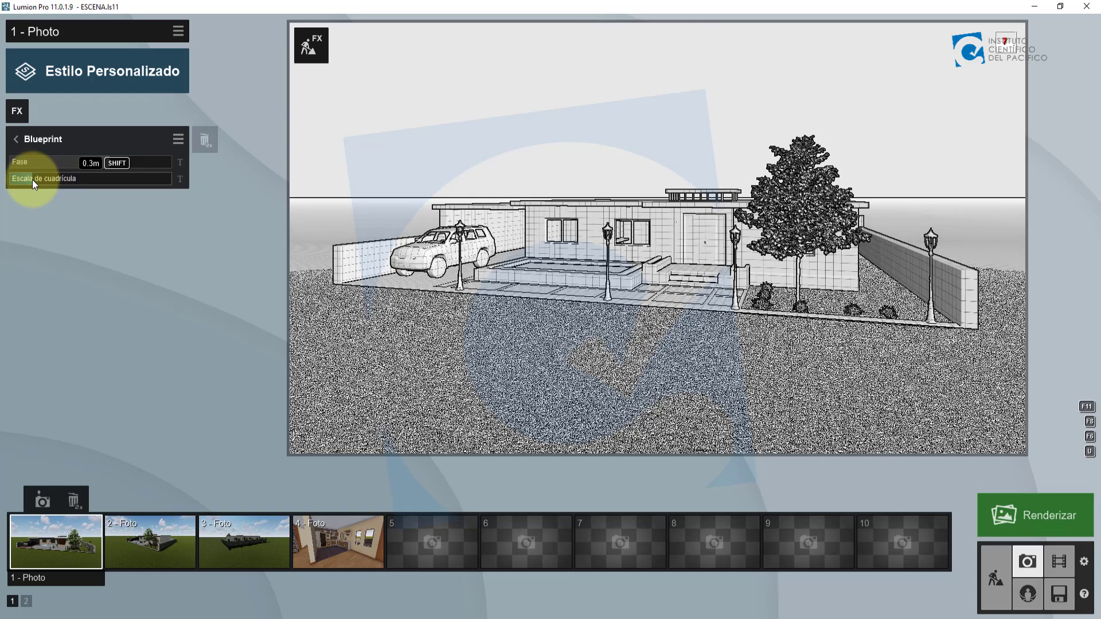
pyautogui.click(110, 165)
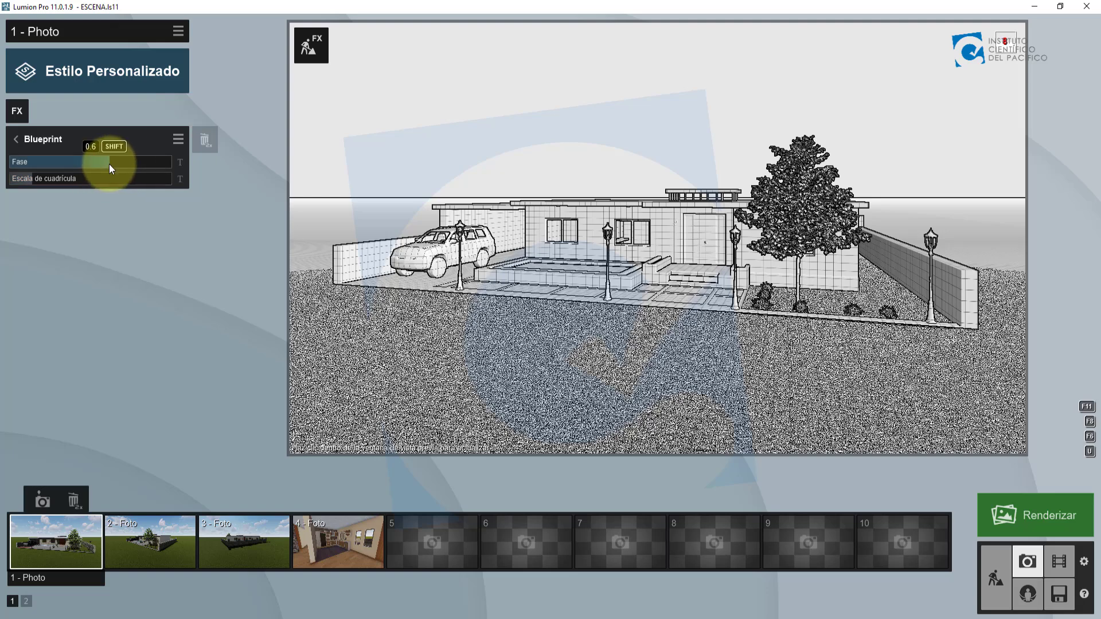
pyautogui.moveTo(114, 163)
pyautogui.mouseDown()
pyautogui.moveTo(125, 161)
pyautogui.moveTo(85, 160)
pyautogui.moveTo(164, 162)
pyautogui.moveTo(95, 160)
pyautogui.mouseUp()
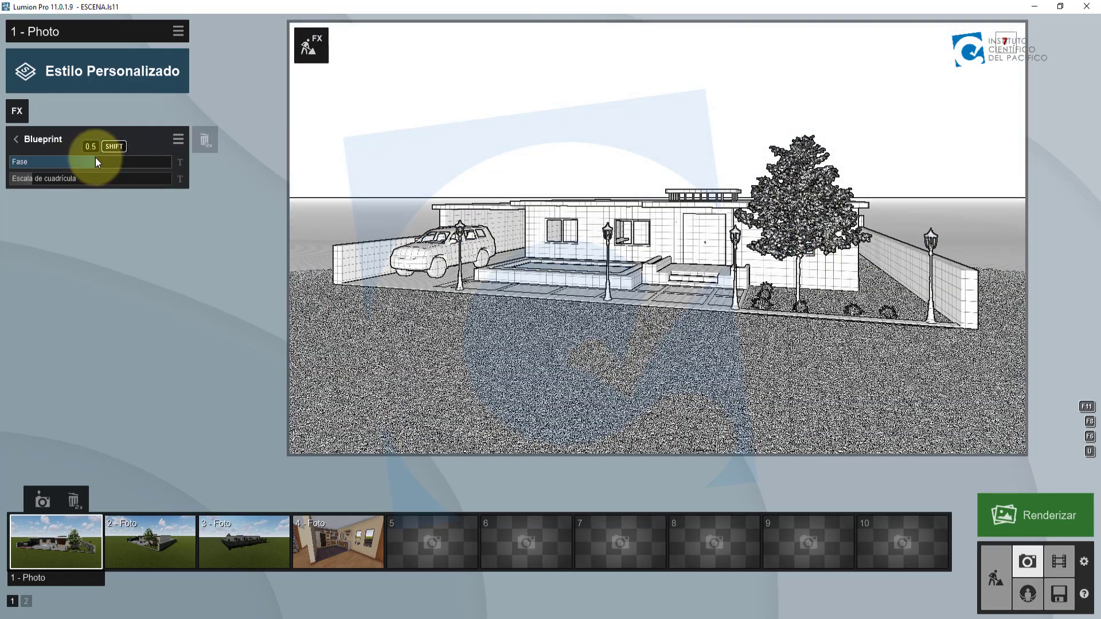
# - Add the Cómic effect from Artístico 2 to the first photo and return to the effect stack
pyautogui.click(18, 111)
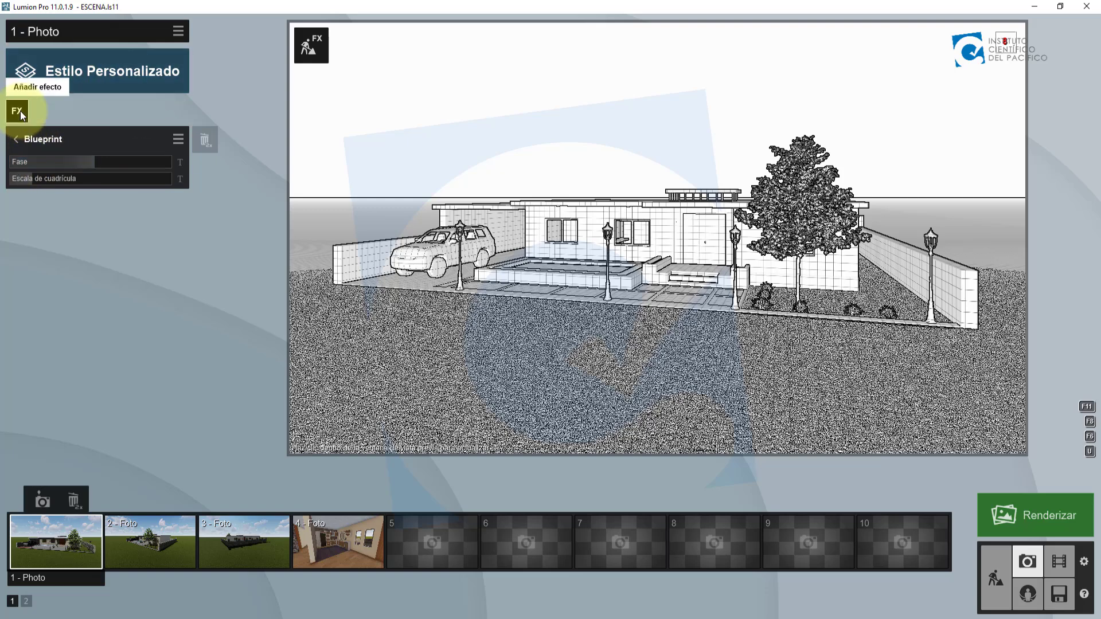
pyautogui.click(19, 111)
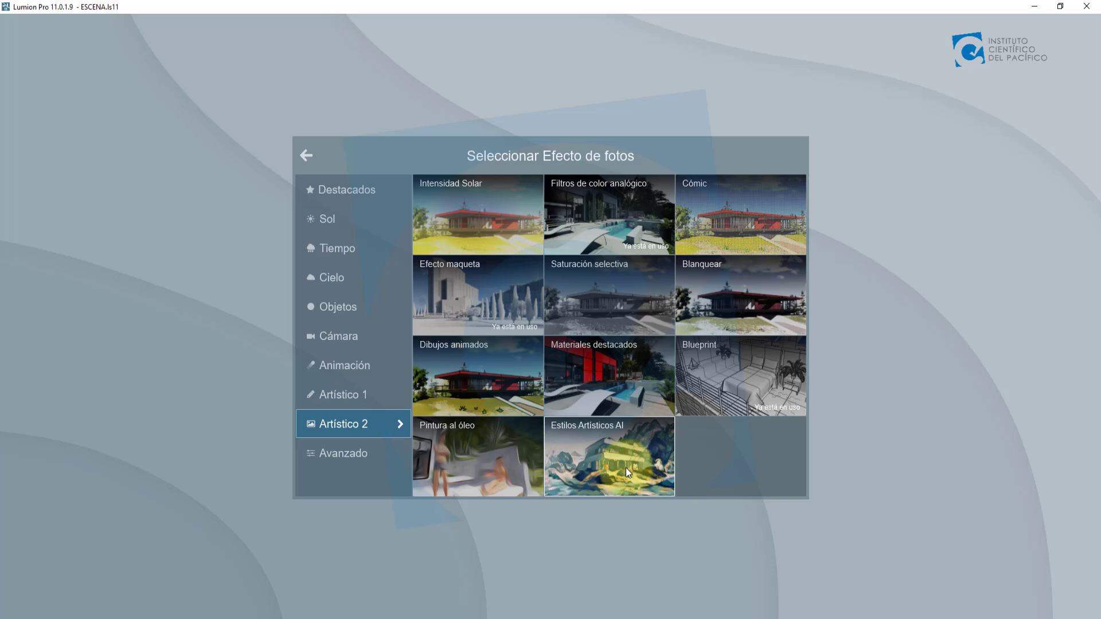
pyautogui.click(738, 198)
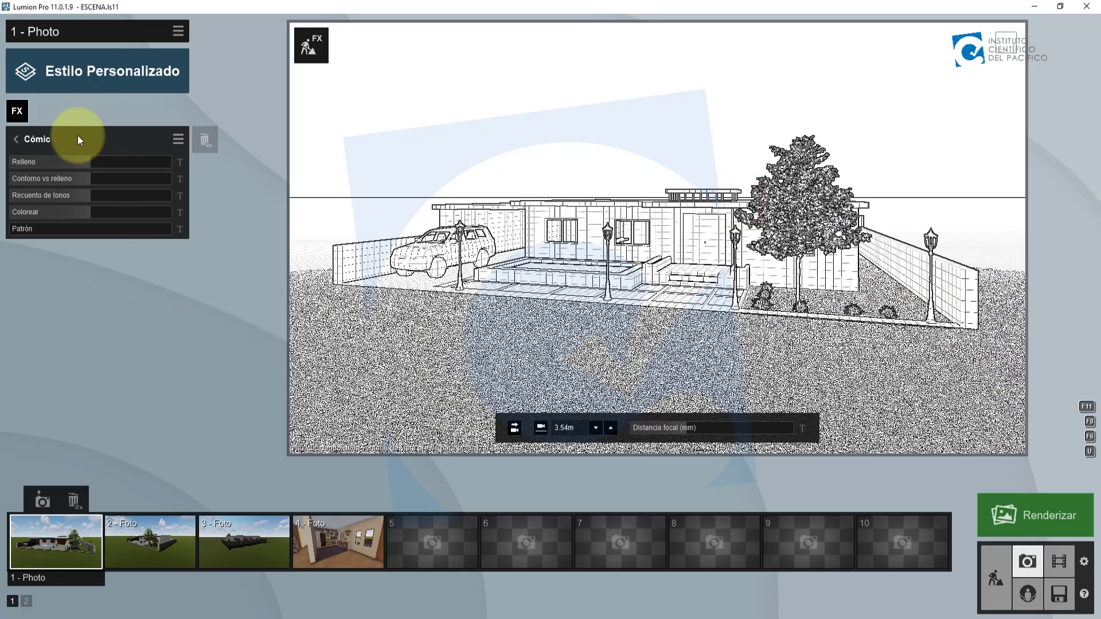
pyautogui.click(15, 140)
# - Delete the Efecto maqueta and Blueprint effects from the first photo's effect stack
pyautogui.moveTo(206, 172)
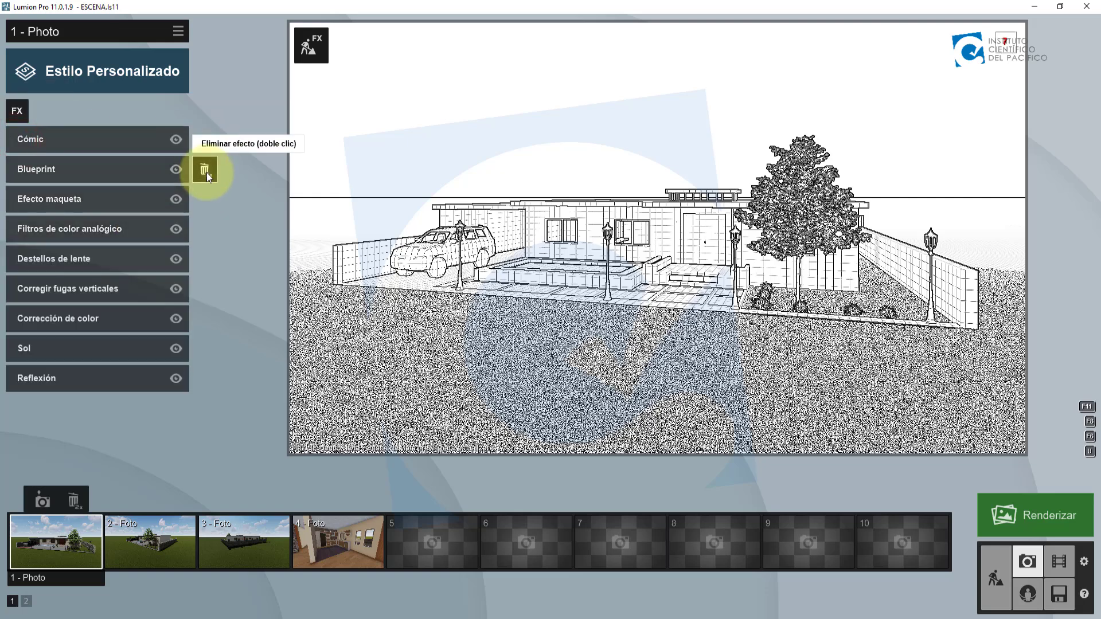
pyautogui.doubleClick(204, 199)
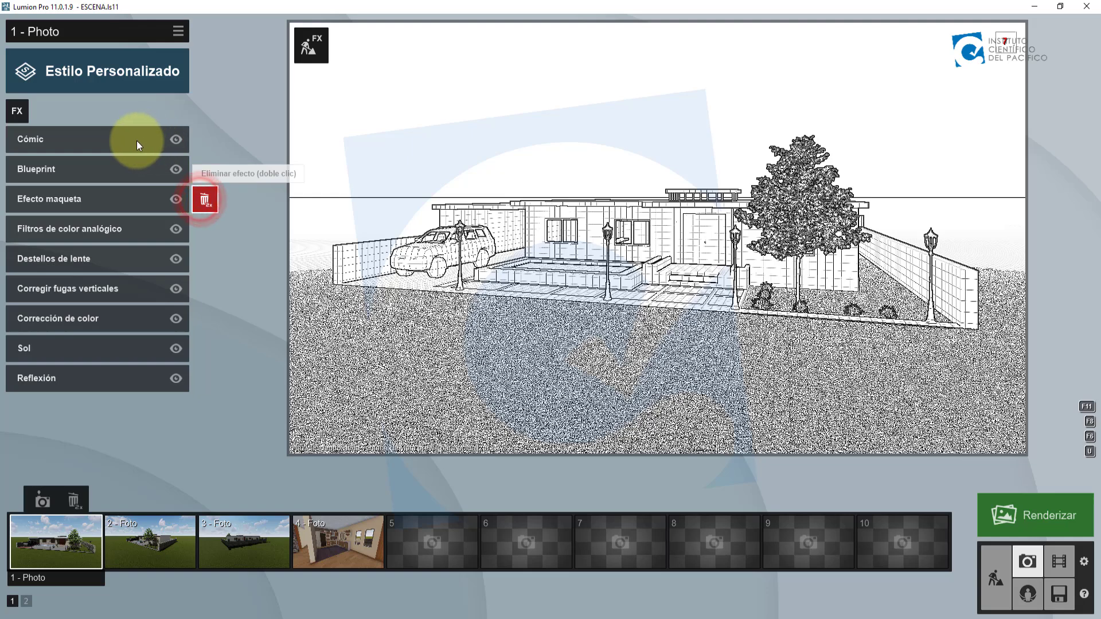
pyautogui.click(107, 172)
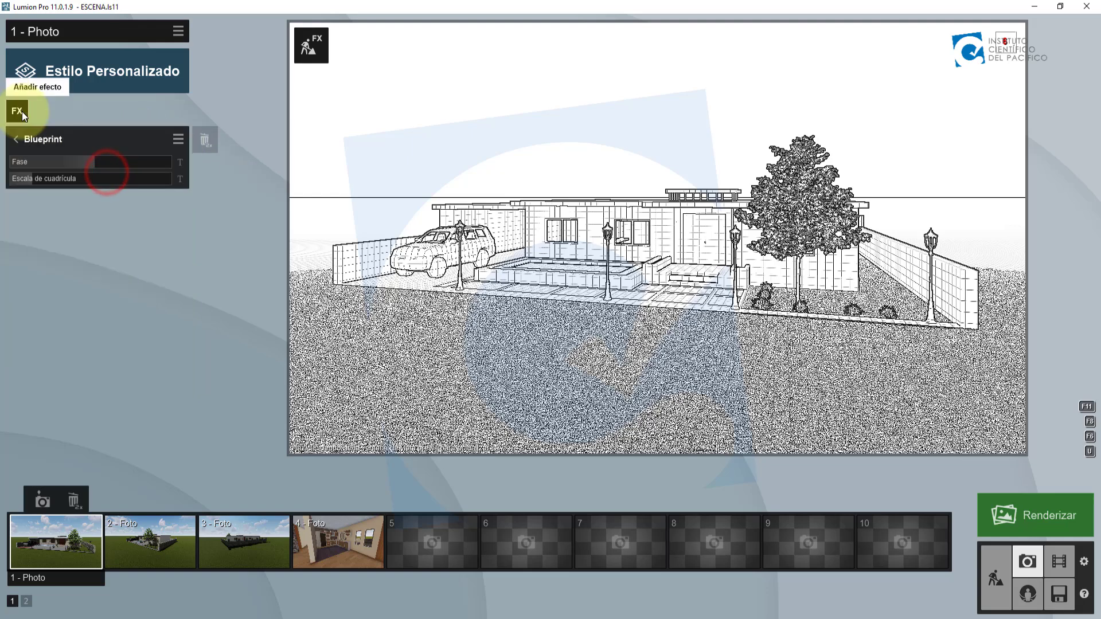
pyautogui.doubleClick(205, 140)
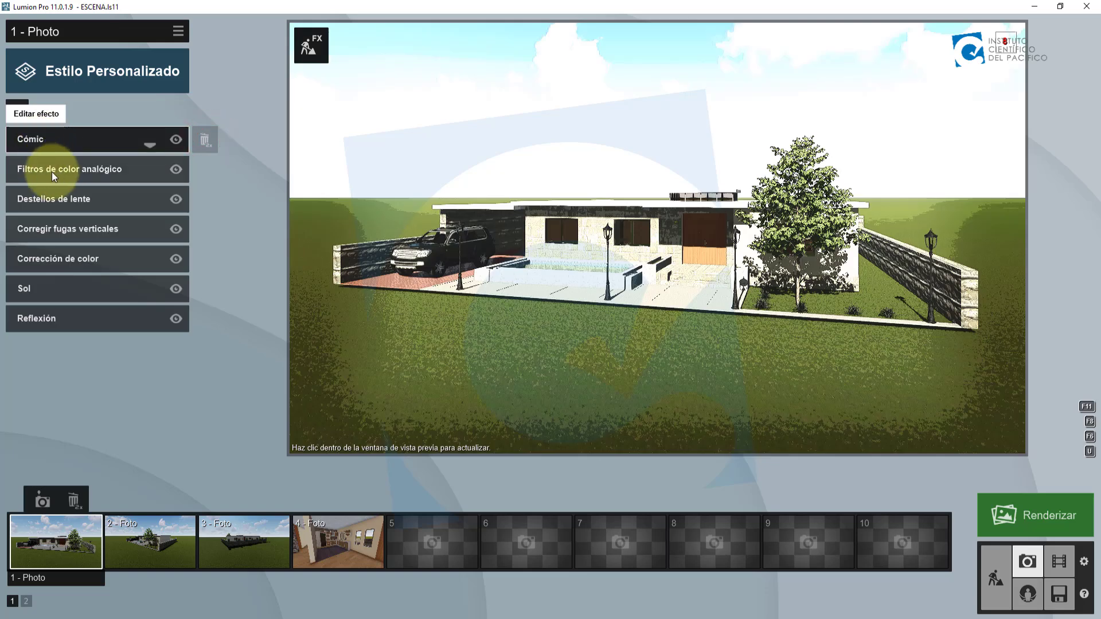
# - Check the Cómic settings, then add the Pintura al óleo effect from Artístico 2 and delete it again
pyautogui.click(75, 144)
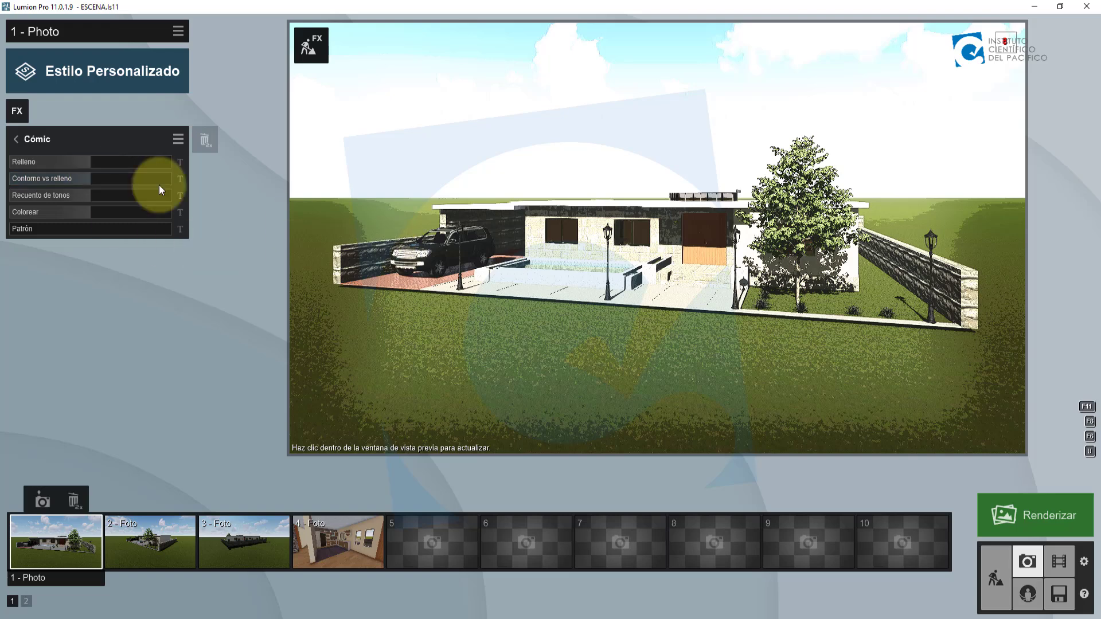
pyautogui.click(18, 109)
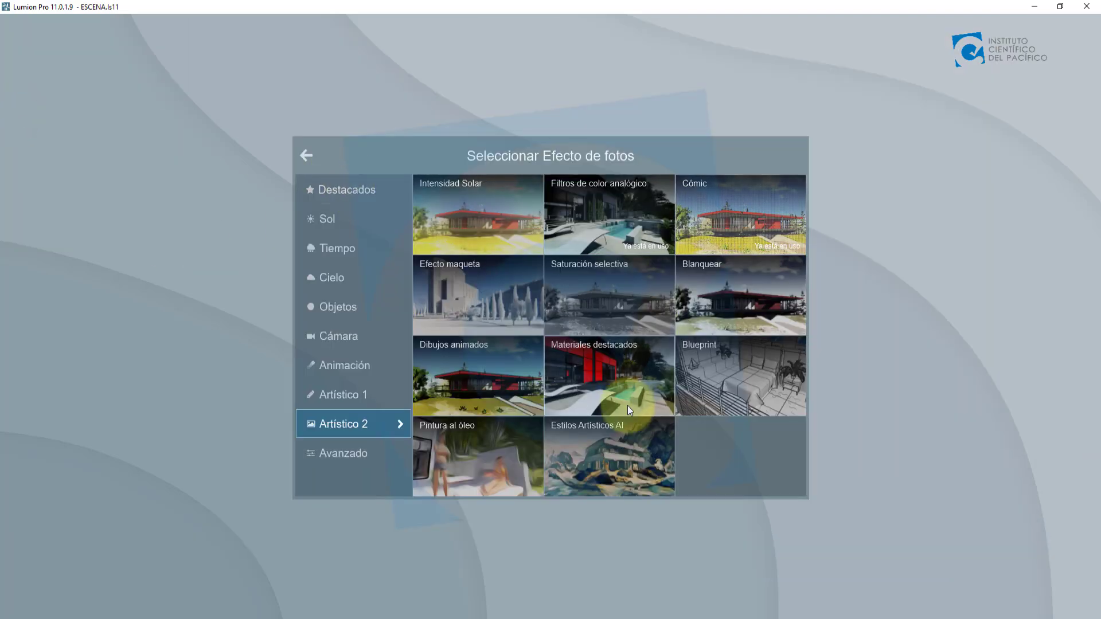
pyautogui.click(511, 450)
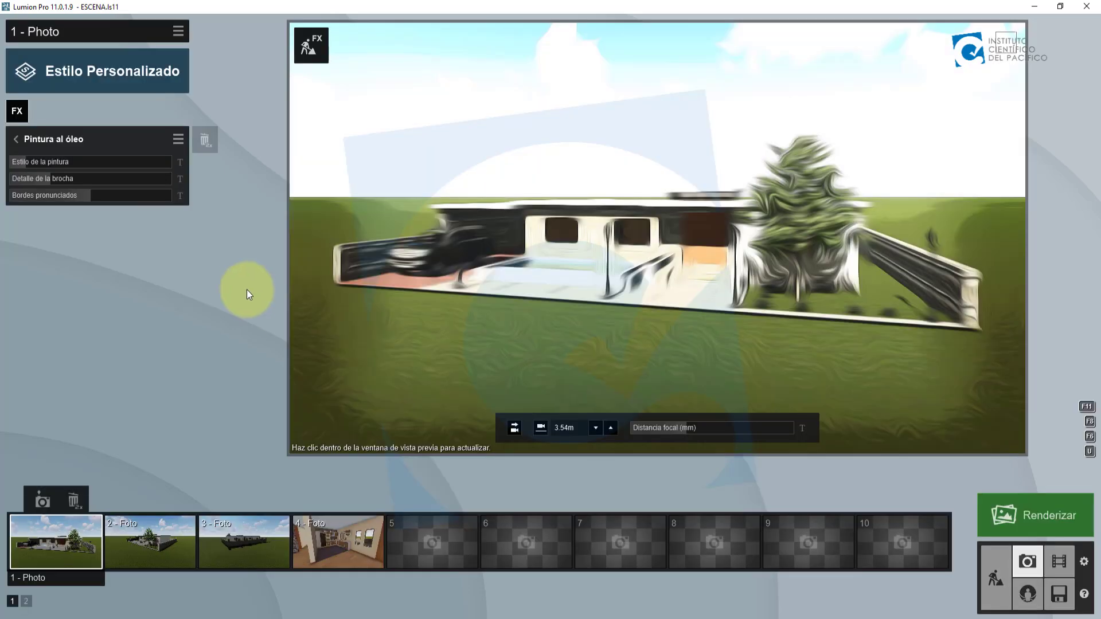
pyautogui.doubleClick(208, 141)
# - Try the El-Greco and Roerich styles of the Estilos Artísticos AI effect on the first photo and remove the effect
pyautogui.click(18, 110)
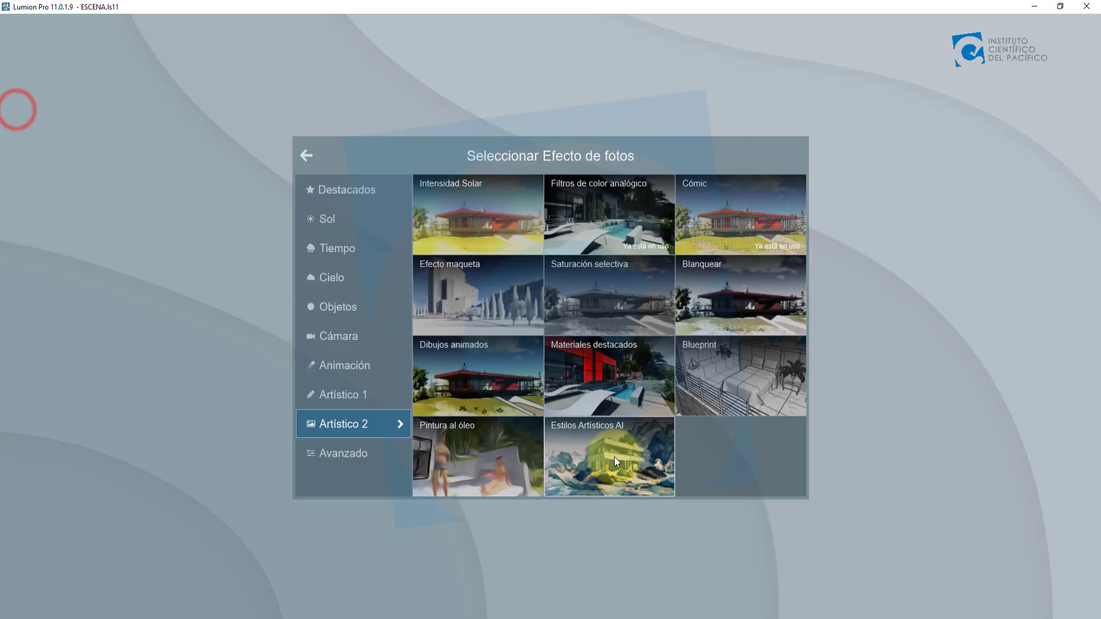
pyautogui.click(612, 464)
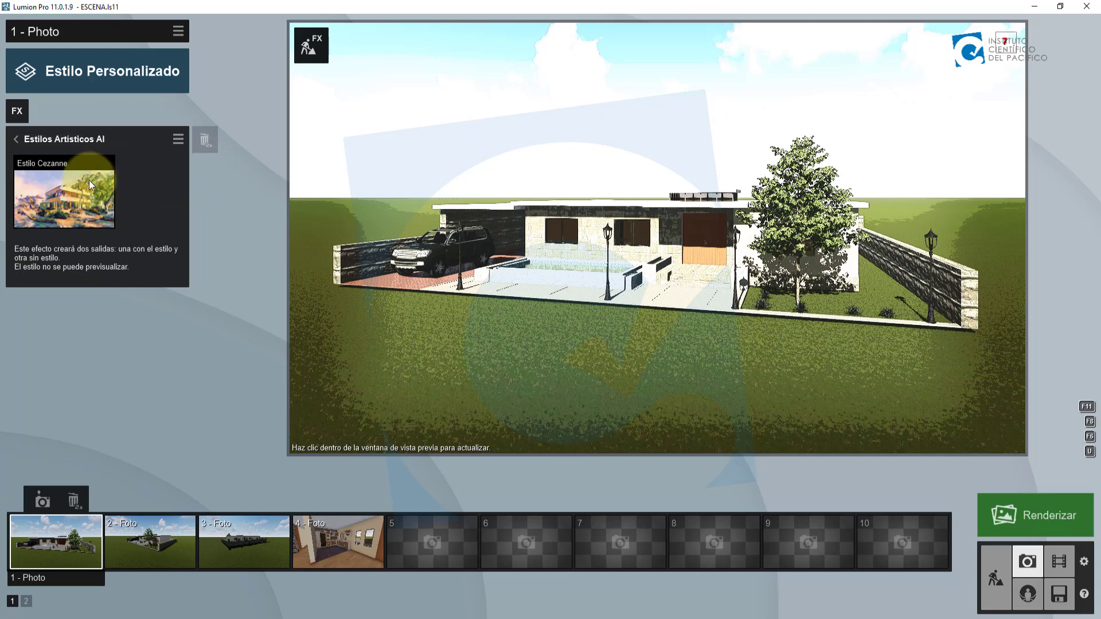
pyautogui.click(109, 206)
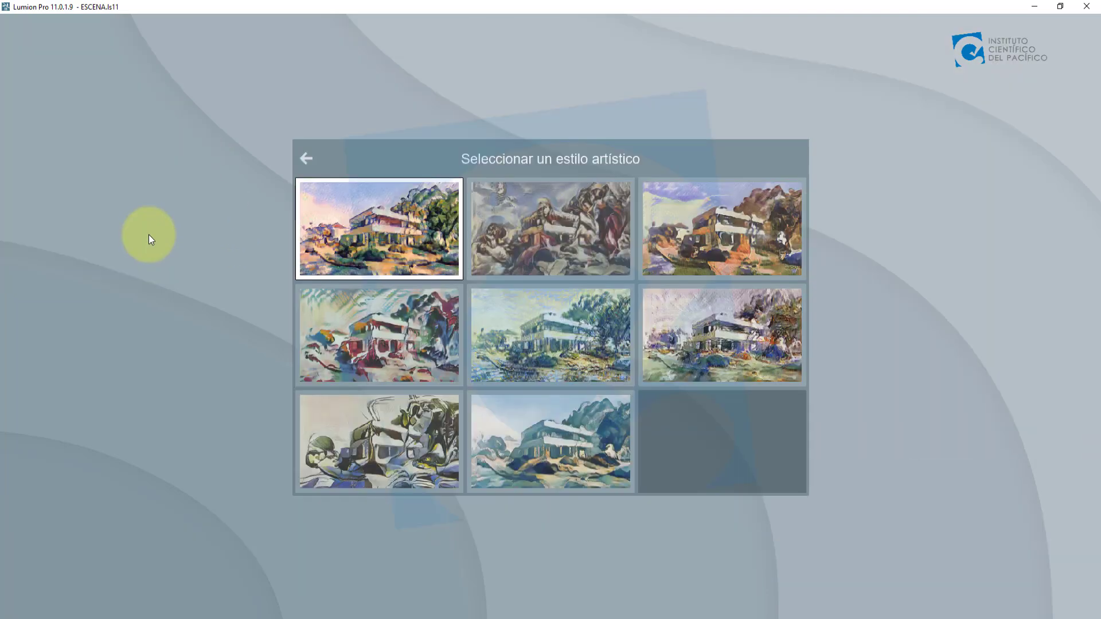
pyautogui.click(563, 215)
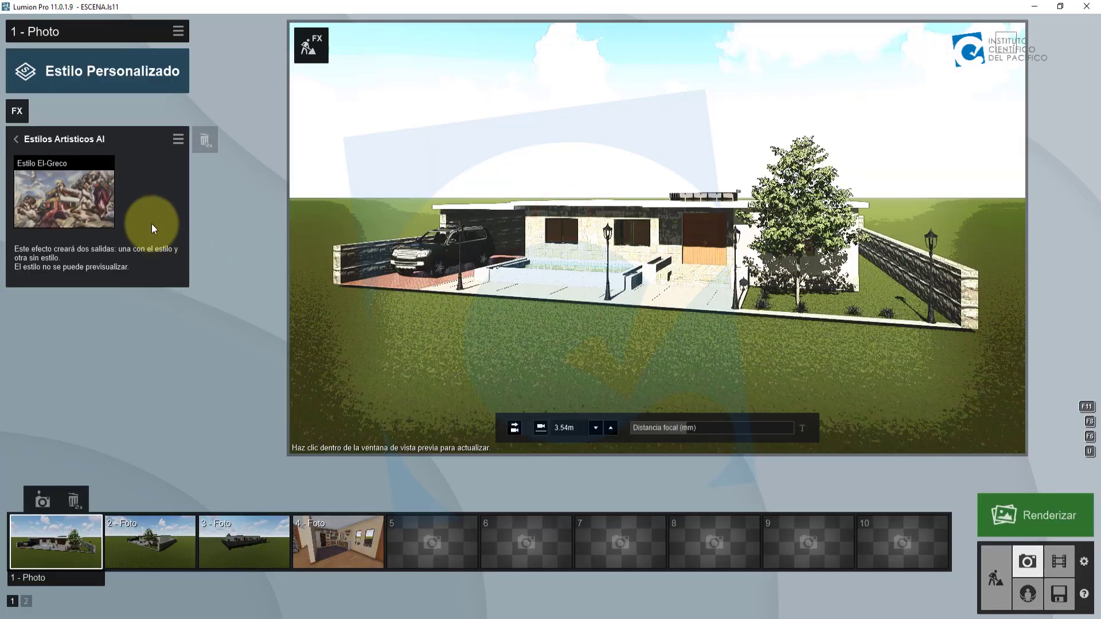
pyautogui.click(91, 201)
pyautogui.click(586, 455)
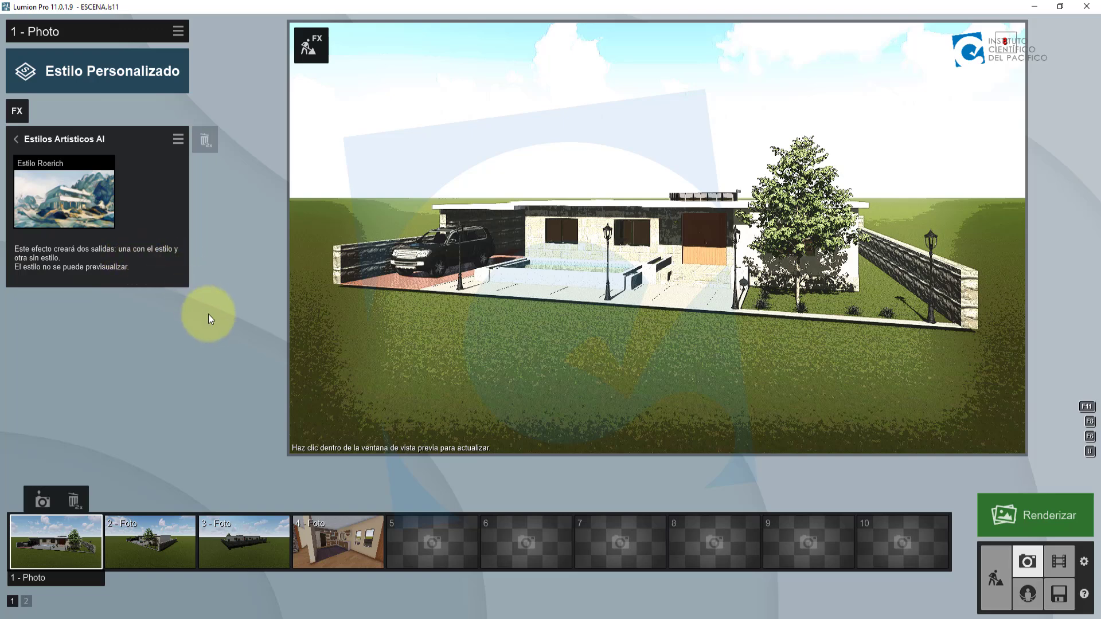
pyautogui.doubleClick(210, 142)
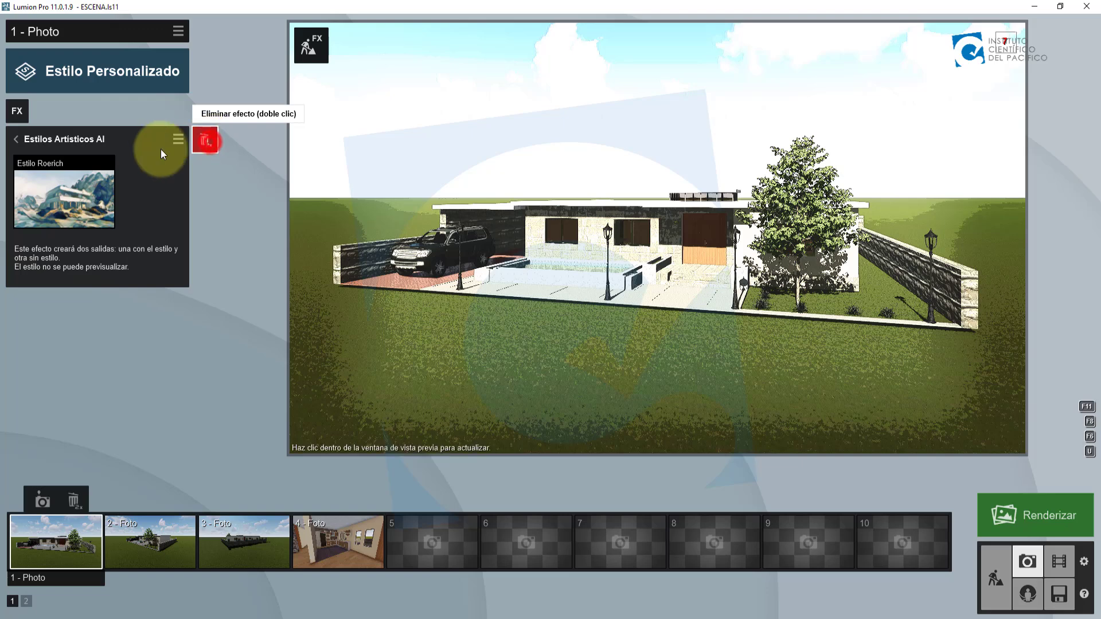
# - Add the Dibujos animados effect from Artístico 2 to the first photo and return to the effect stack
pyautogui.click(19, 111)
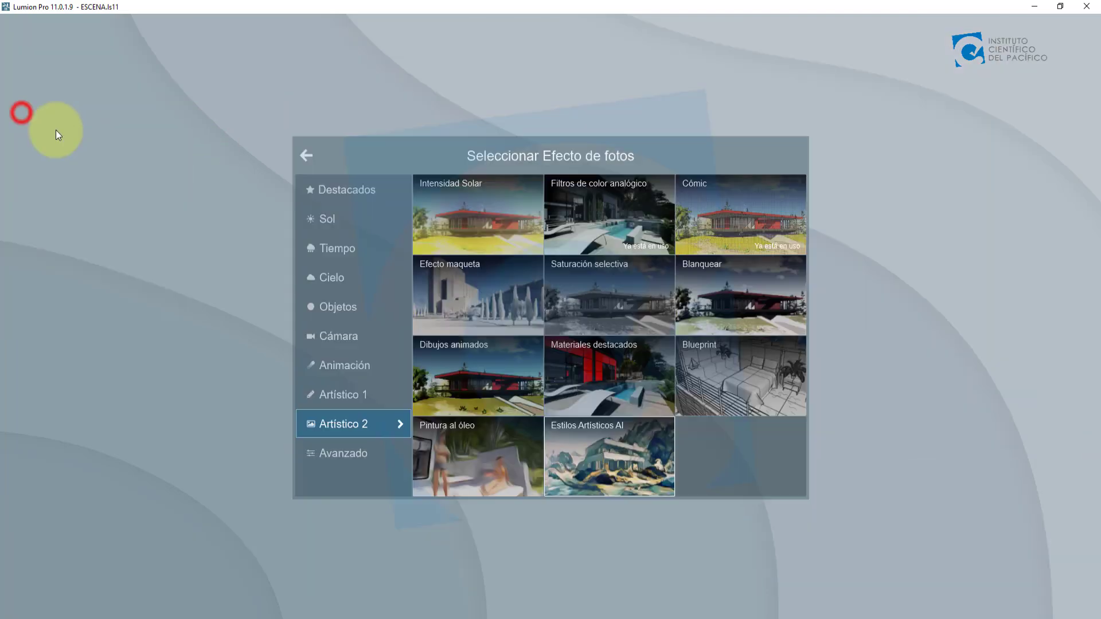
pyautogui.click(496, 379)
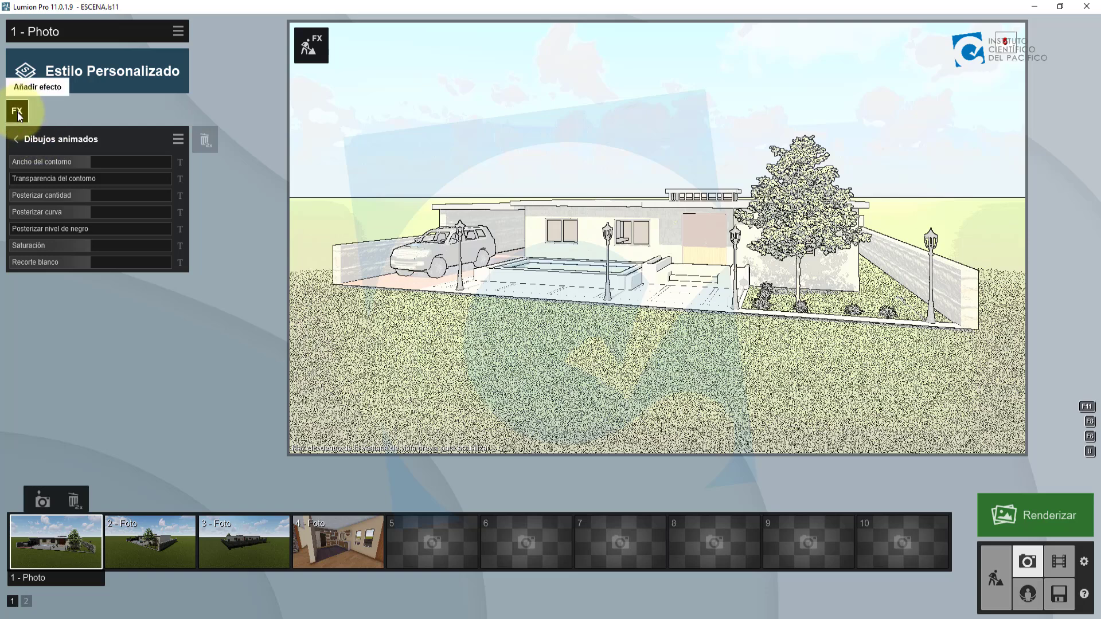
pyautogui.click(16, 140)
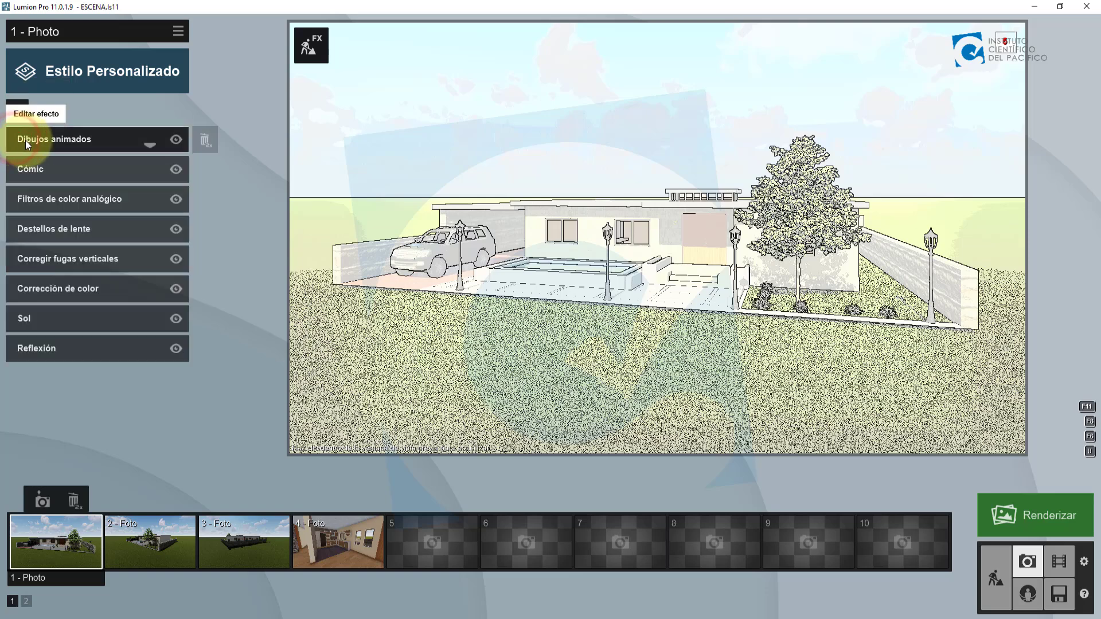
# - Delete the Dibujos animados, Filtros de color analógico and Cómic effects from the first photo
pyautogui.click(208, 142)
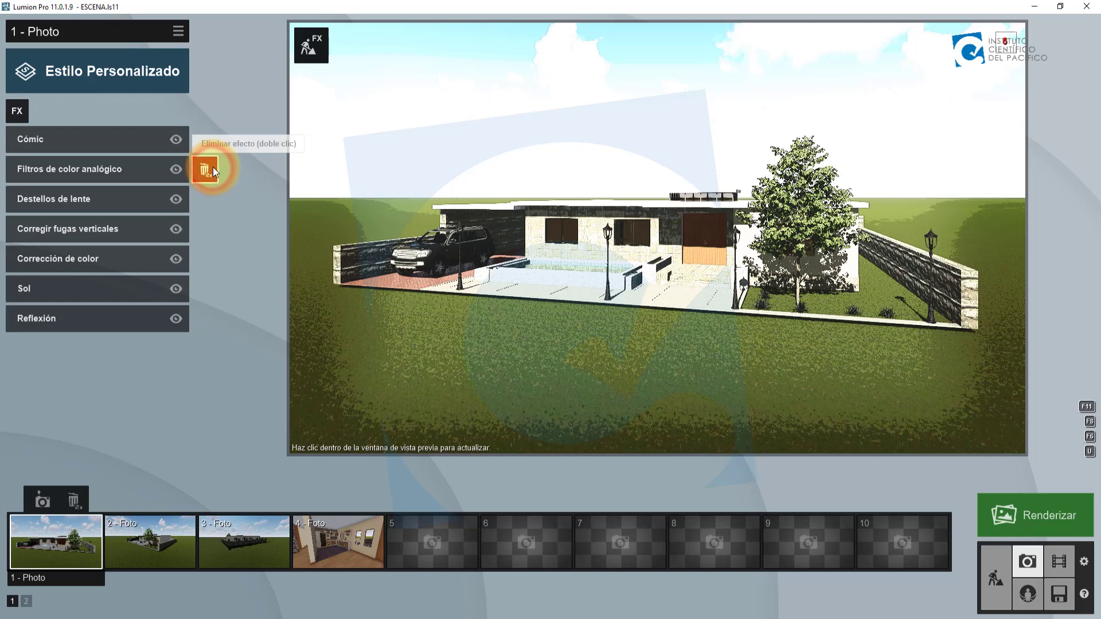
pyautogui.doubleClick(212, 168)
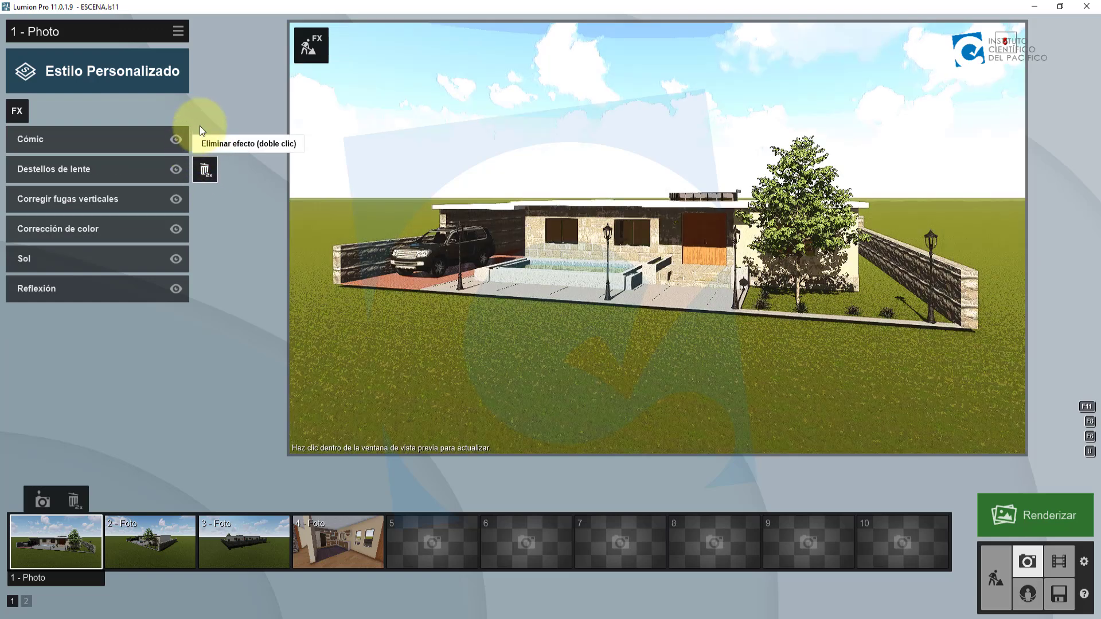
pyautogui.doubleClick(206, 140)
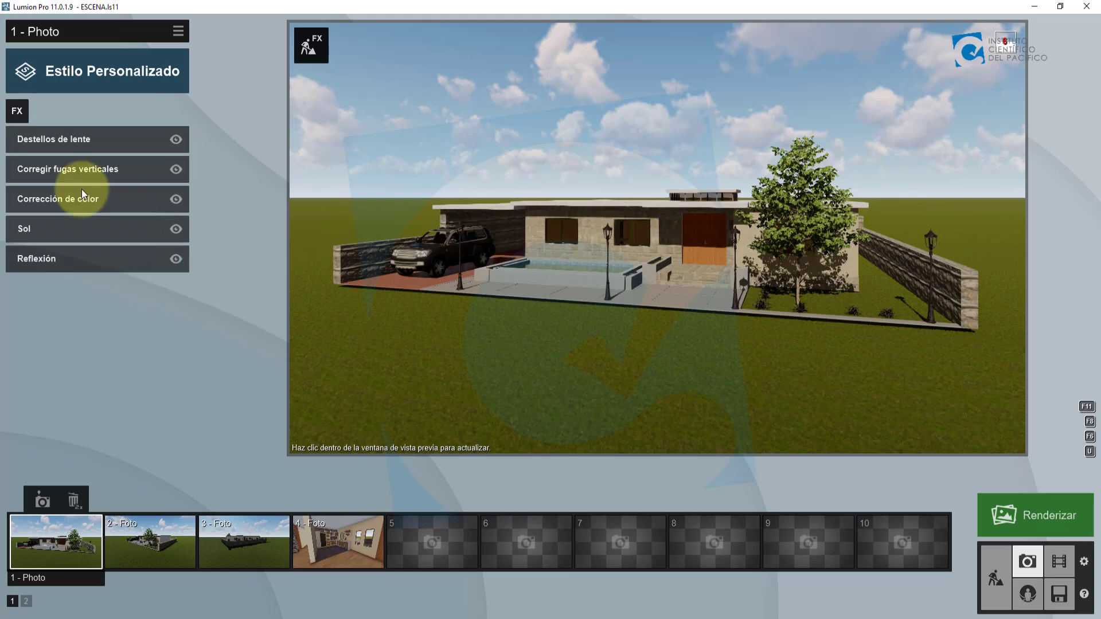
# - Add the Plano de corte effect from the Avanzado category to the first photo
pyautogui.click(21, 114)
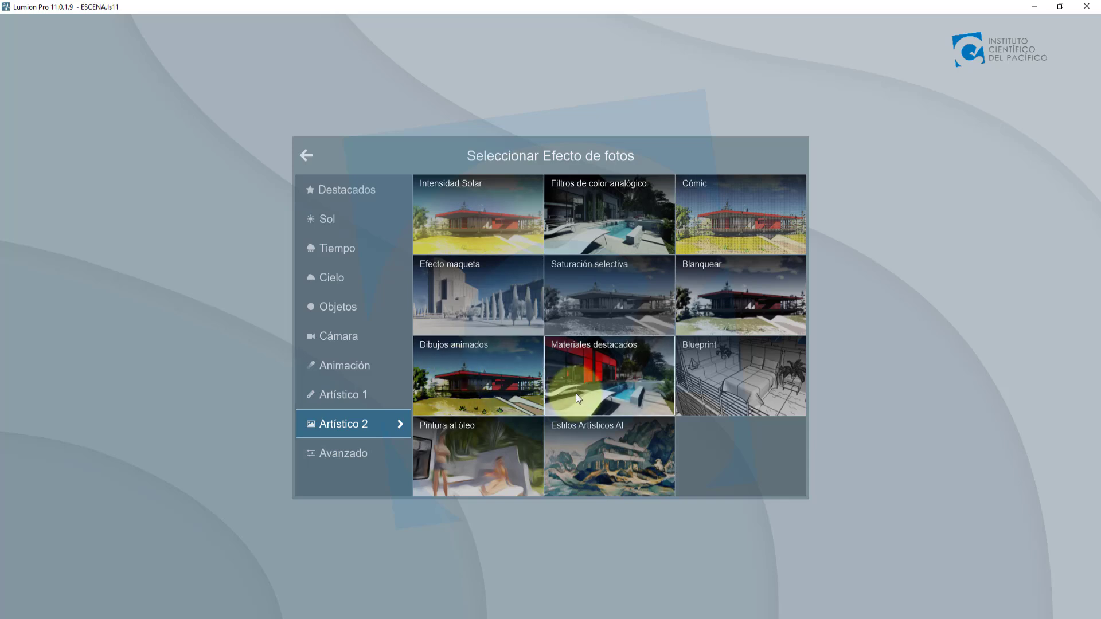
pyautogui.click(353, 455)
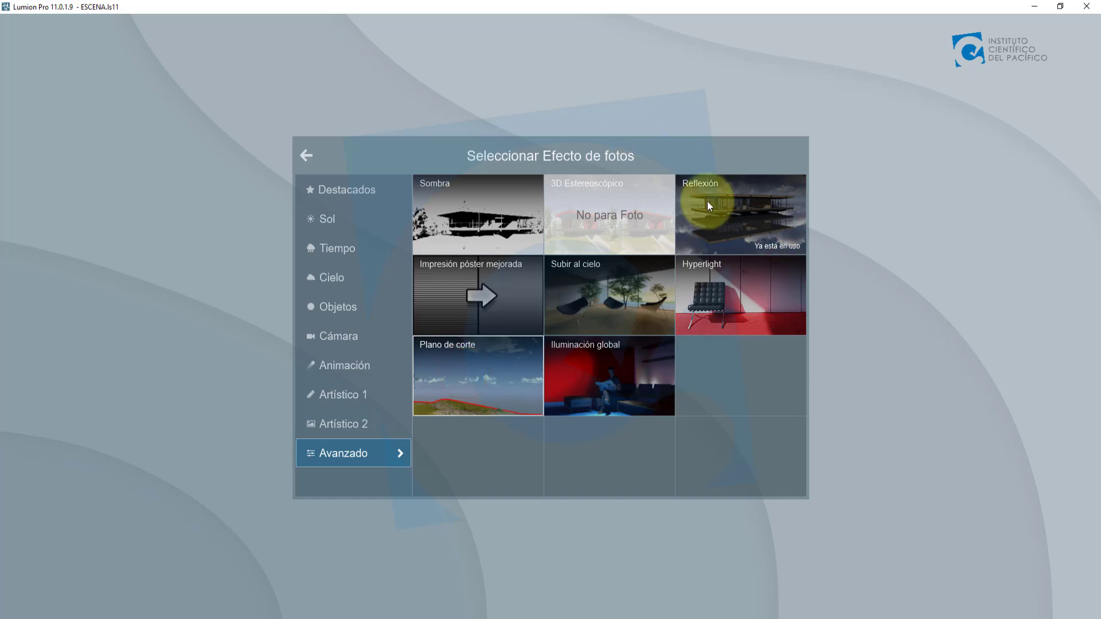
pyautogui.click(539, 362)
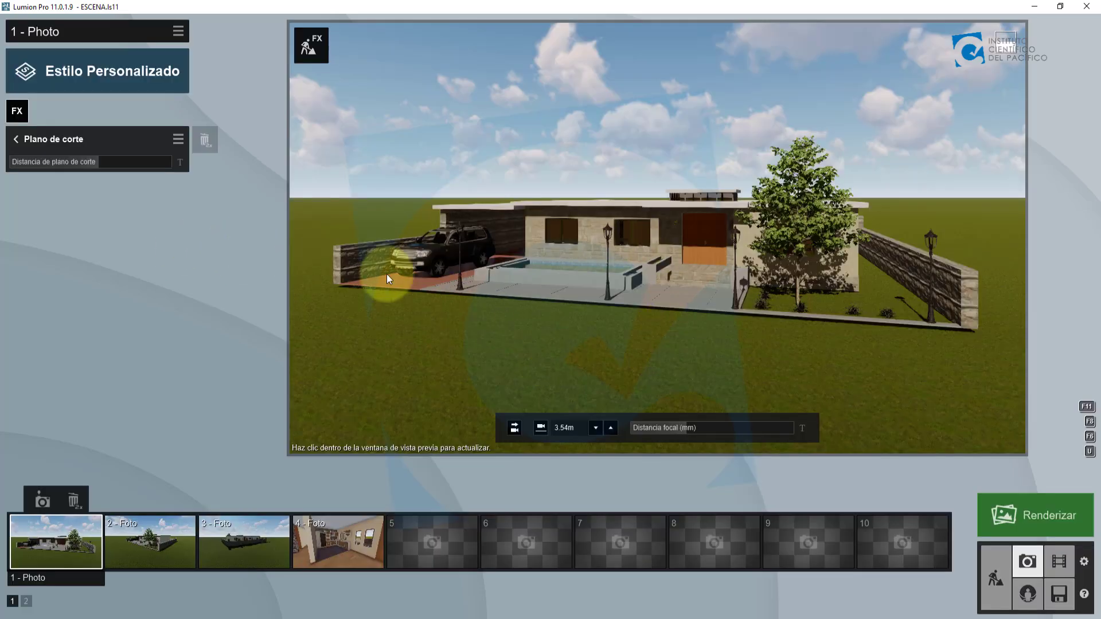
# - Reframe the first photo to a frontal view of the house and raise Distancia de plano de corte to 10.0 m
pyautogui.moveTo(504, 293)
pyautogui.mouseDown(button='right')
pyautogui.moveTo(541, 302)
pyautogui.moveTo(454, 300)
pyautogui.moveTo(528, 294)
pyautogui.moveTo(493, 296)
pyautogui.mouseUp(button='right')
pyautogui.press('a')
pyautogui.press('d')
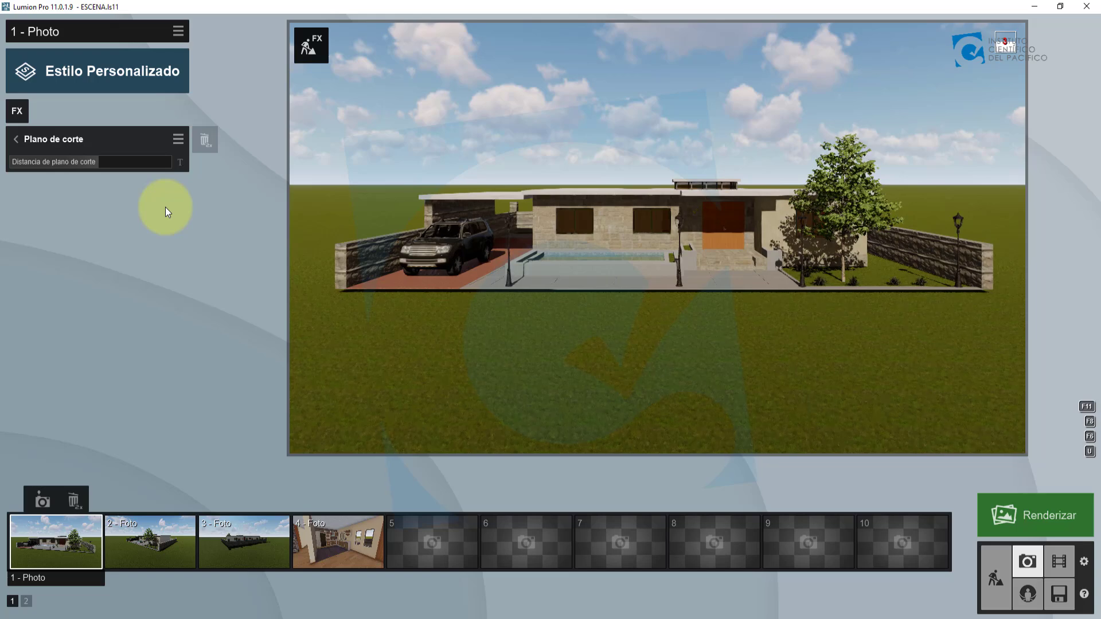
pyautogui.moveTo(643, 228)
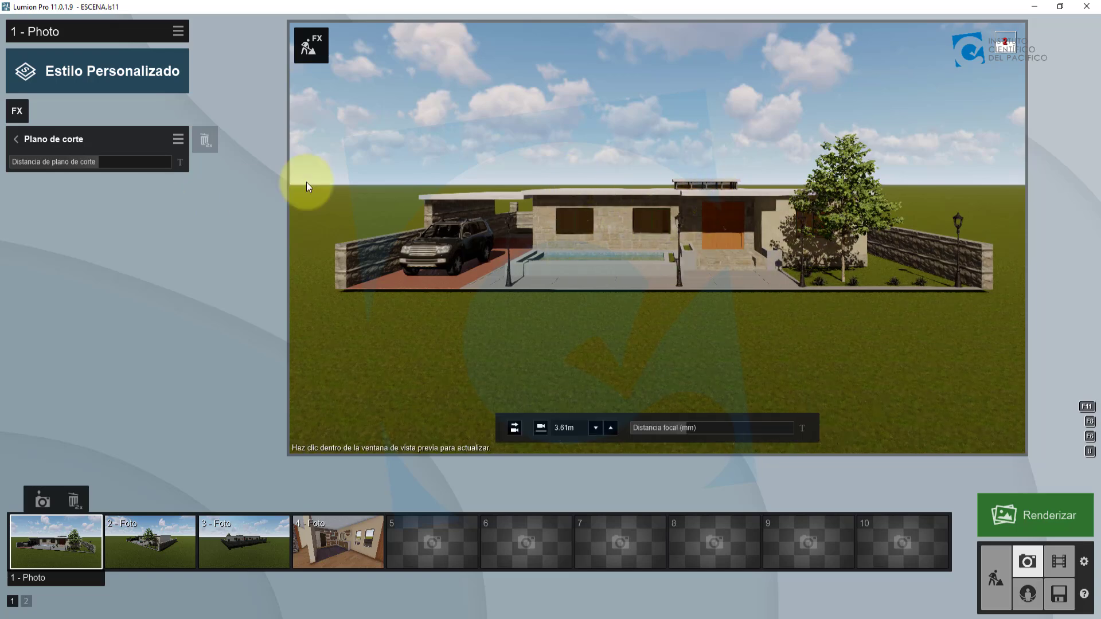
pyautogui.moveTo(101, 164)
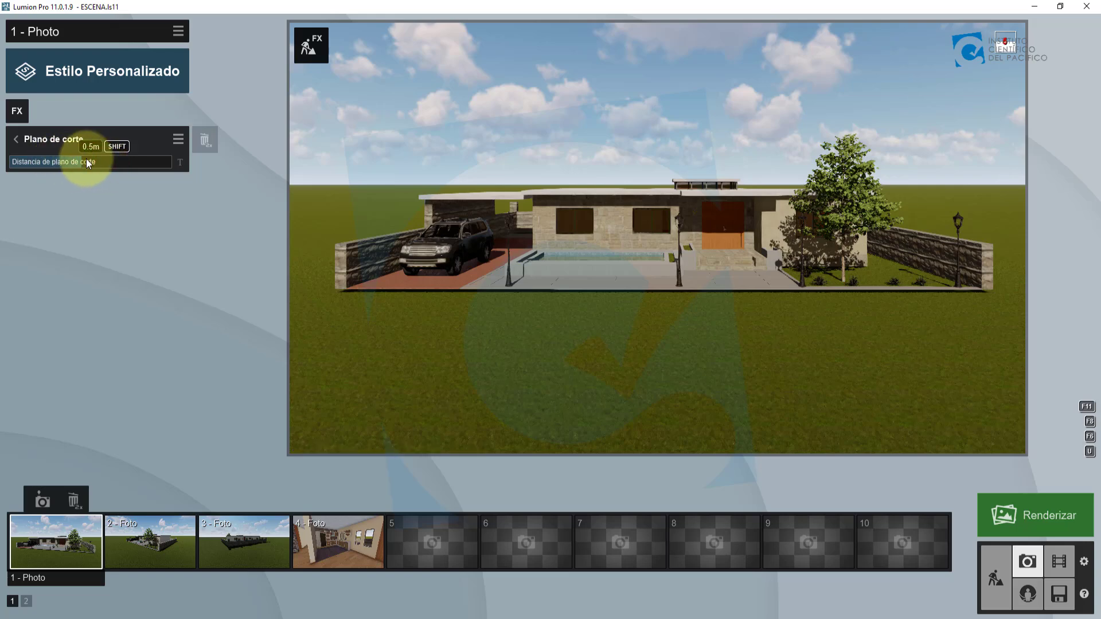
pyautogui.moveTo(140, 158); pyautogui.dragTo(76, 159)
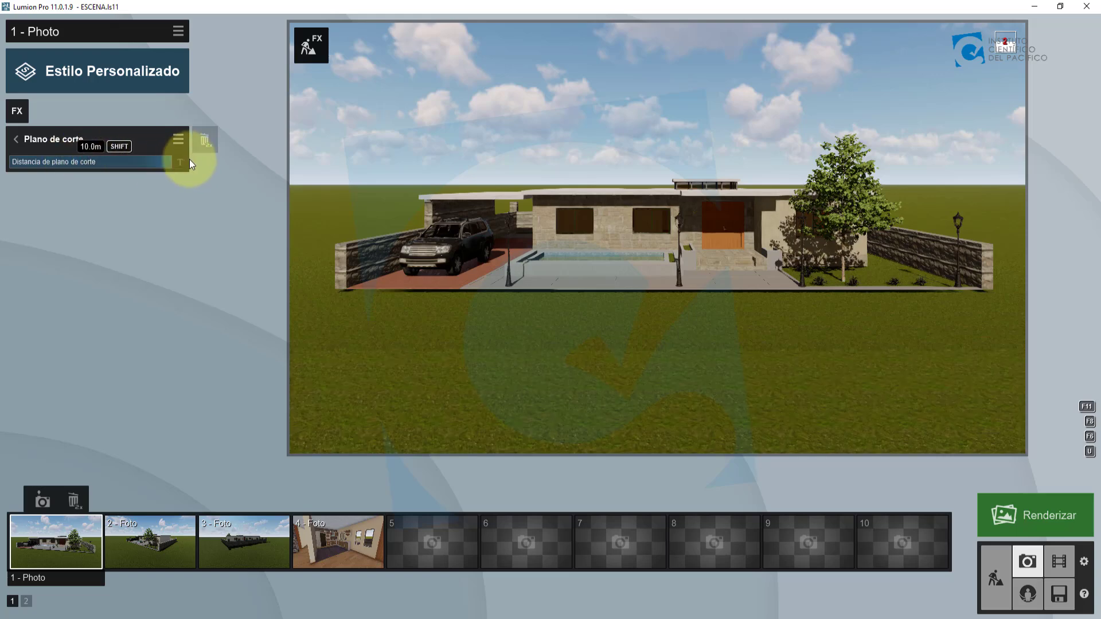
# - Move the first photo's camera toward the front facade until the cutting plane slices the forecourt, and set Distancia focal to 12.7 mm
pyautogui.moveTo(628, 281); pyautogui.dragTo(625, 279, button='right')
pyautogui.press('w')
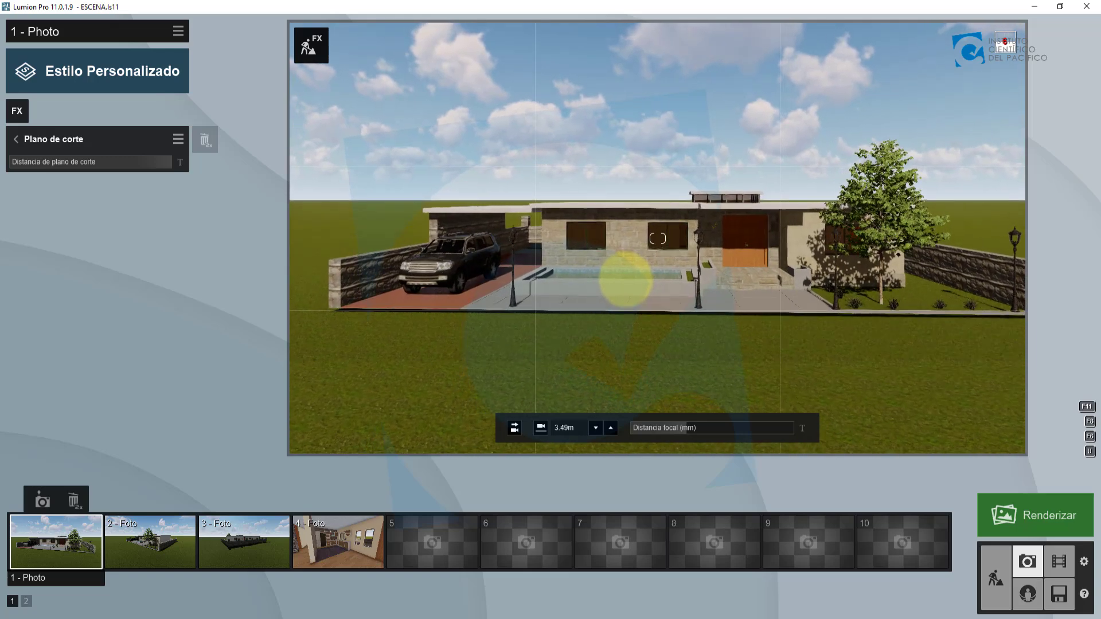
pyautogui.press('w')
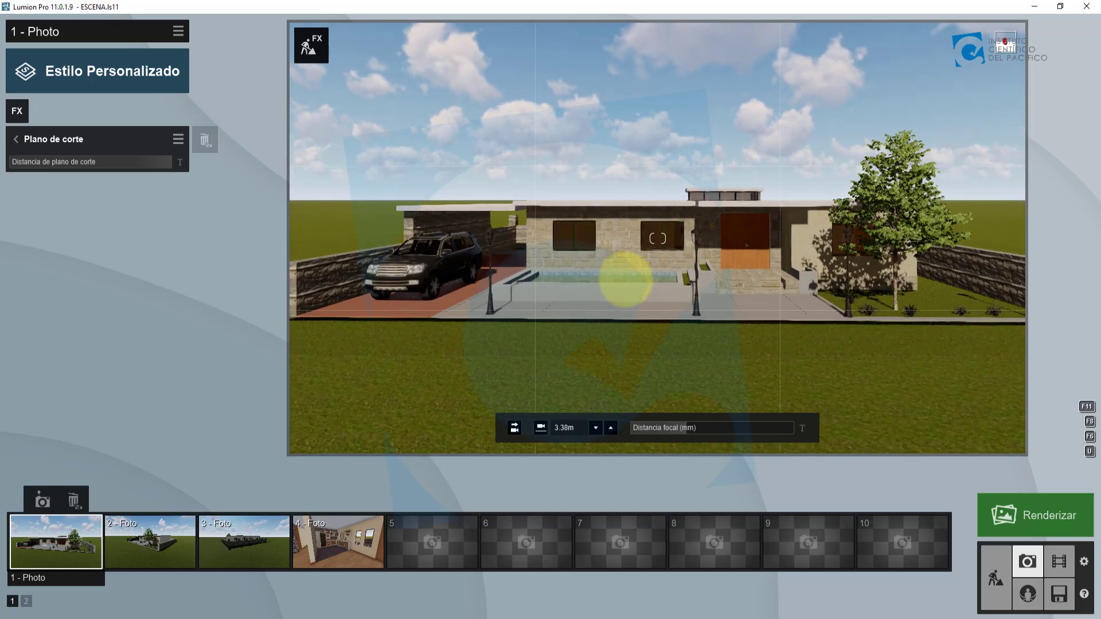
pyautogui.press('w')
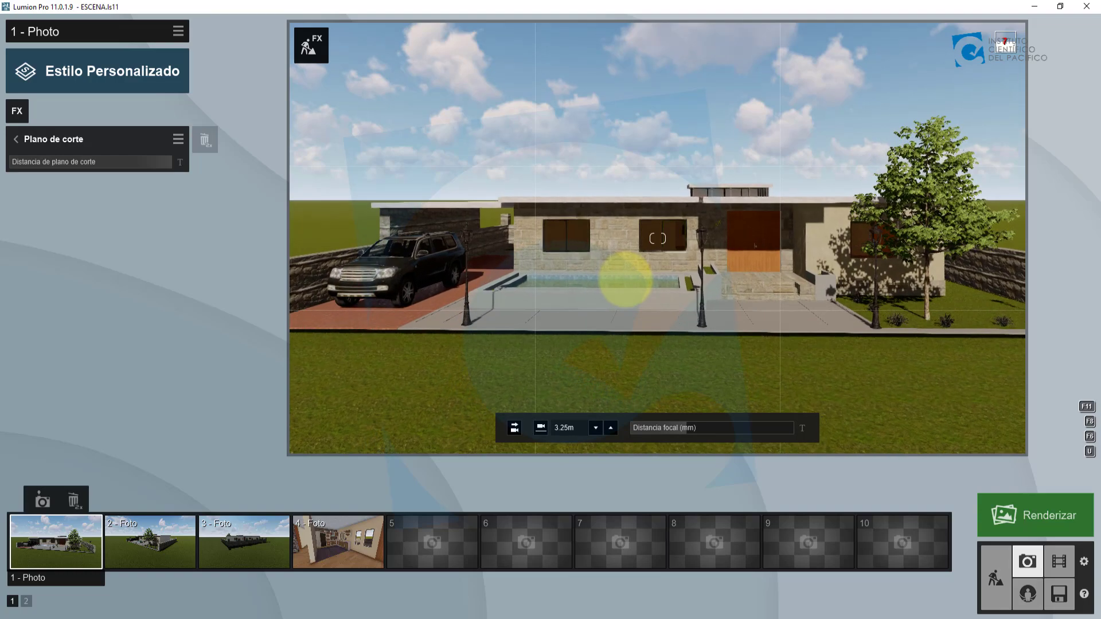
pyautogui.press('w')
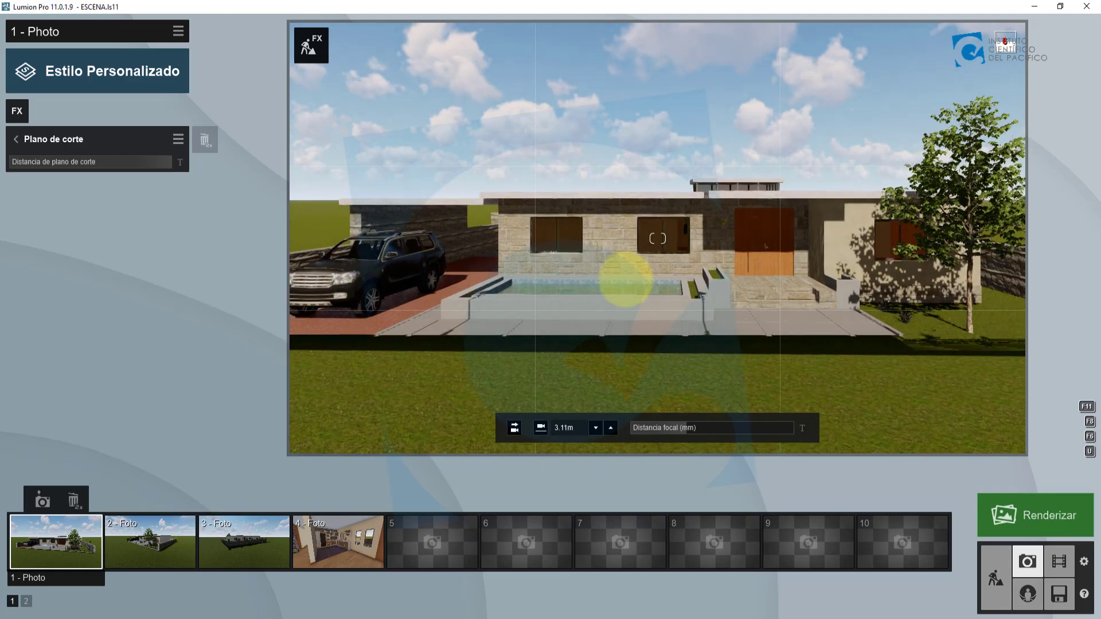
pyautogui.press('w')
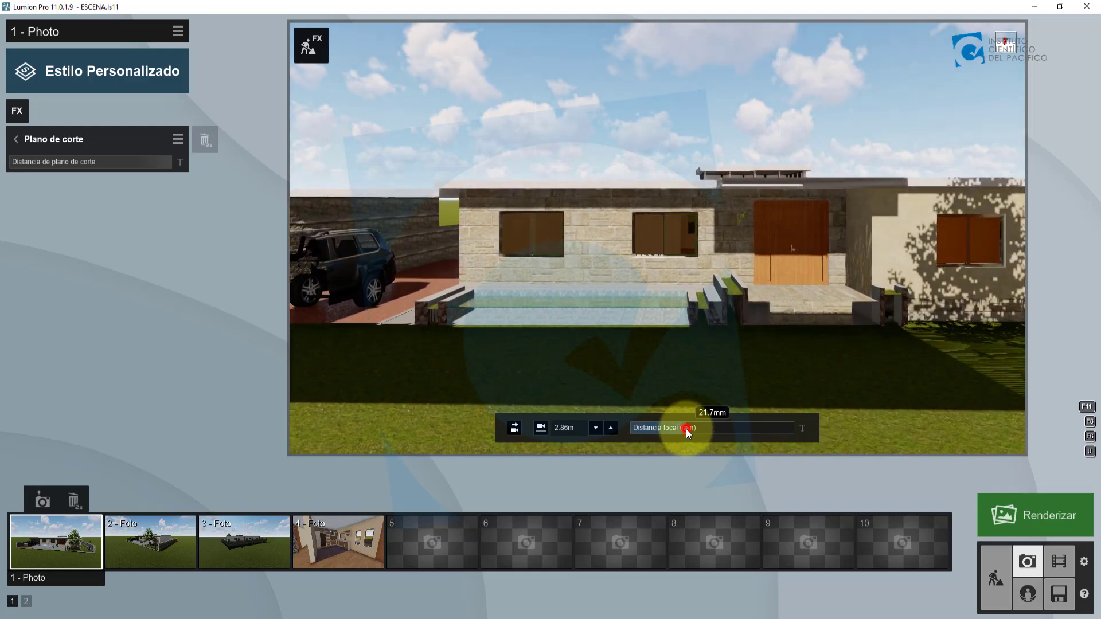
pyautogui.moveTo(688, 429); pyautogui.dragTo(665, 428)
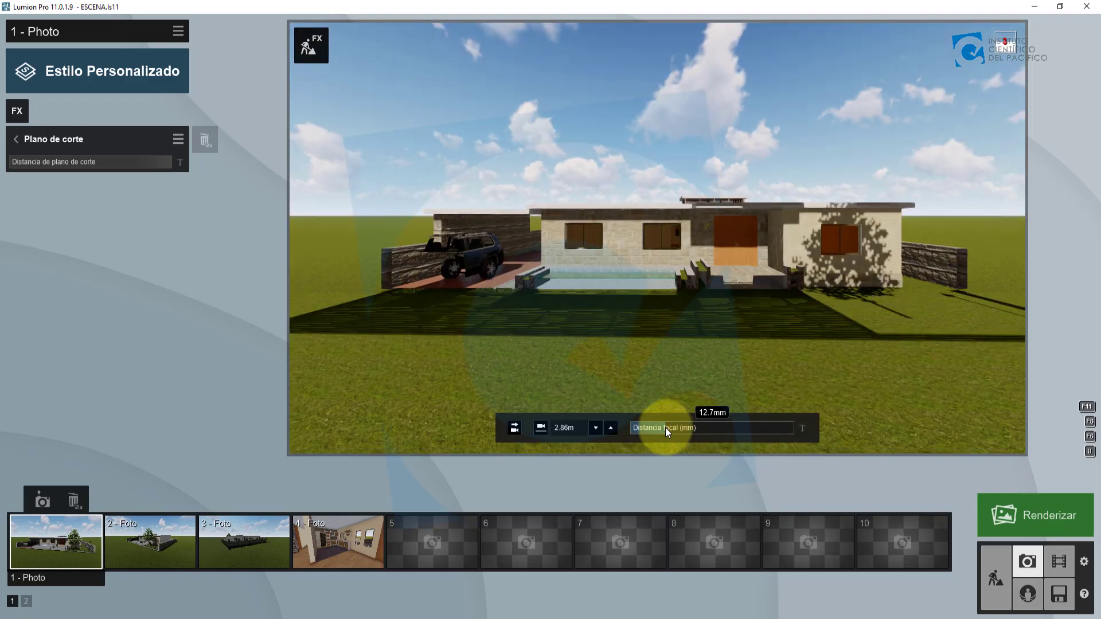
# - Advance the camera until the cutting plane removes the front walls and exposes the interior rooms, and slightly raise Distancia focal
pyautogui.click(658, 279)
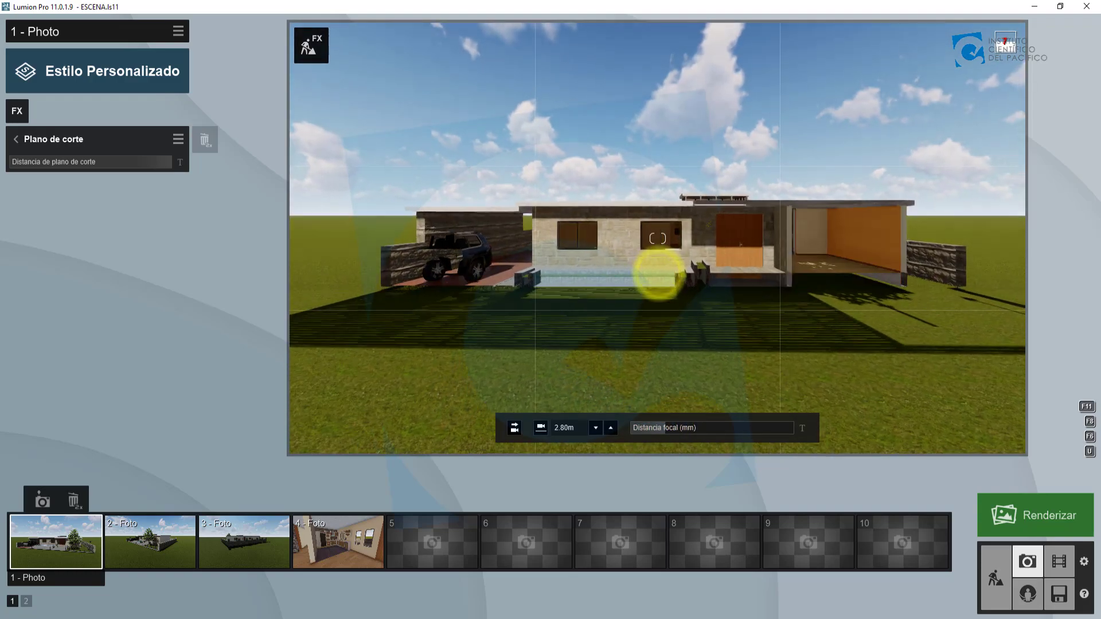
pyautogui.scroll(2, 658, 275)
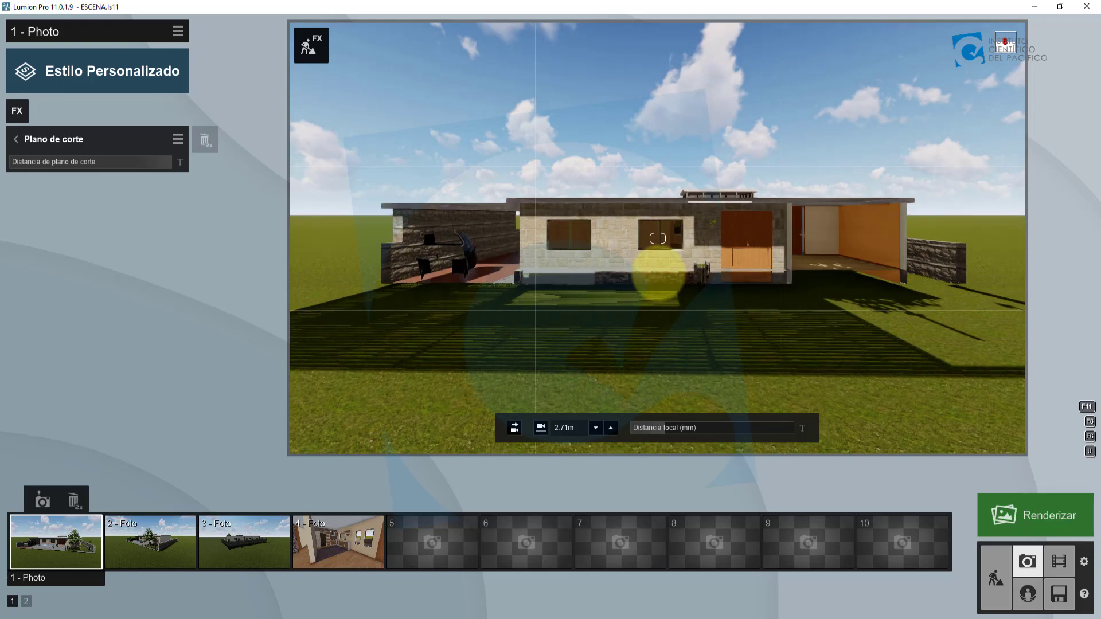
pyautogui.scroll(2, 658, 275)
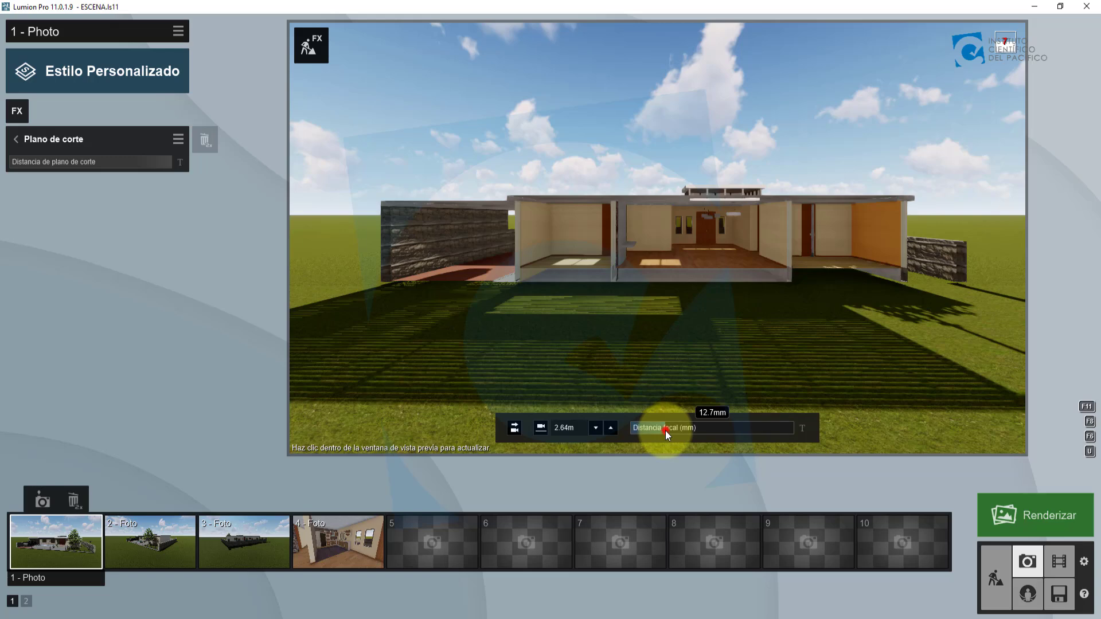
pyautogui.moveTo(666, 431); pyautogui.dragTo(671, 431)
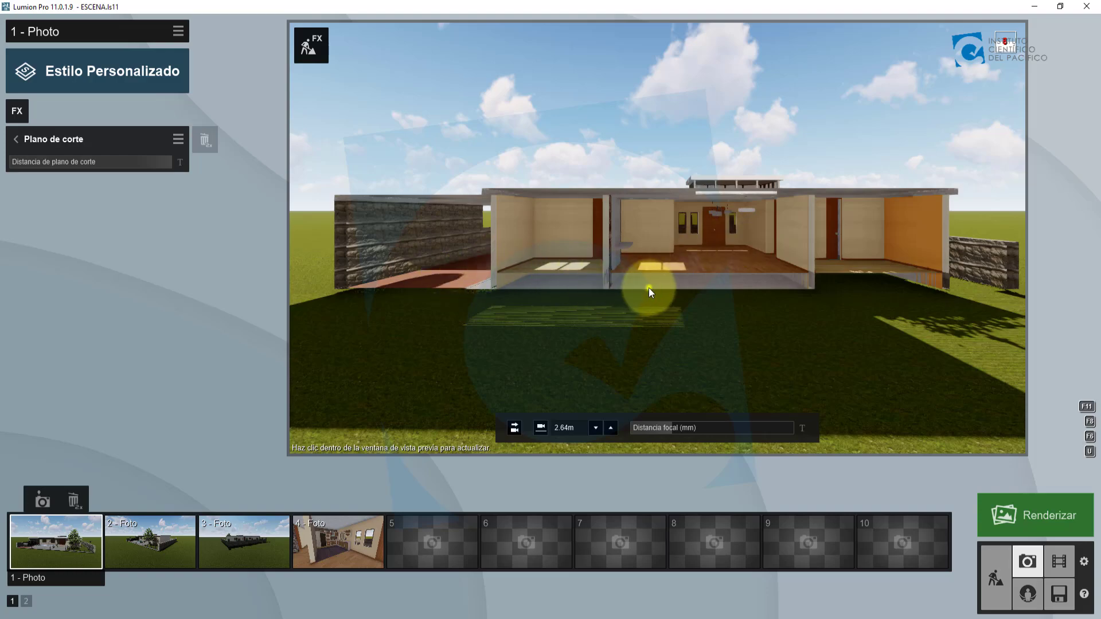
# - Reposition the camera at the side of the house so the cut shows a section through the living room and kitchen
pyautogui.moveTo(648, 288)
pyautogui.mouseDown(button='right')
pyautogui.moveTo(592, 293)
pyautogui.moveTo(651, 287)
pyautogui.mouseUp(button='right')
pyautogui.scroll(-4, 651, 287)
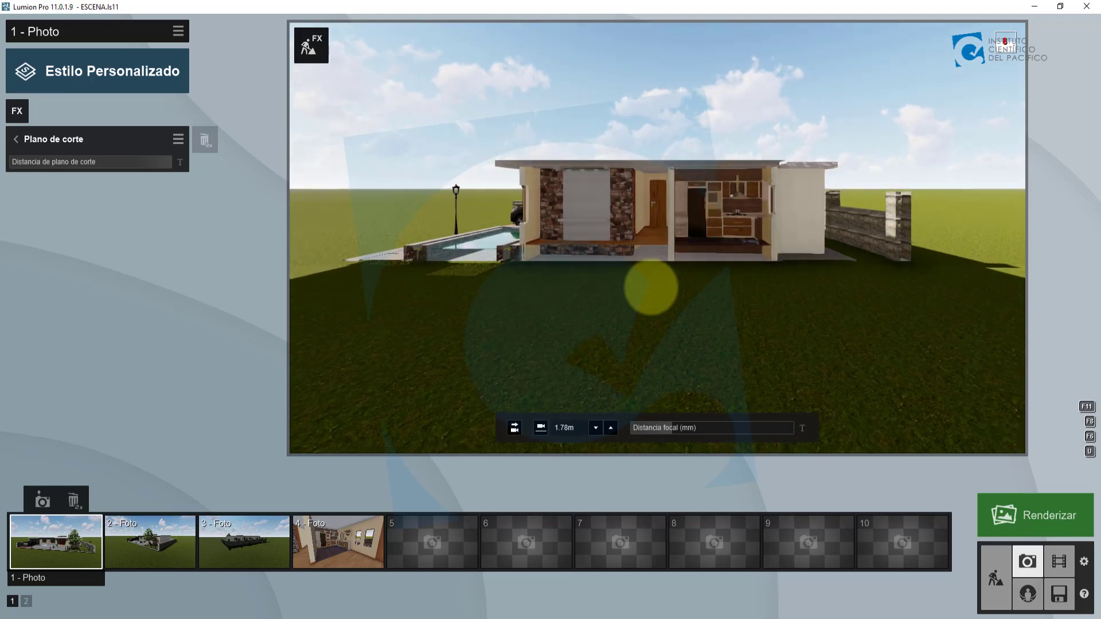
pyautogui.scroll(-1, 649, 288)
pyautogui.scroll(-5, 648, 287)
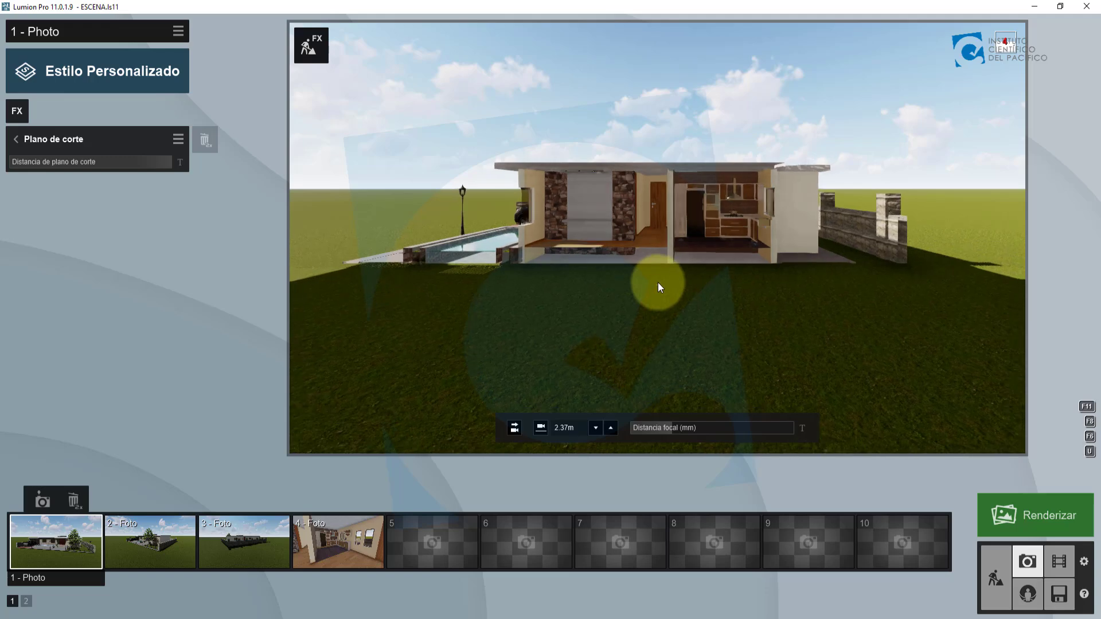
pyautogui.press('e')
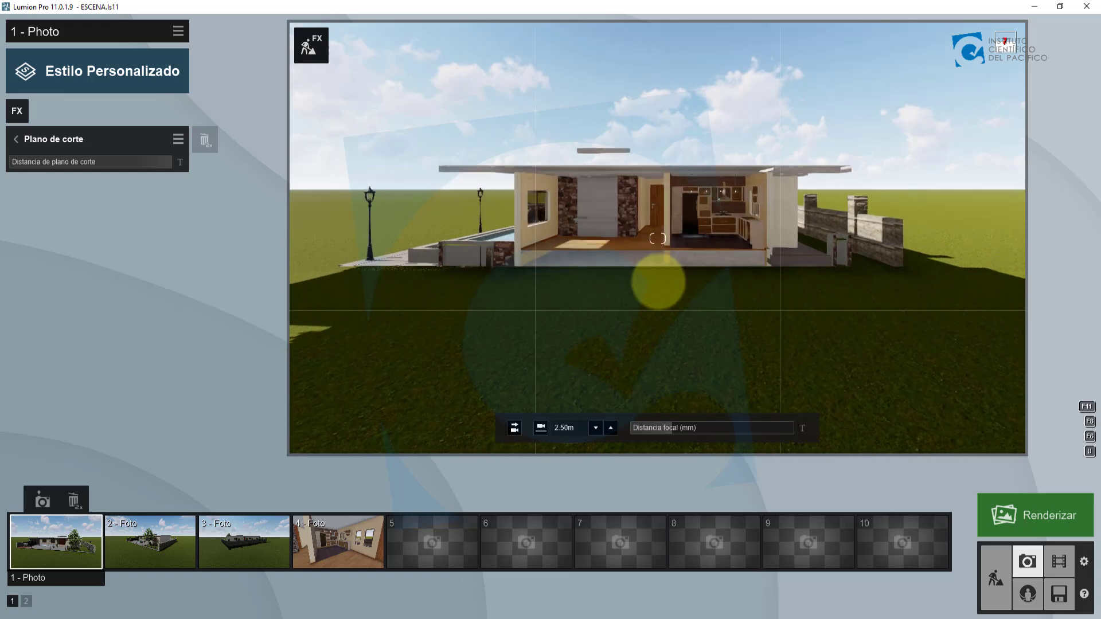
pyautogui.press('e')
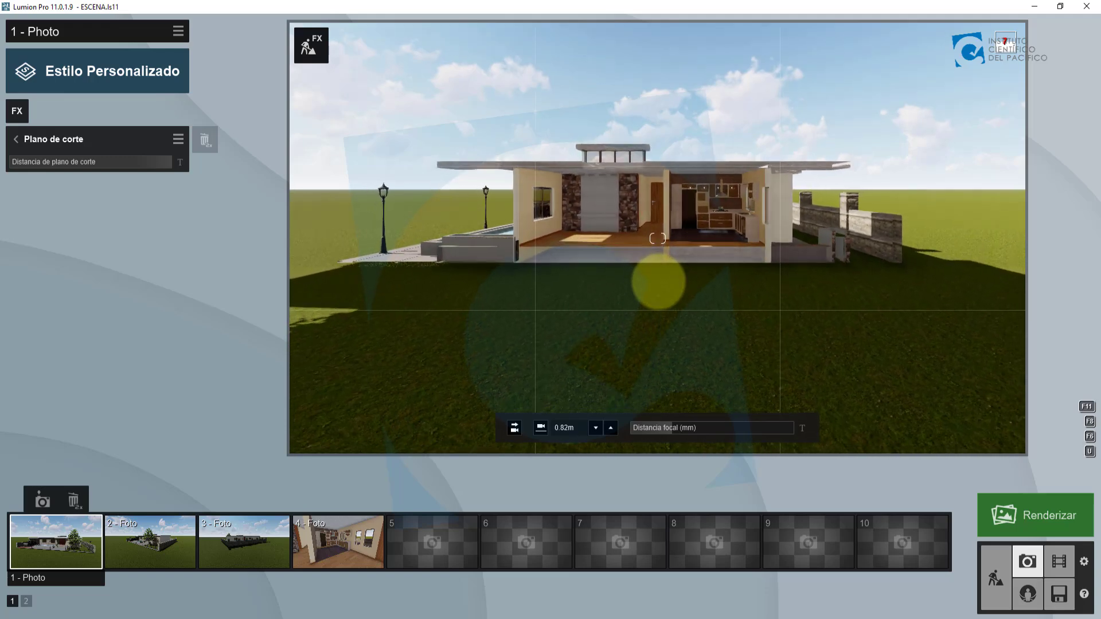
pyautogui.press('q')
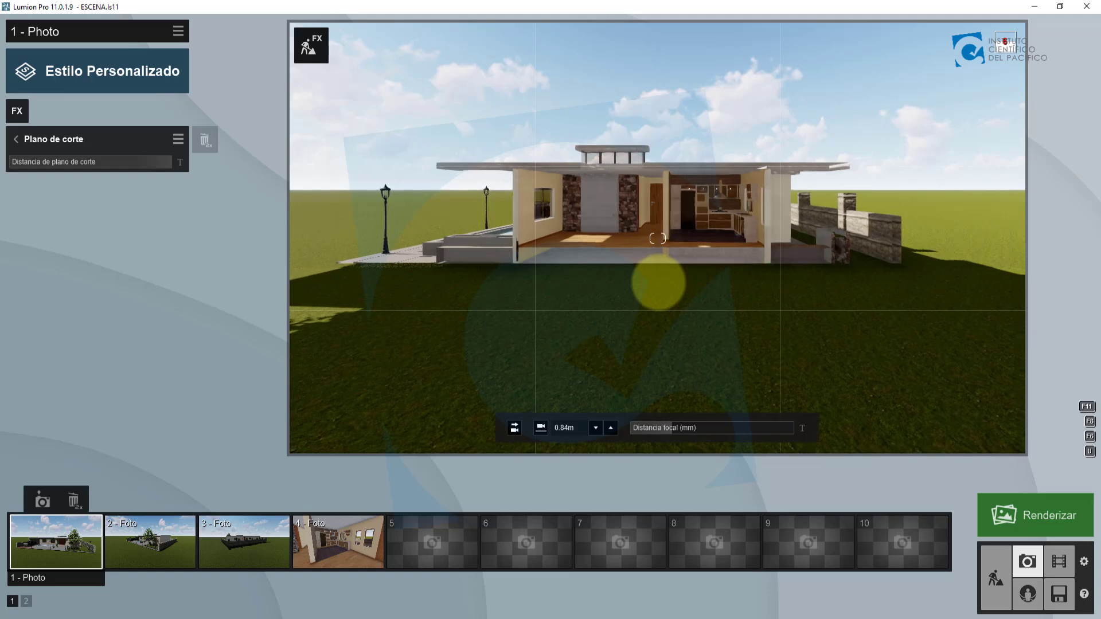
pyautogui.press('s')
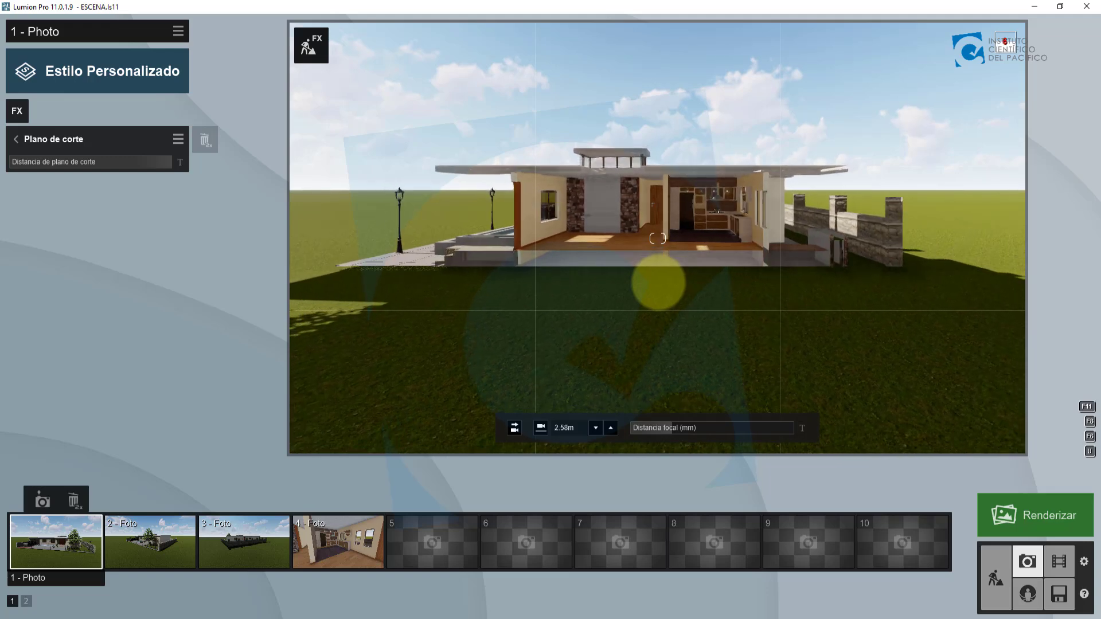
# - Center the side section of the house in the first photo and set Distancia focal to 17.6 mm
pyautogui.moveTo(658, 282); pyautogui.dragTo(660, 267, button='right')
pyautogui.press('a')
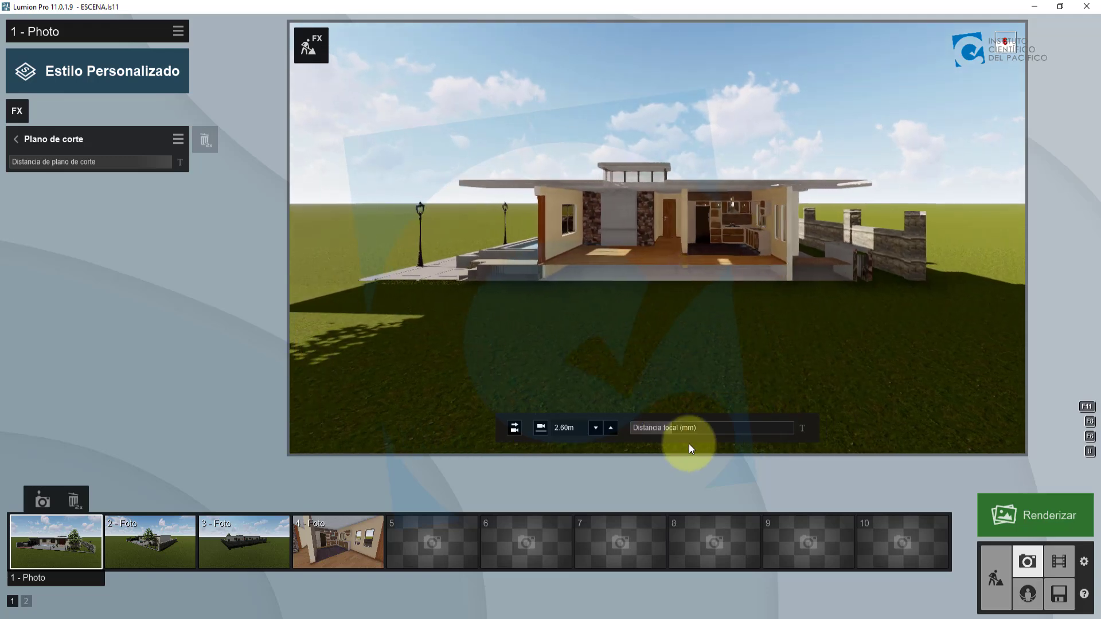
pyautogui.moveTo(675, 427); pyautogui.dragTo(680, 426)
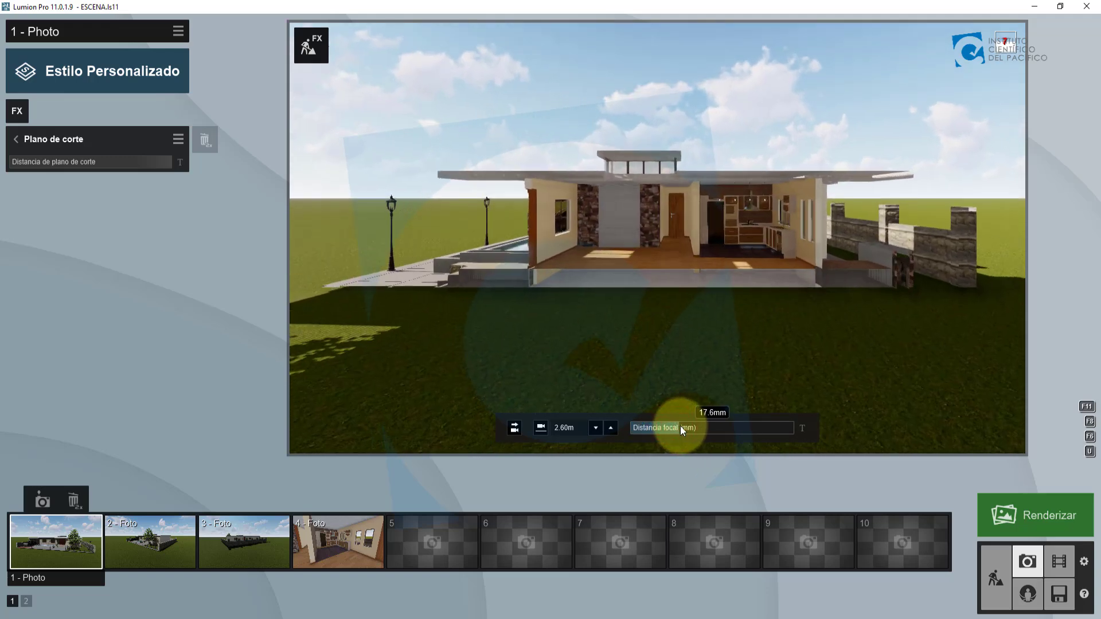
pyautogui.moveTo(774, 318); pyautogui.dragTo(771, 347, button='right')
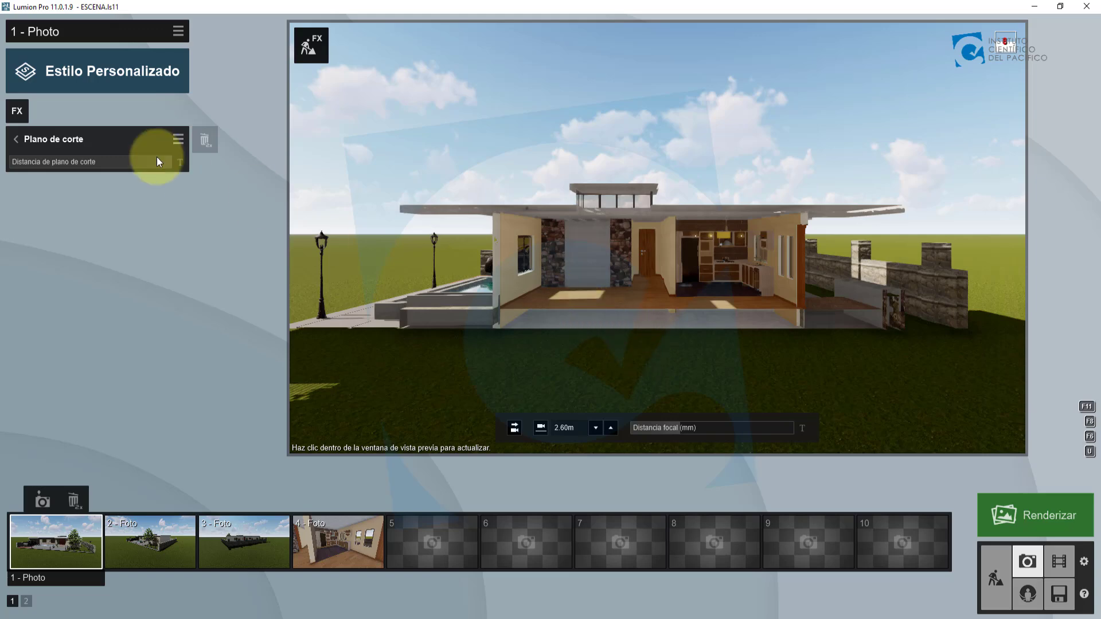
# - Delete the Plano de corte effect from the first photo and bring its camera back to the front of the house
pyautogui.doubleClick(208, 143)
pyautogui.click(590, 258)
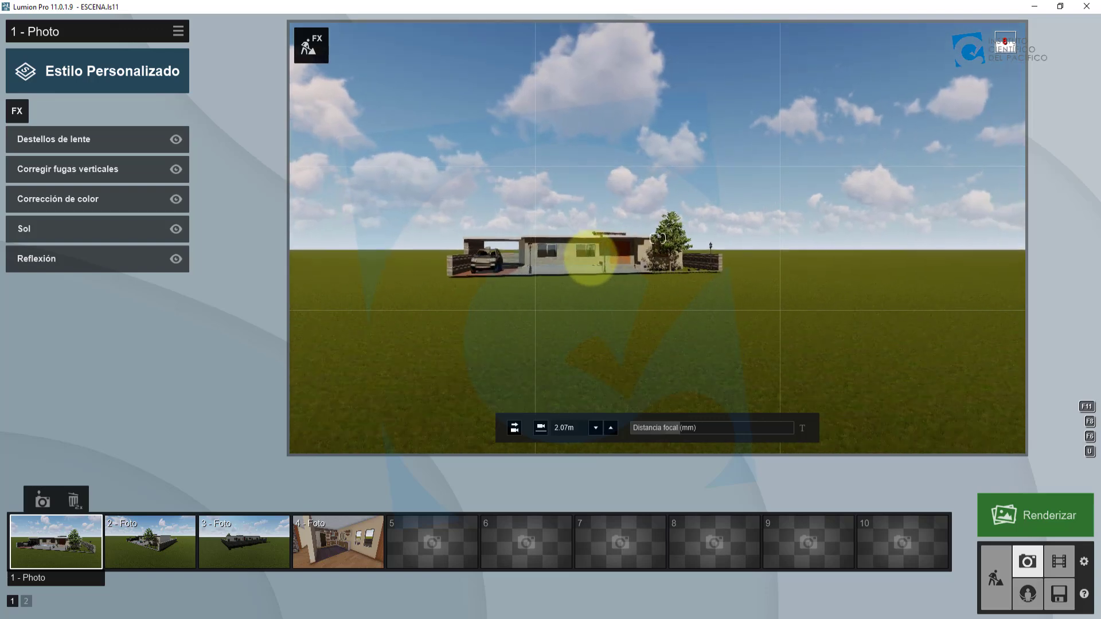
pyautogui.press('w')
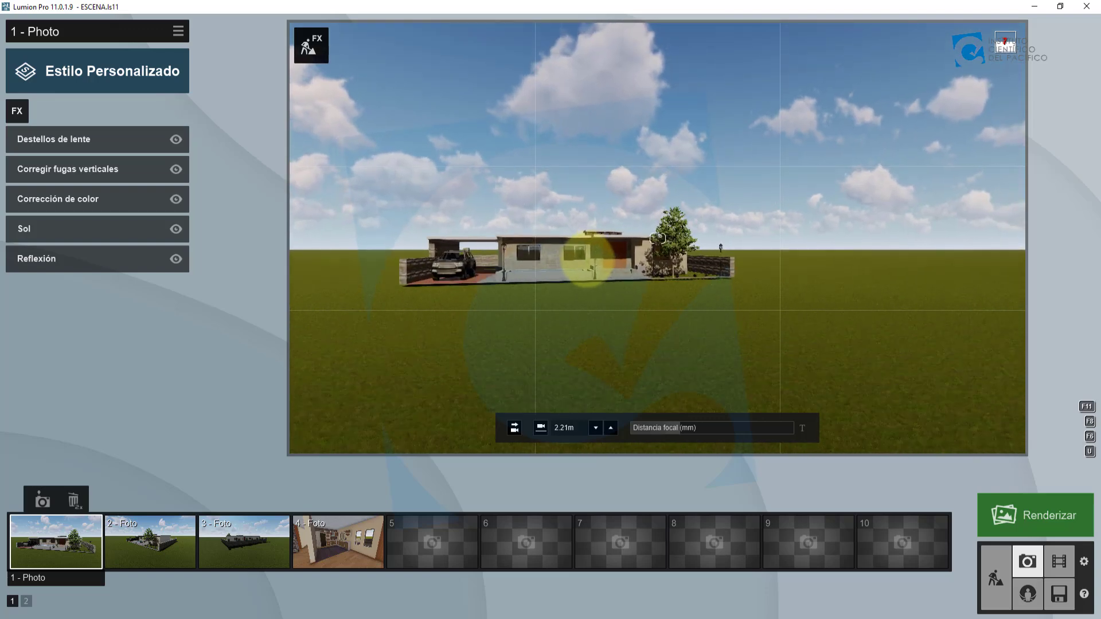
pyautogui.press('w')
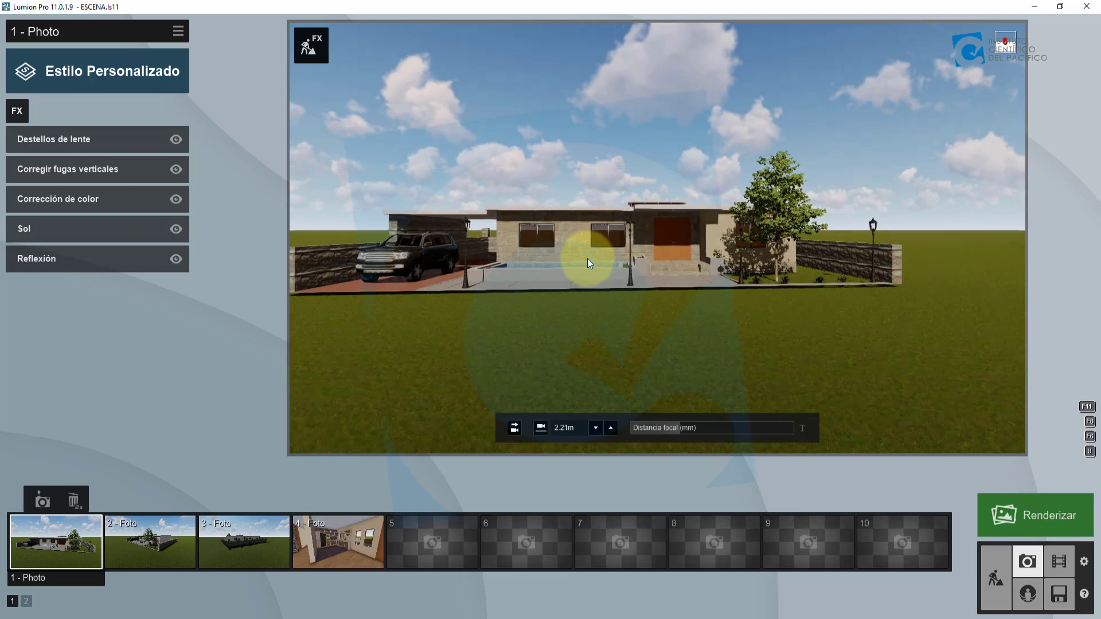
pyautogui.press('w')
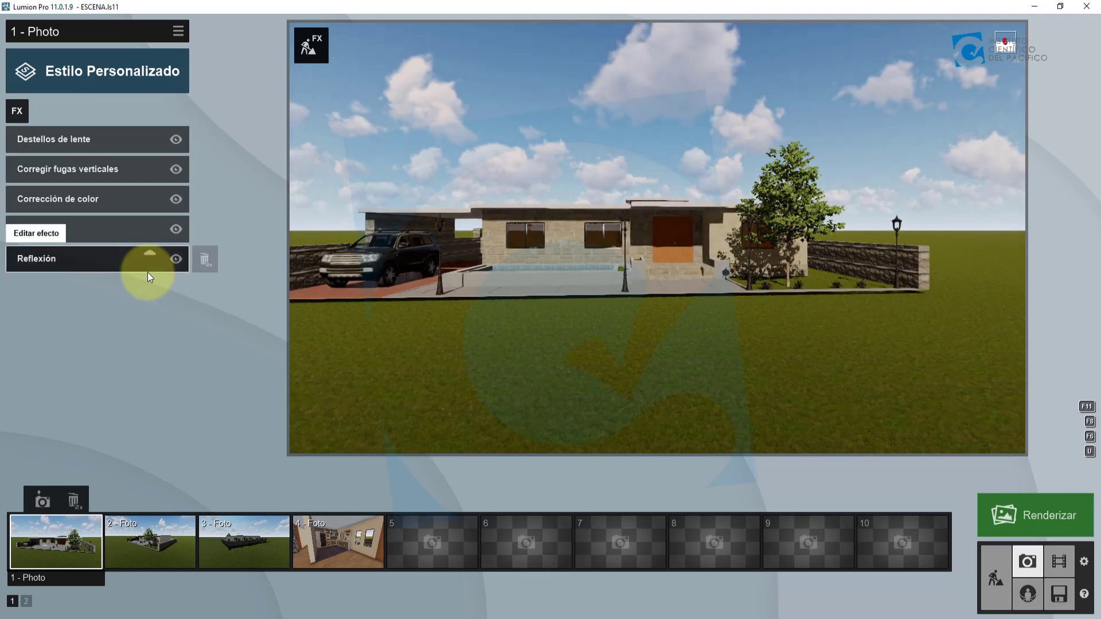
pyautogui.click(119, 318)
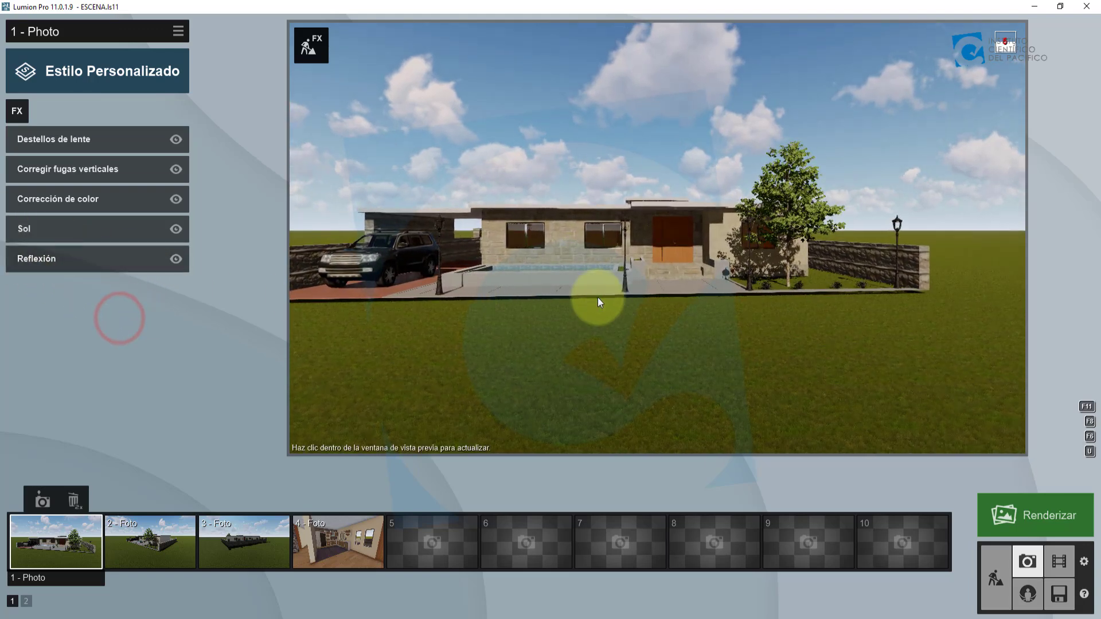
# - Reframe the first photo to an angled front view of the whole house with its driveway, pool, tree and perimeter walls
pyautogui.moveTo(684, 288); pyautogui.dragTo(675, 290, button='right')
pyautogui.press('q')
pyautogui.press('d')
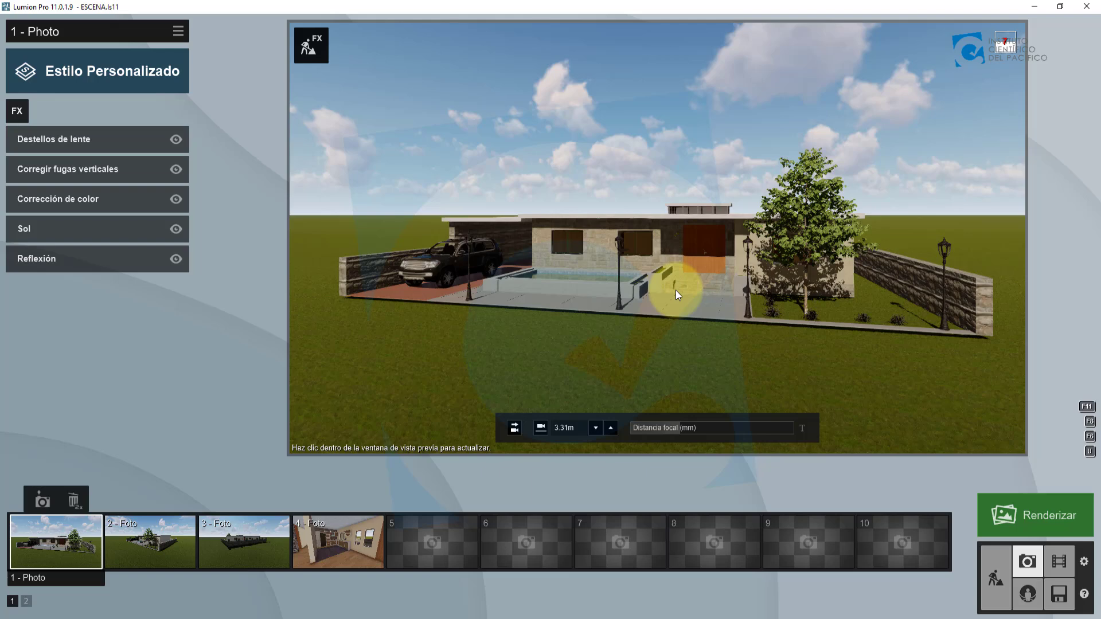
pyautogui.click(46, 540)
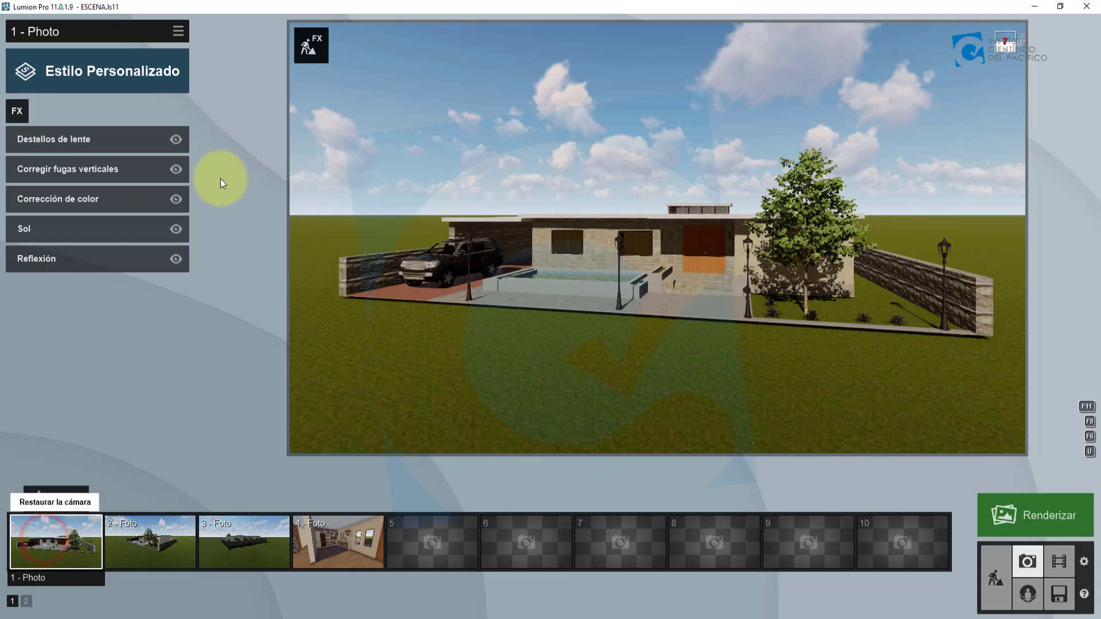
pyautogui.moveTo(523, 270); pyautogui.dragTo(546, 275, button='right')
pyautogui.click(60, 538)
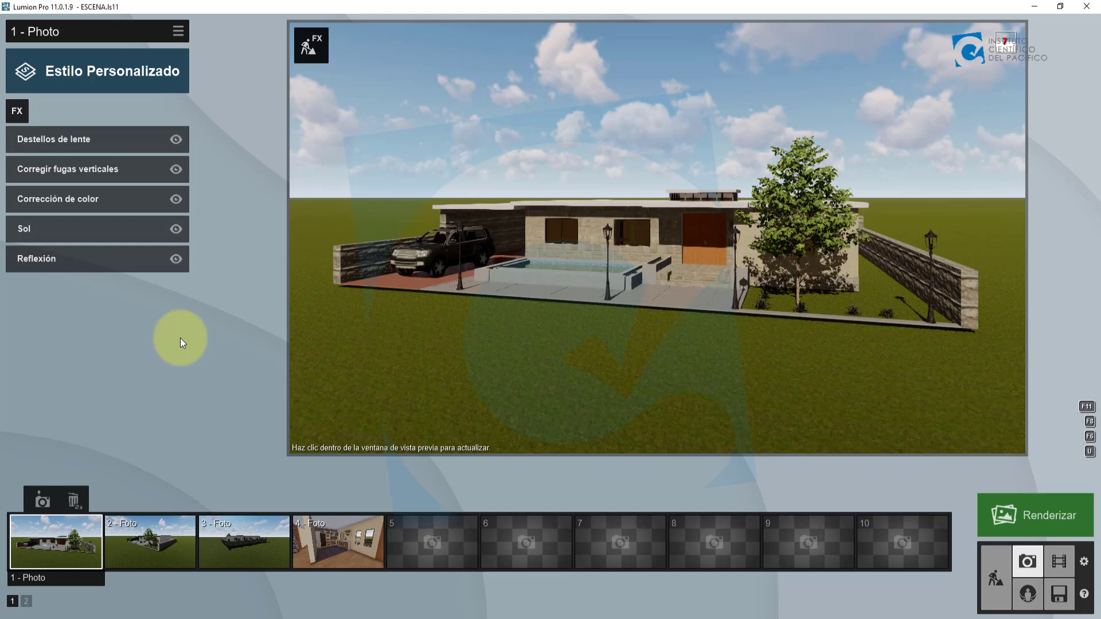
# - Apply the Realista style to the first photo and review both pages of its effect stack
pyautogui.click(119, 70)
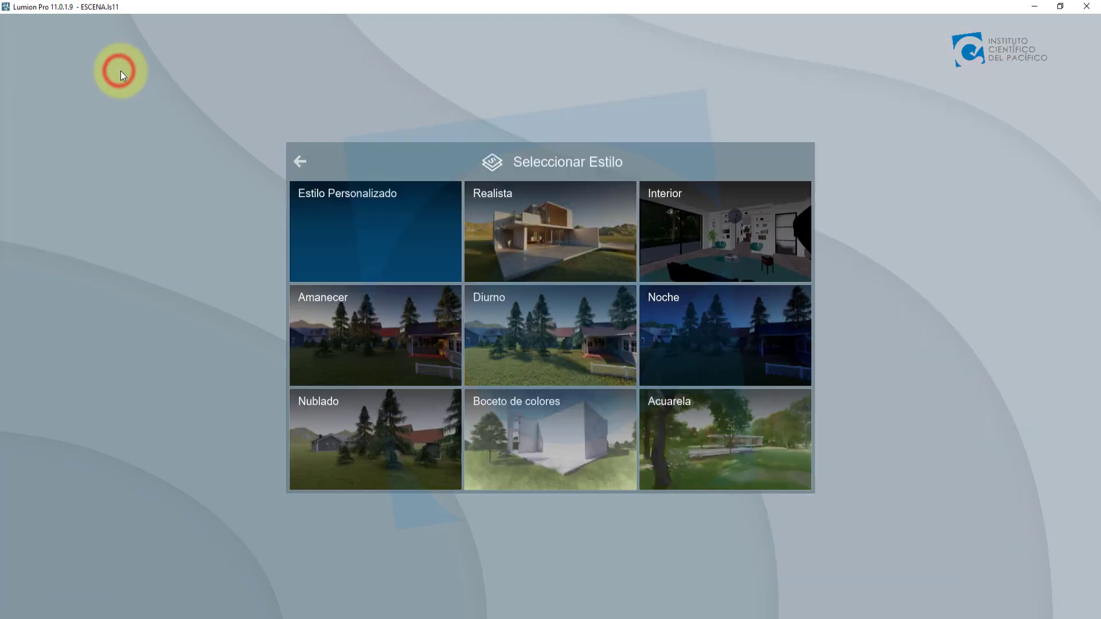
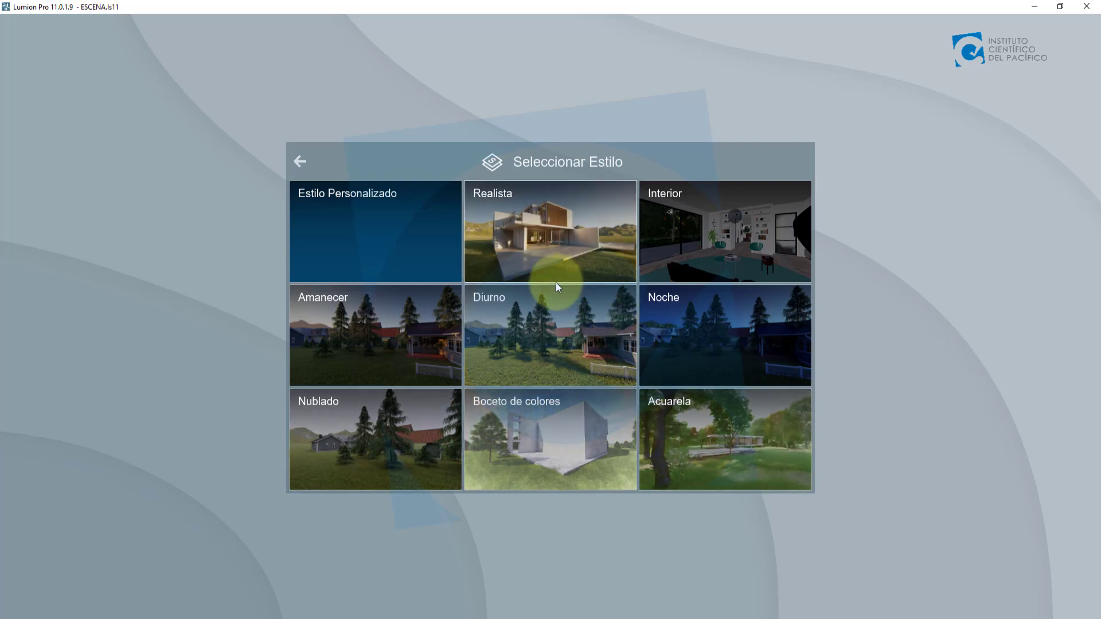
pyautogui.click(531, 194)
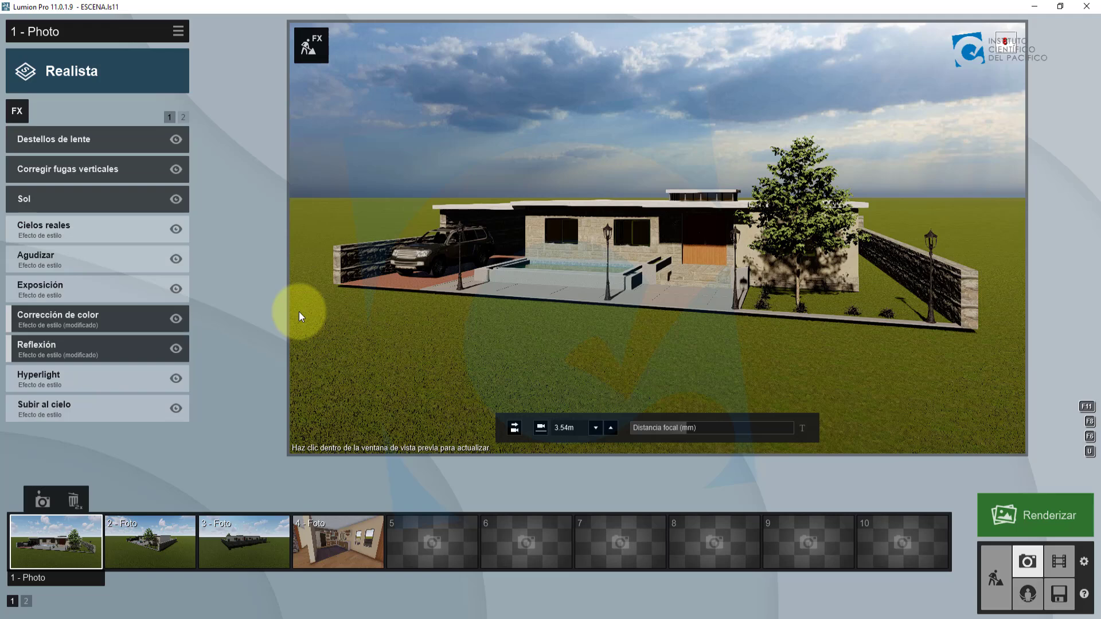
pyautogui.click(115, 142)
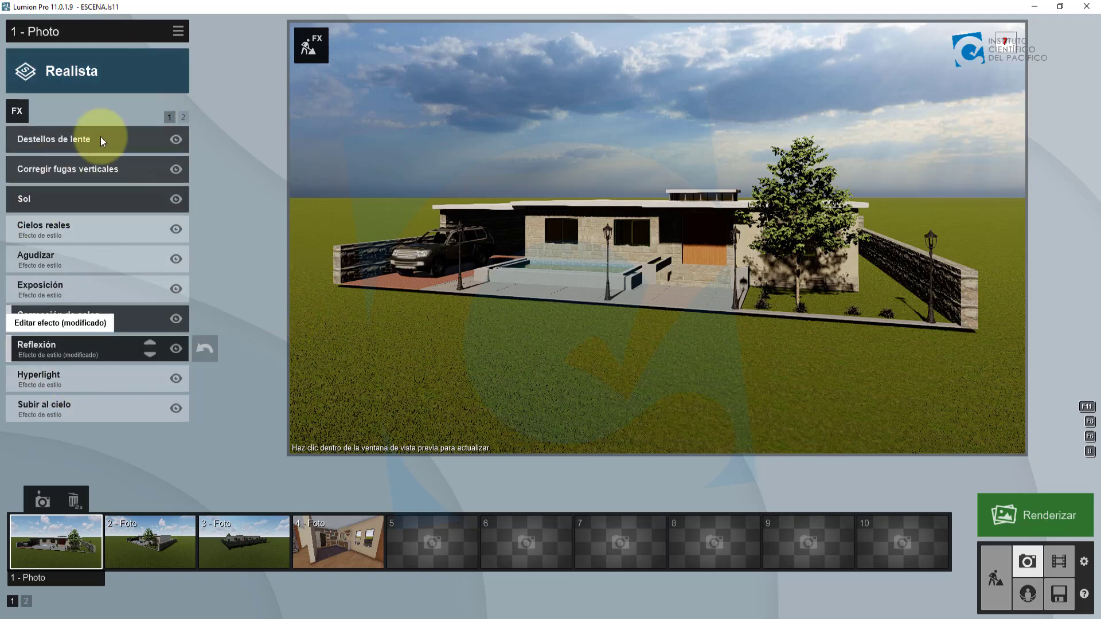
pyautogui.click(183, 118)
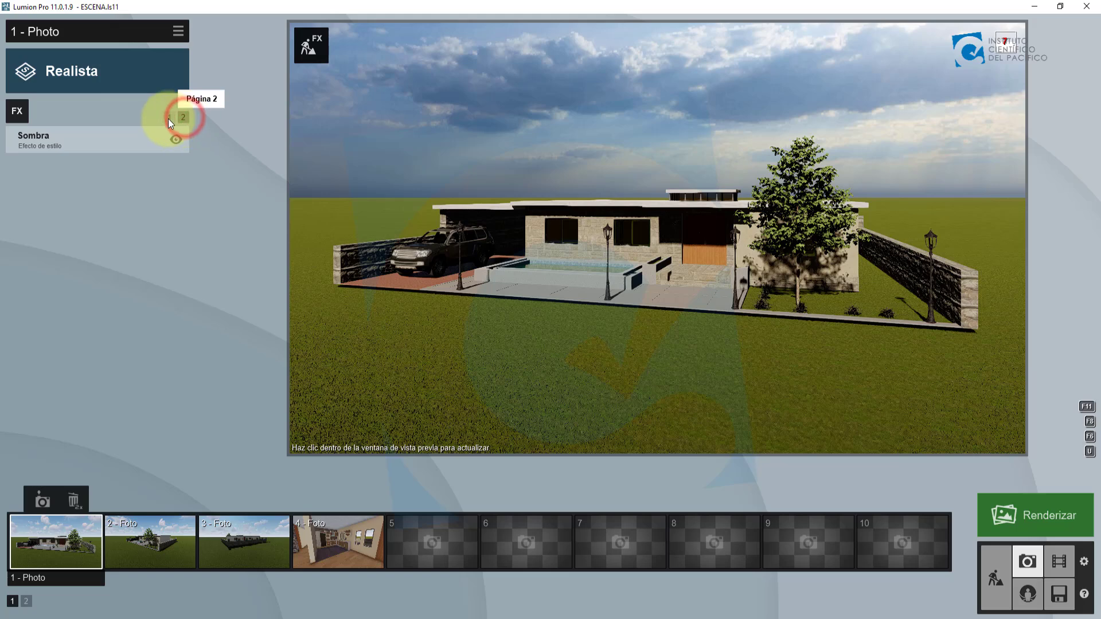
pyautogui.click(169, 118)
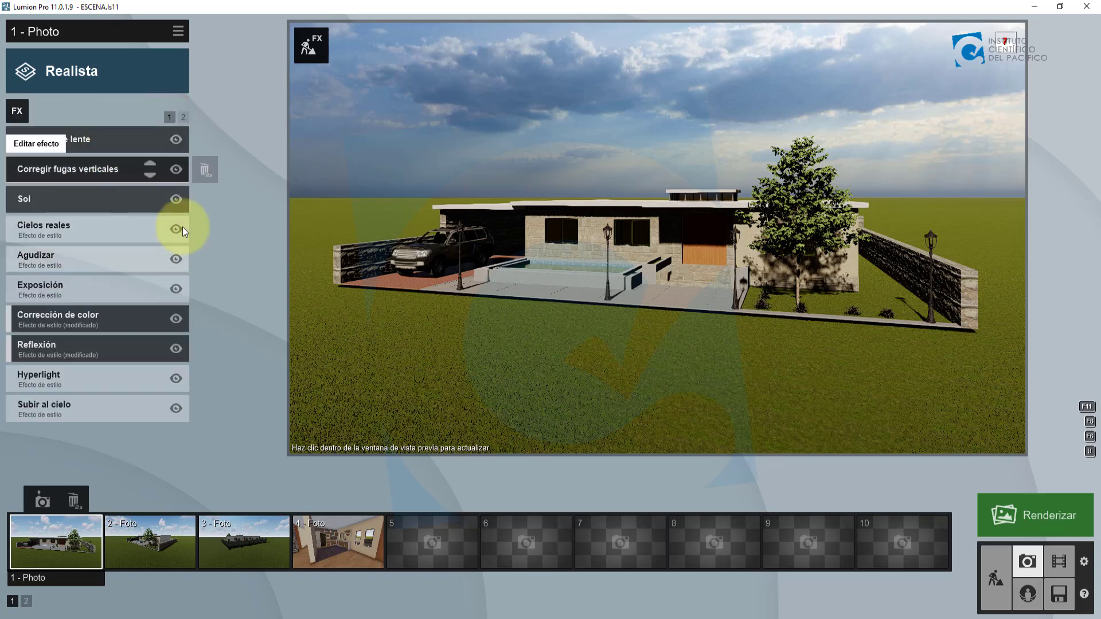
# - Apply the Realista style to the second photo and view the house front from closer up
pyautogui.click(160, 544)
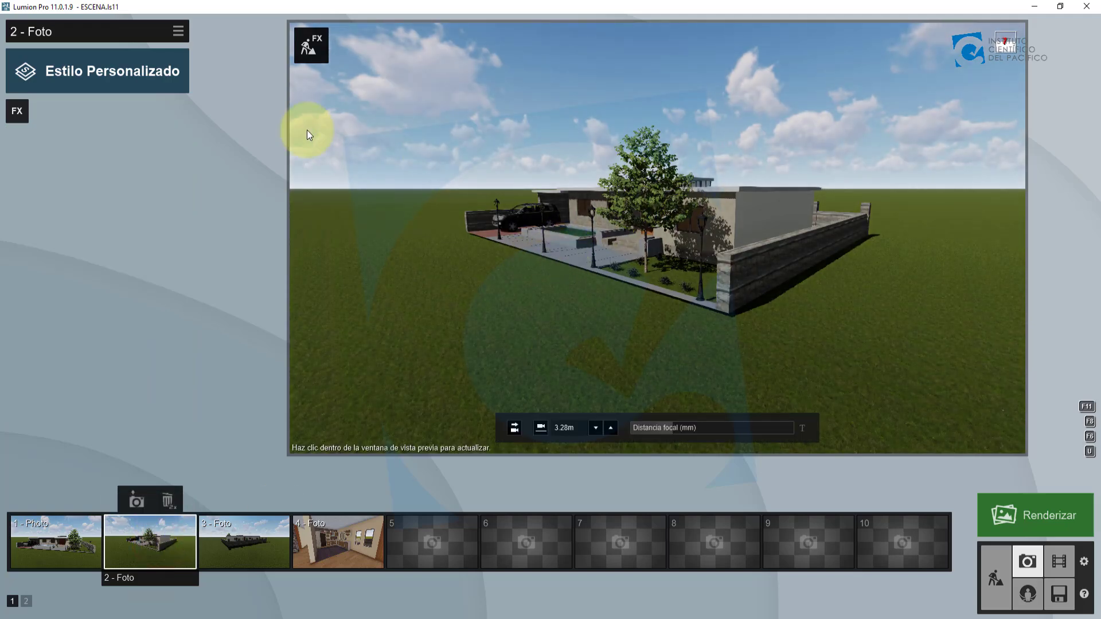
pyautogui.click(72, 71)
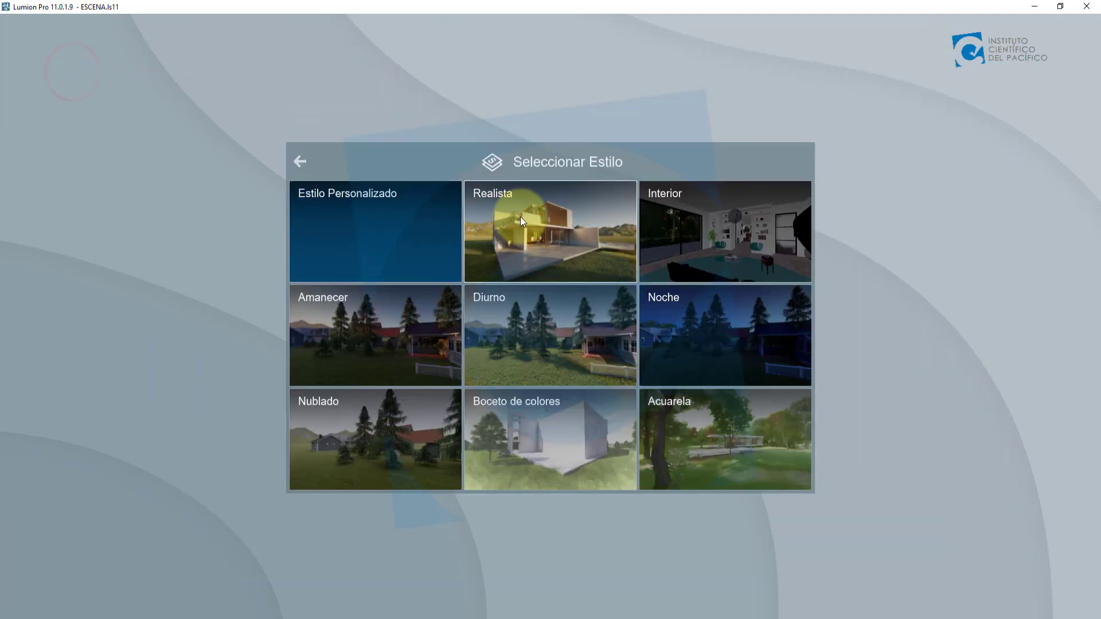
pyautogui.click(573, 220)
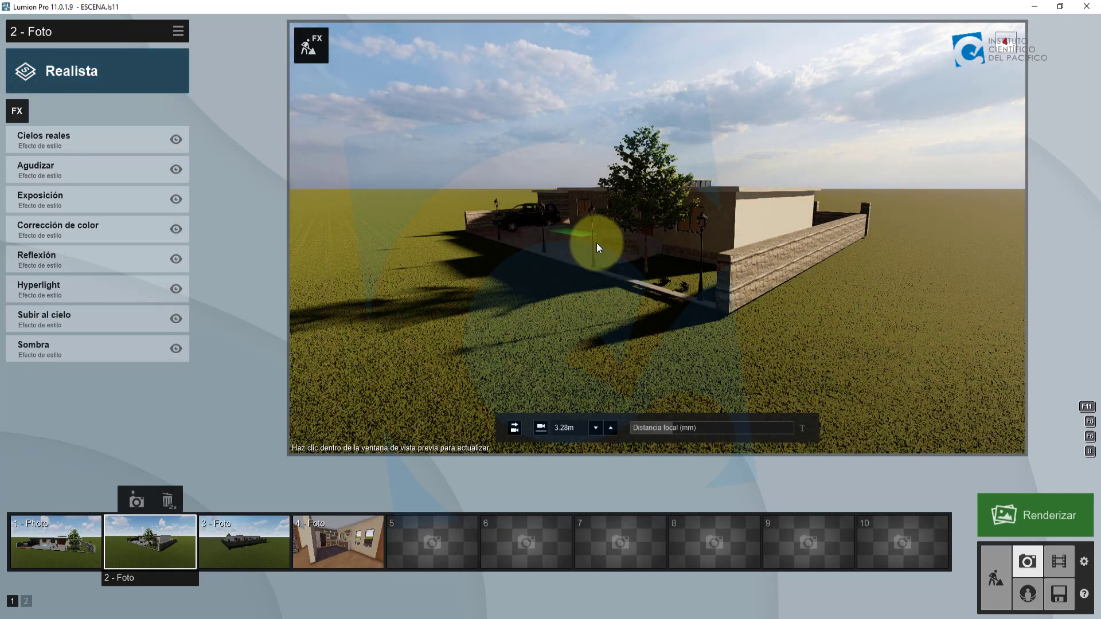
pyautogui.moveTo(597, 243); pyautogui.dragTo(594, 243, button='right')
pyautogui.press('w')
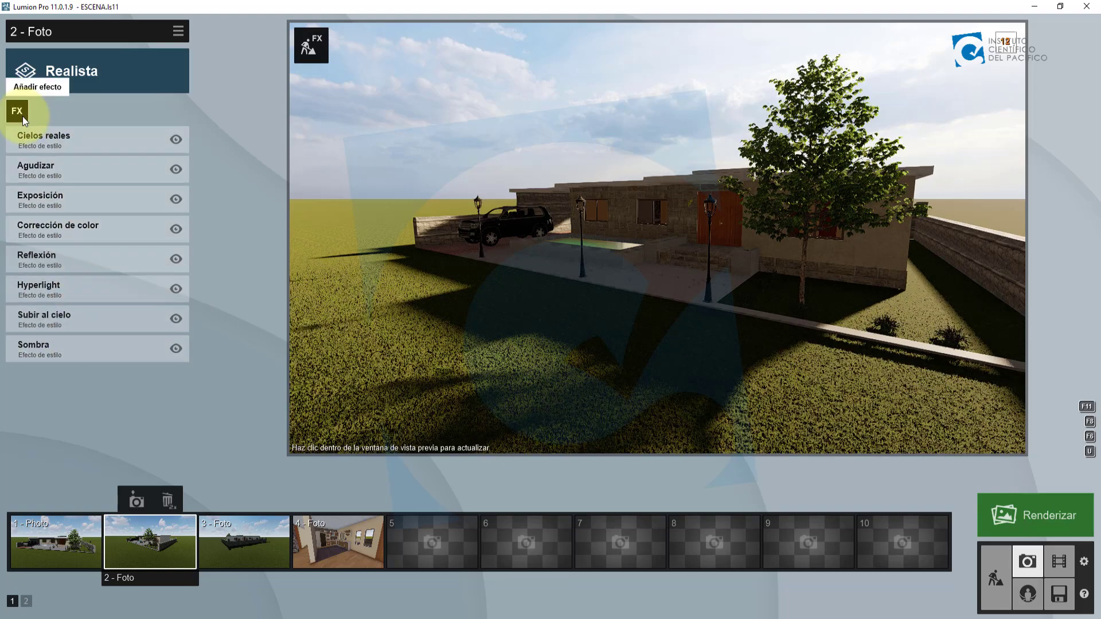
pyautogui.press('w')
pyautogui.moveTo(663, 200); pyautogui.dragTo(651, 202, button='right')
pyautogui.press('s')
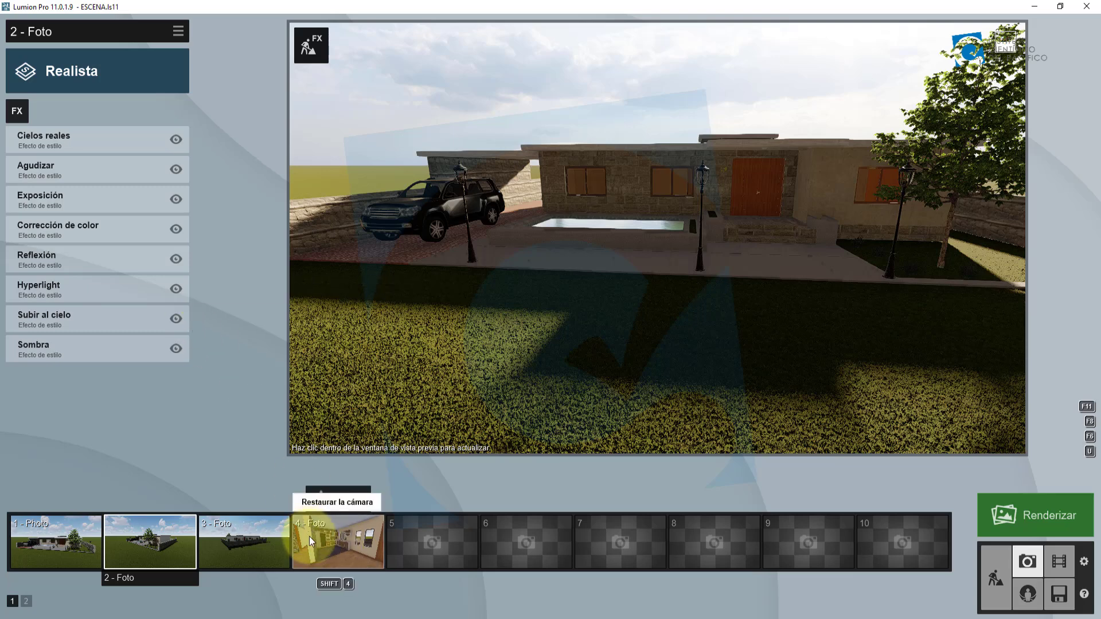
# - Apply the Realista style to the fourth photo, the kitchen interior
pyautogui.click(331, 542)
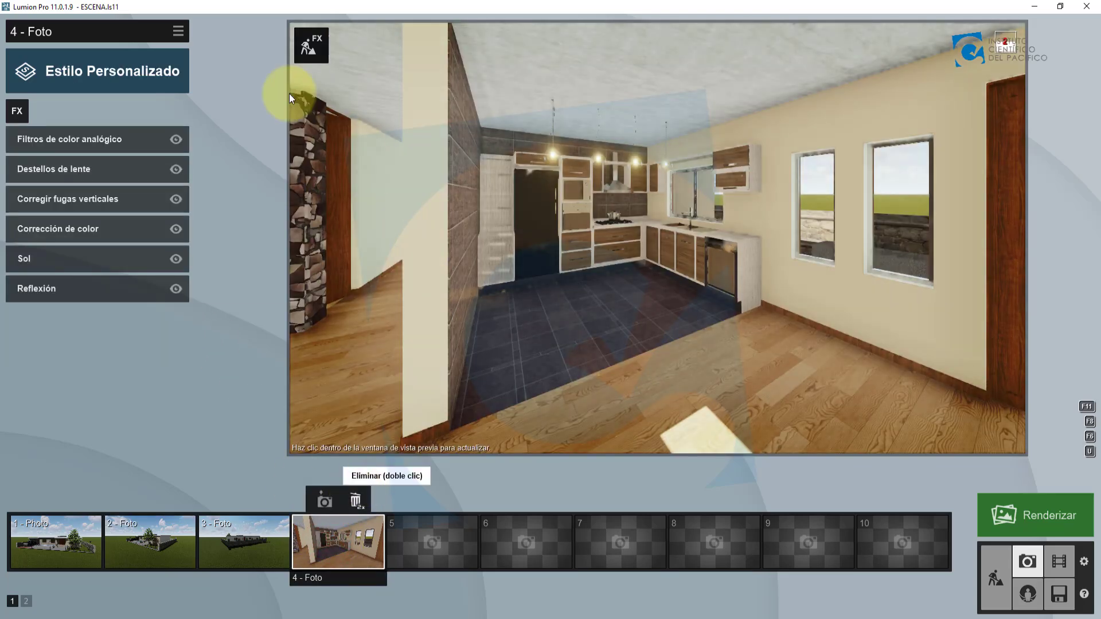
pyautogui.click(88, 75)
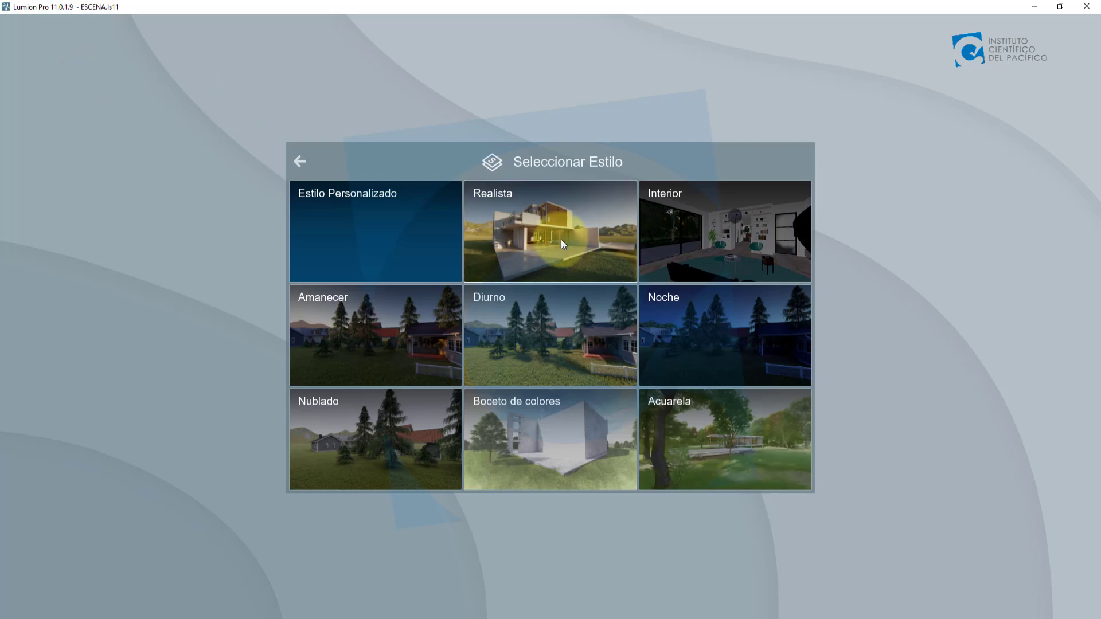
pyautogui.click(559, 236)
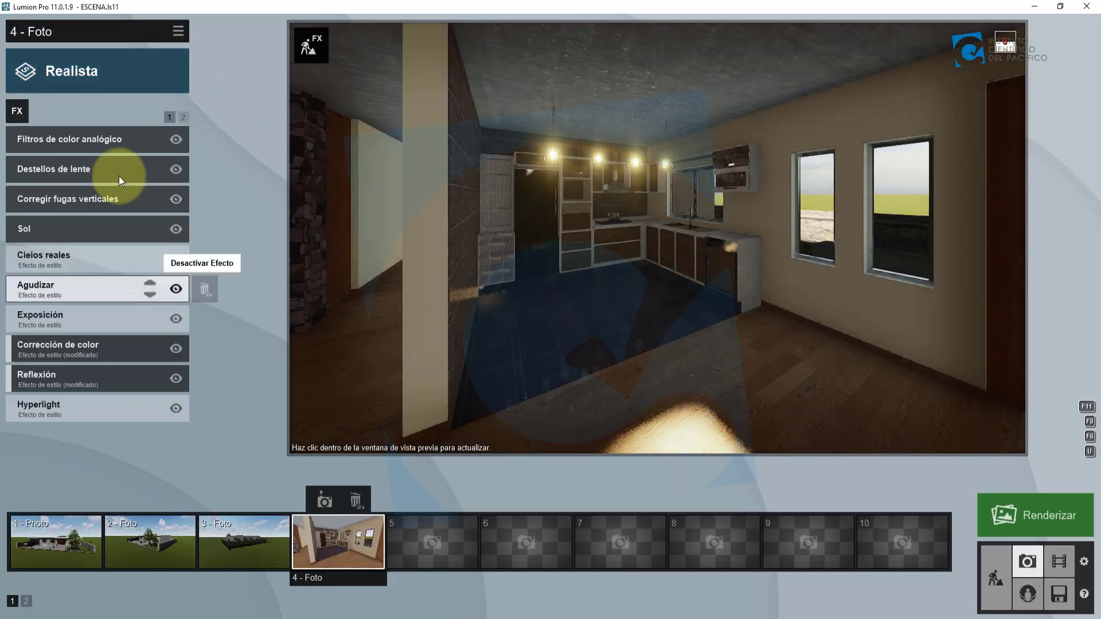
# - Try the Interior and Amanecer styles on the kitchen photo
pyautogui.click(111, 71)
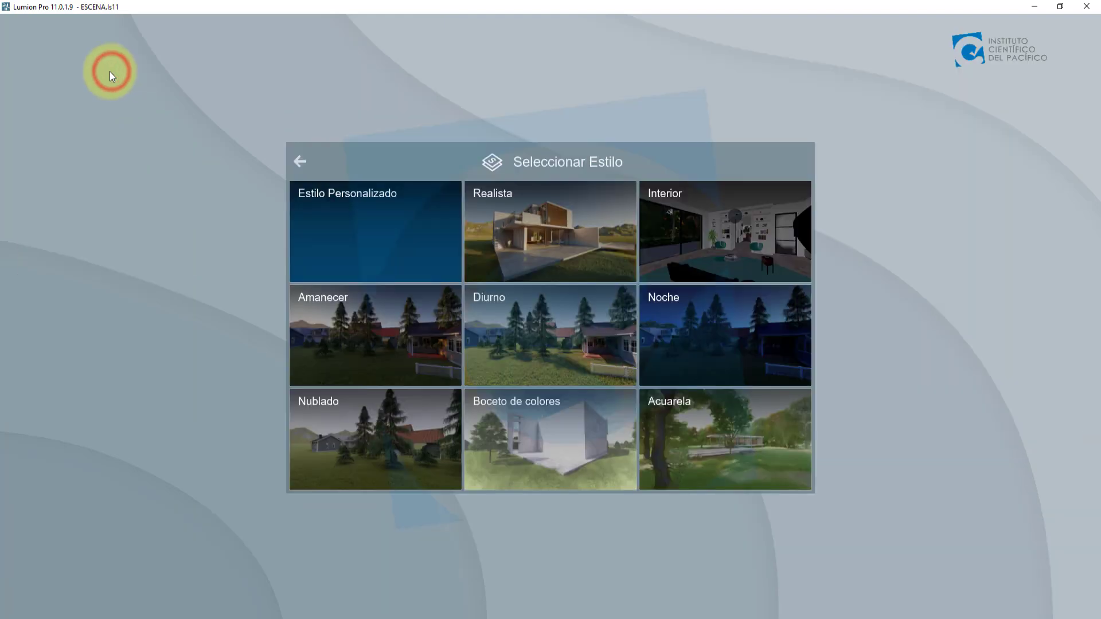
pyautogui.click(714, 218)
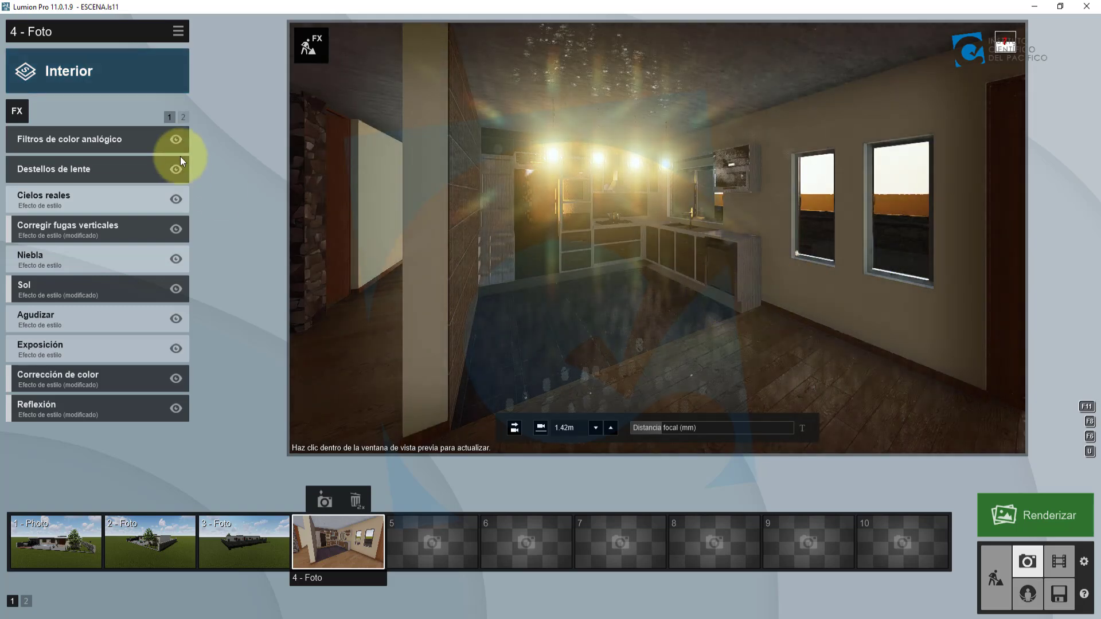
pyautogui.click(91, 81)
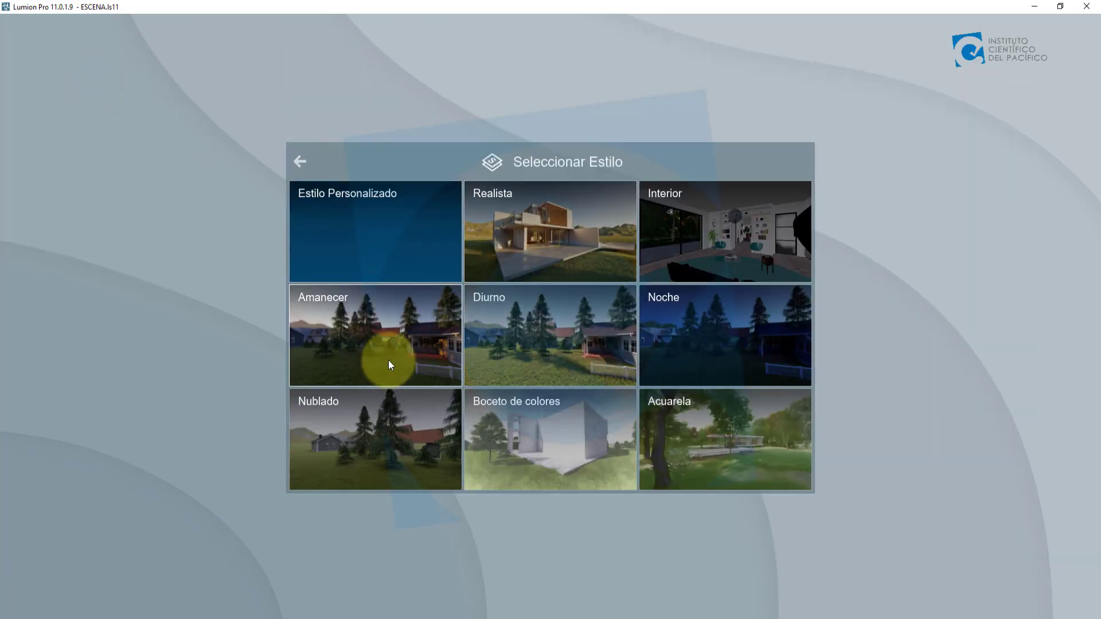
pyautogui.click(401, 347)
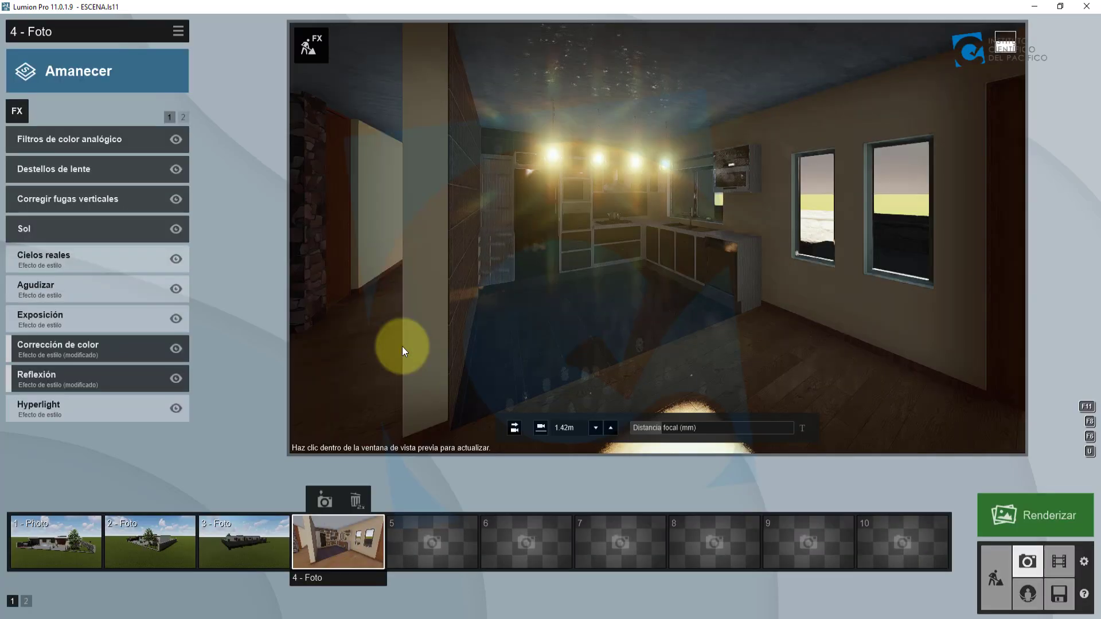
# - Try the Diurno and Noche styles on the kitchen photo
pyautogui.click(110, 80)
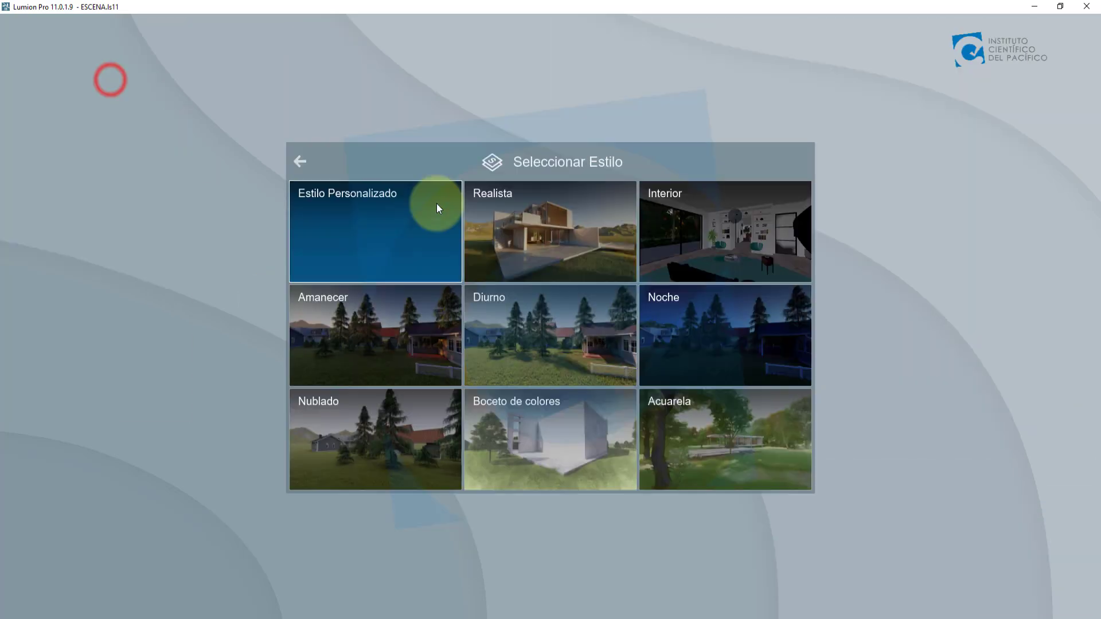
pyautogui.click(582, 321)
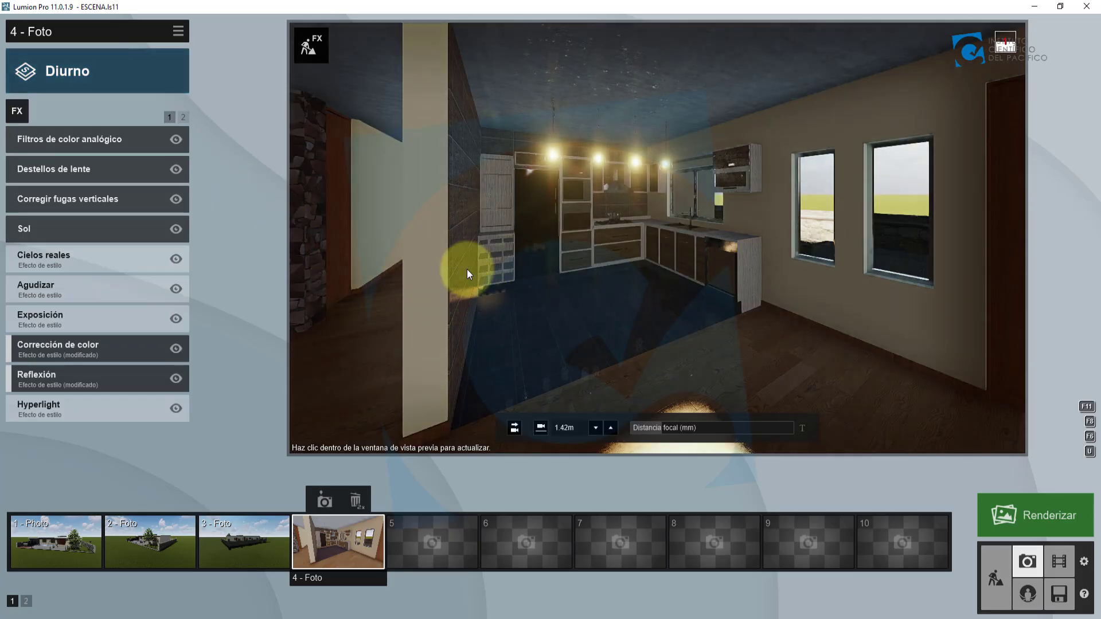
pyautogui.click(55, 59)
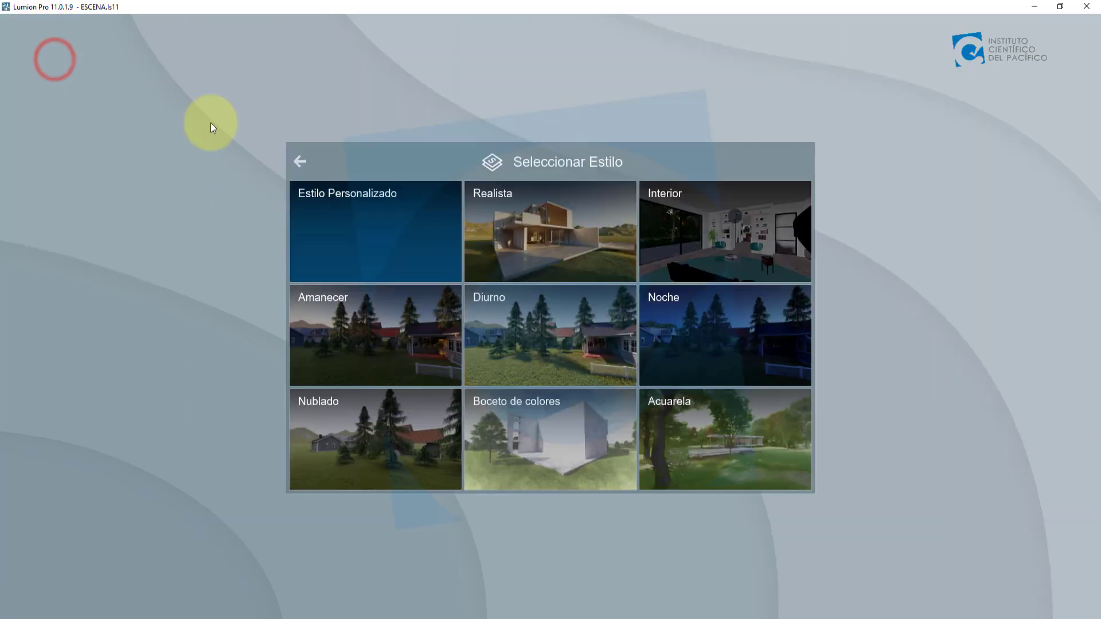
pyautogui.click(720, 349)
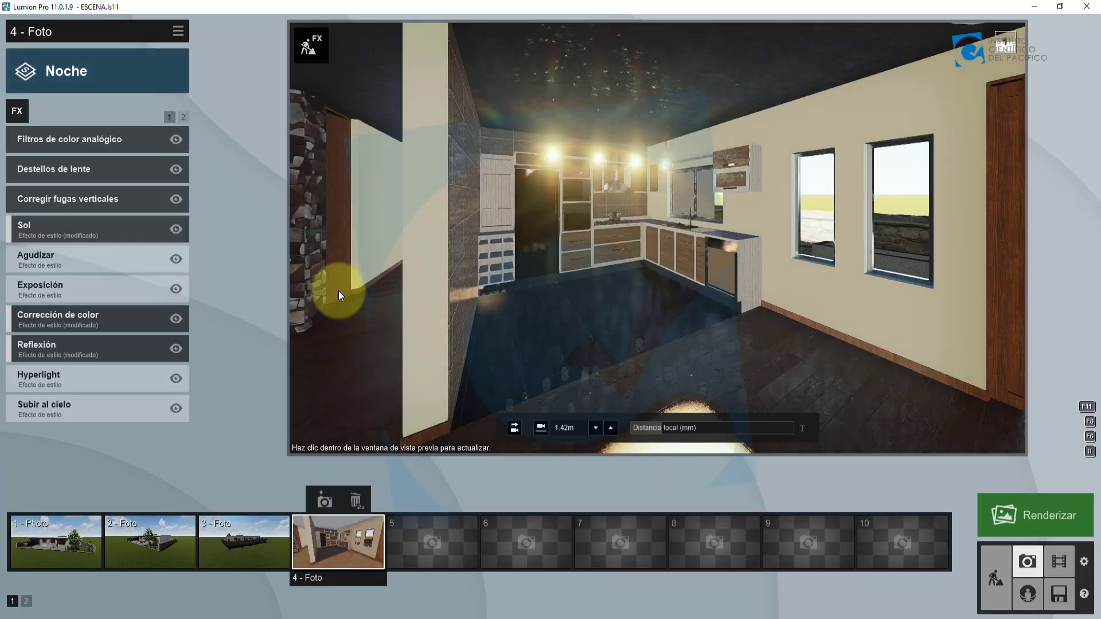
# - Try the Nublado and Boceto de colores styles on the kitchen photo
pyautogui.click(105, 83)
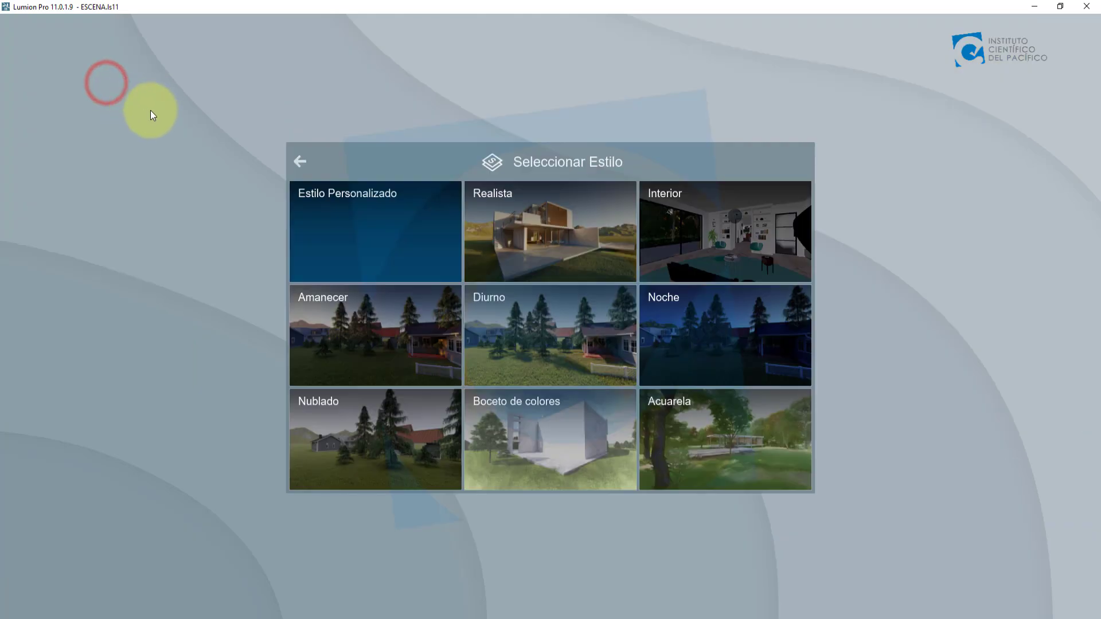
pyautogui.click(412, 456)
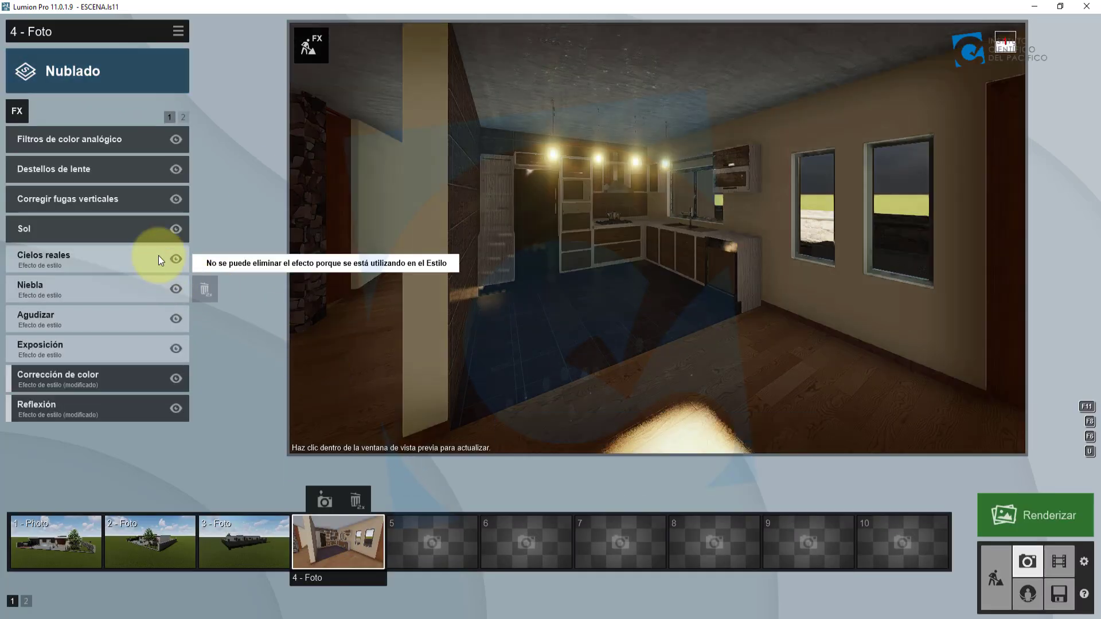
pyautogui.click(112, 75)
pyautogui.click(554, 466)
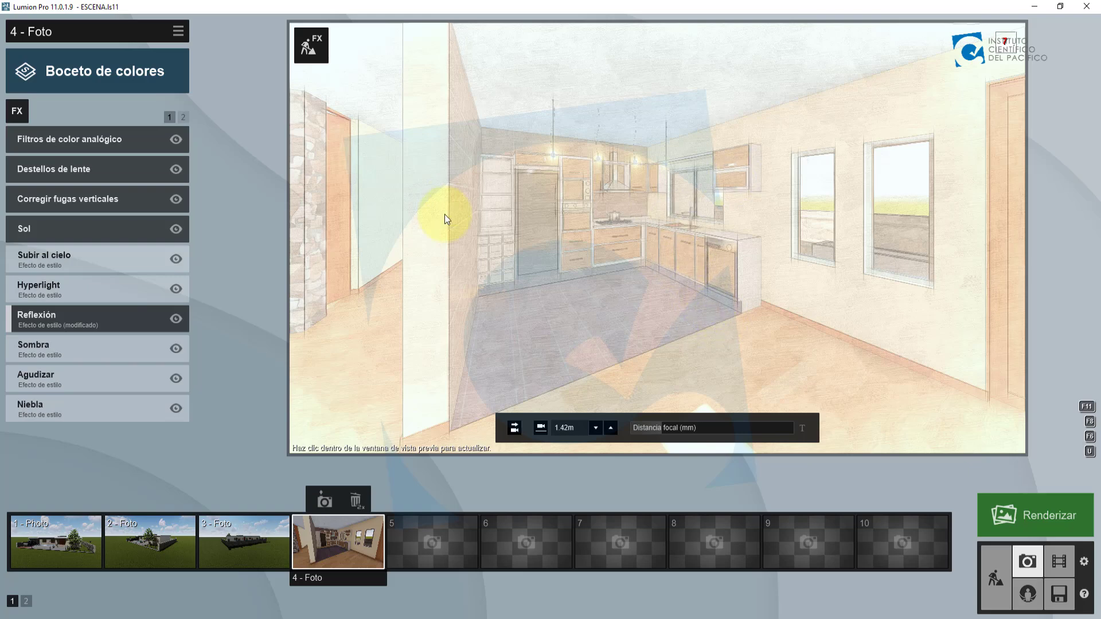
# - Try the Acuarela style on the kitchen photo, and set its style back to Realista
pyautogui.click(74, 73)
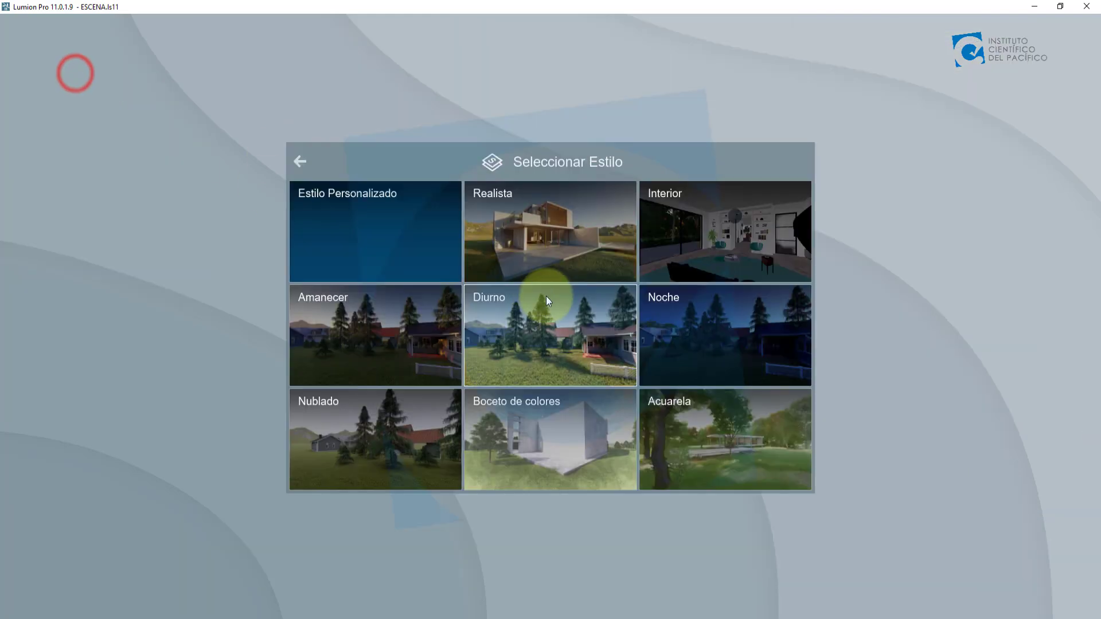
pyautogui.click(710, 460)
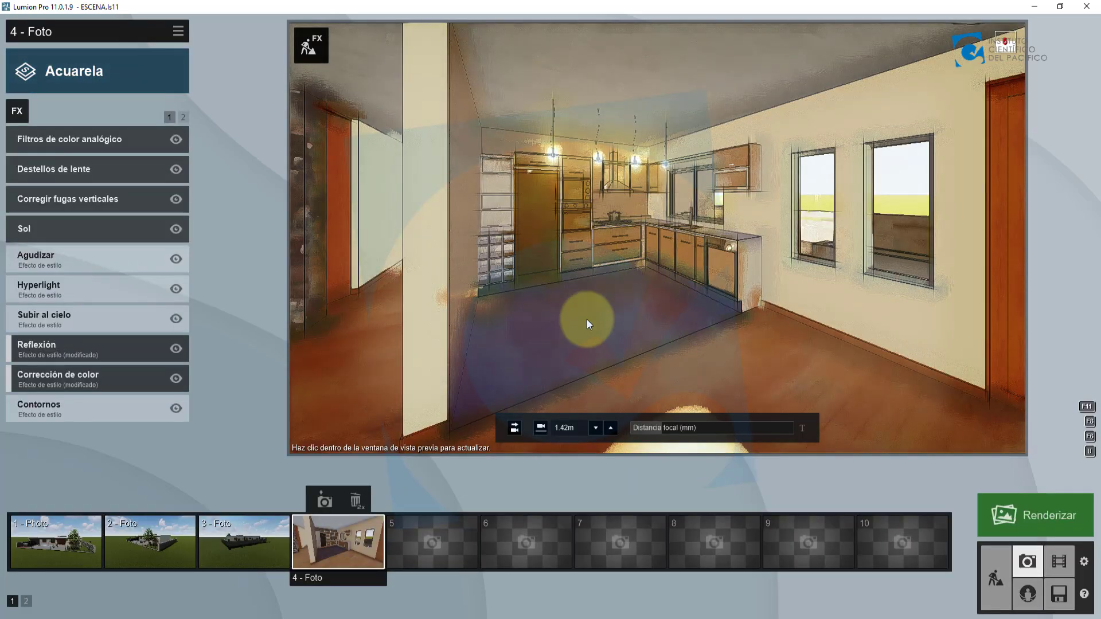
pyautogui.click(87, 78)
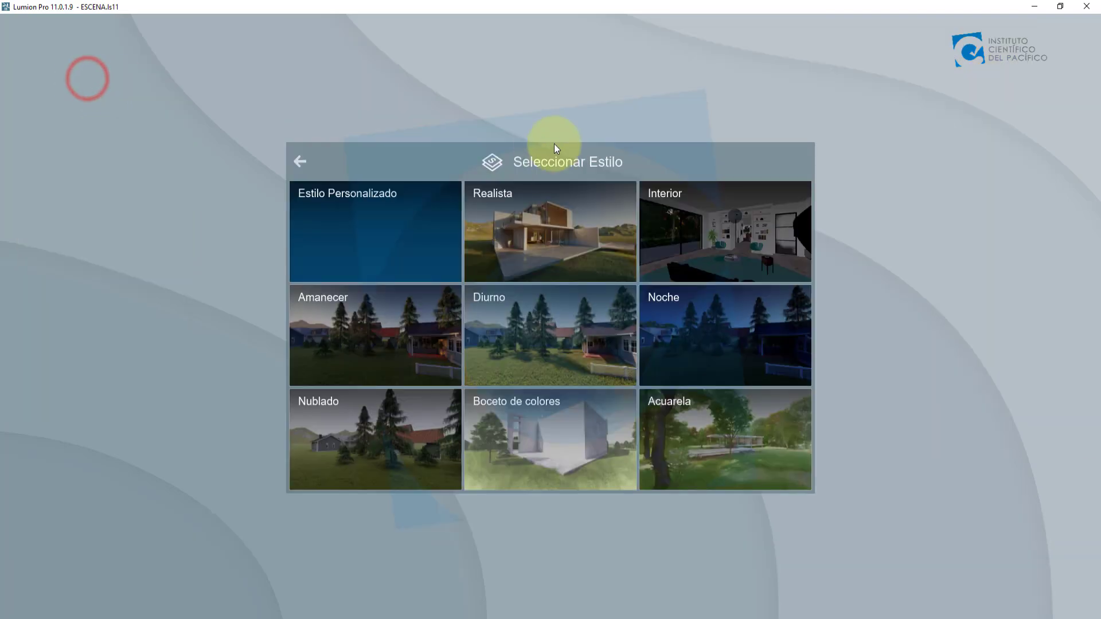
pyautogui.click(560, 249)
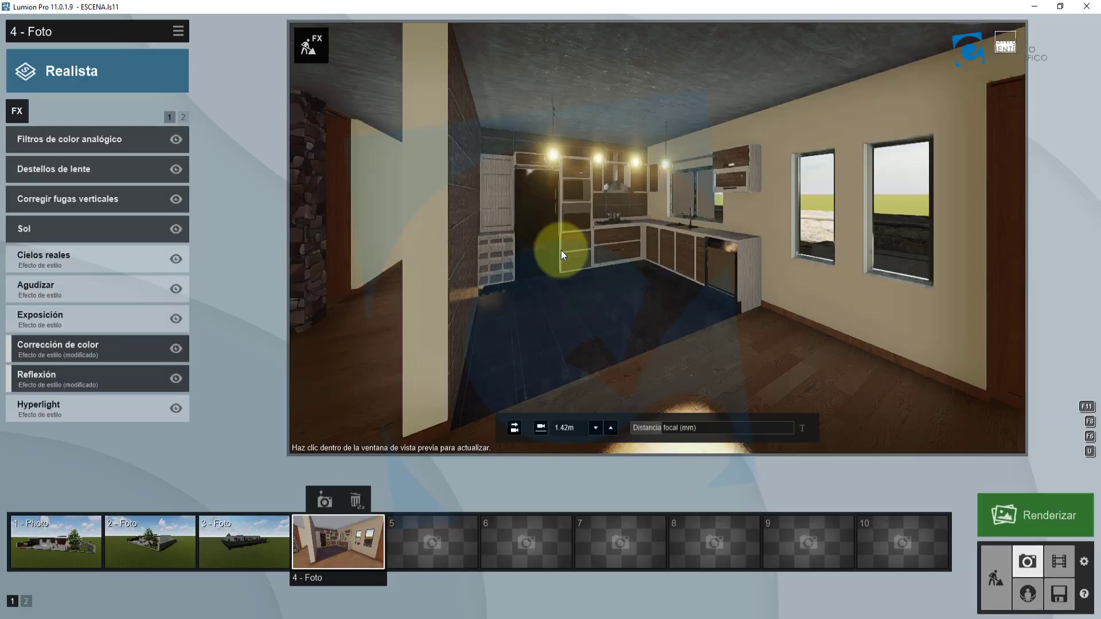
pyautogui.moveTo(210, 357)
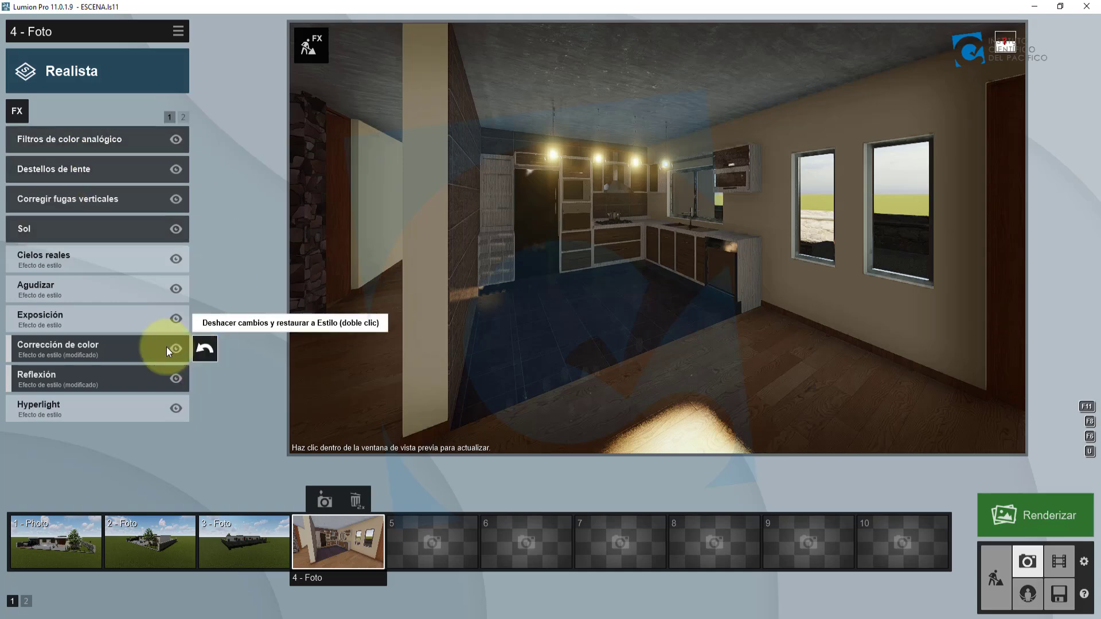
pyautogui.click(51, 225)
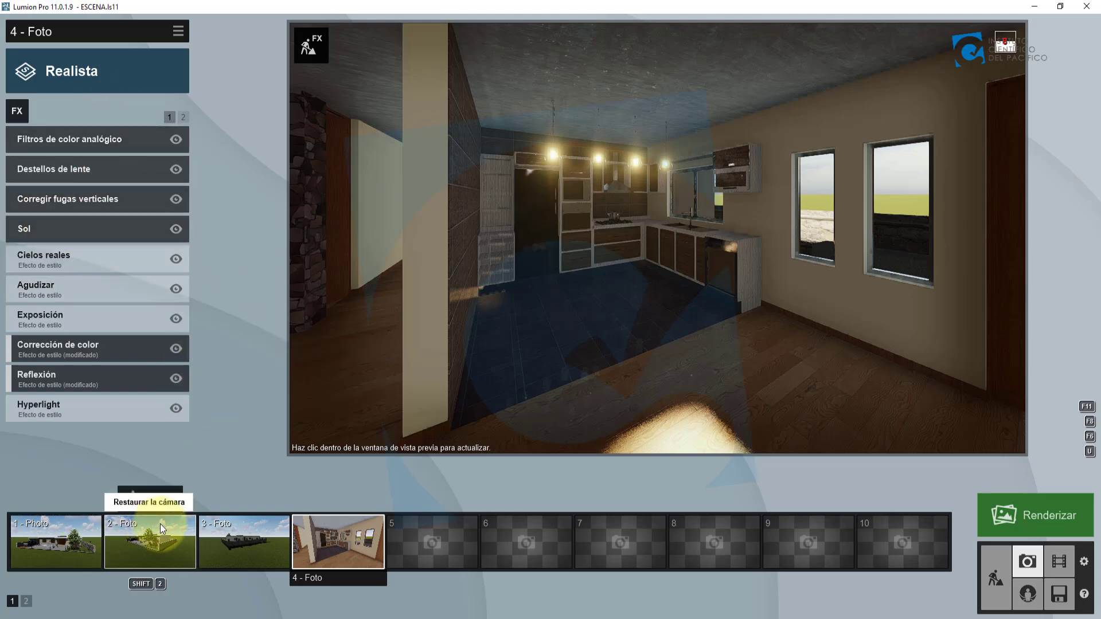
pyautogui.click(93, 78)
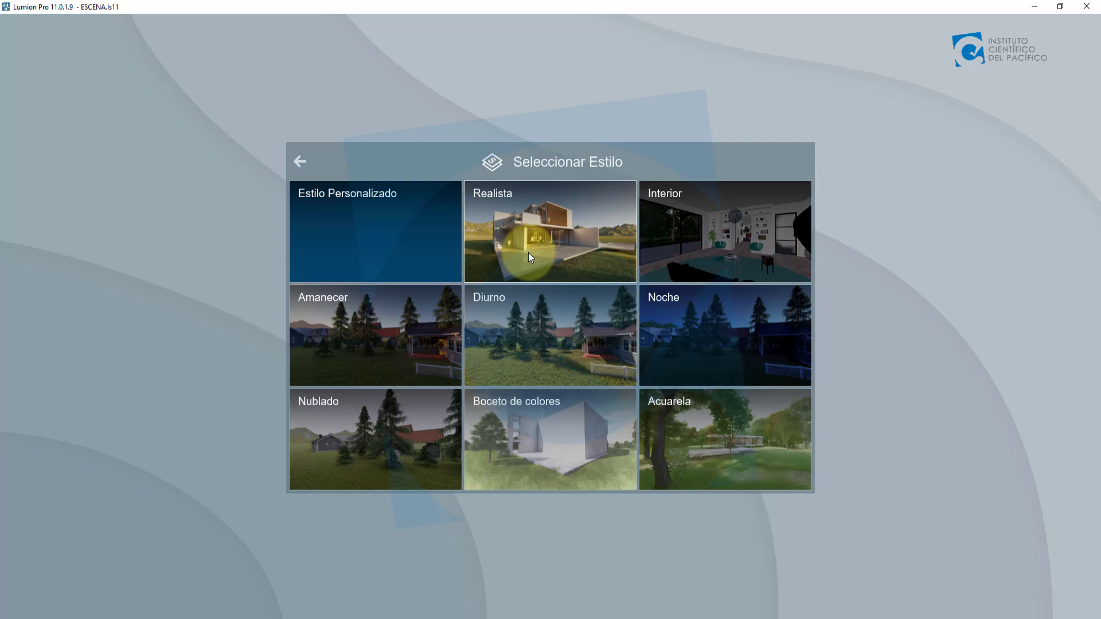
pyautogui.click(298, 162)
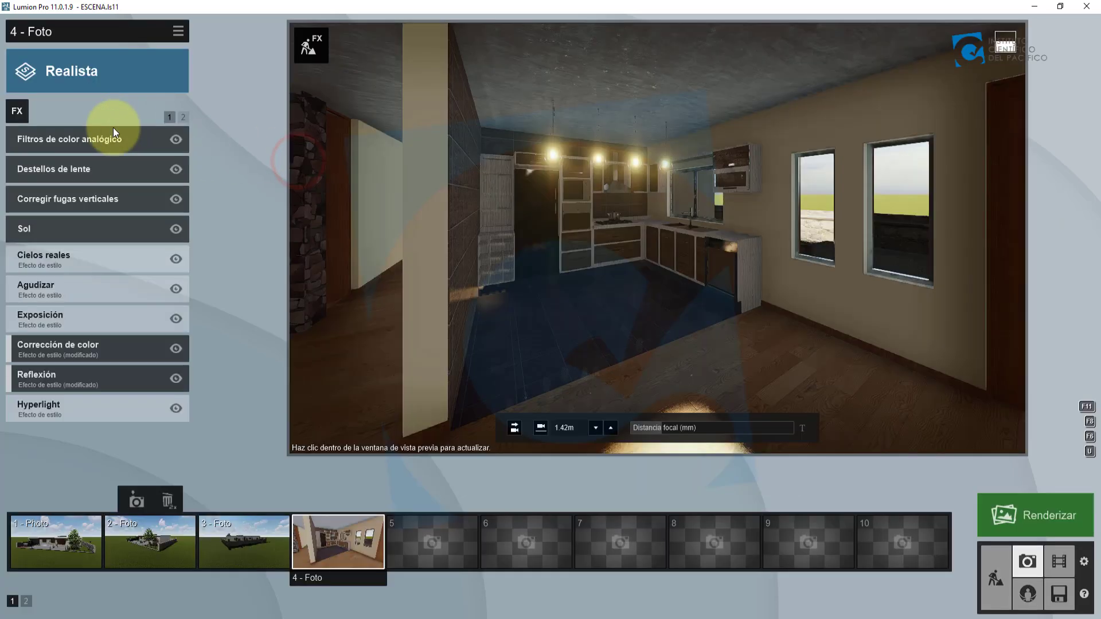